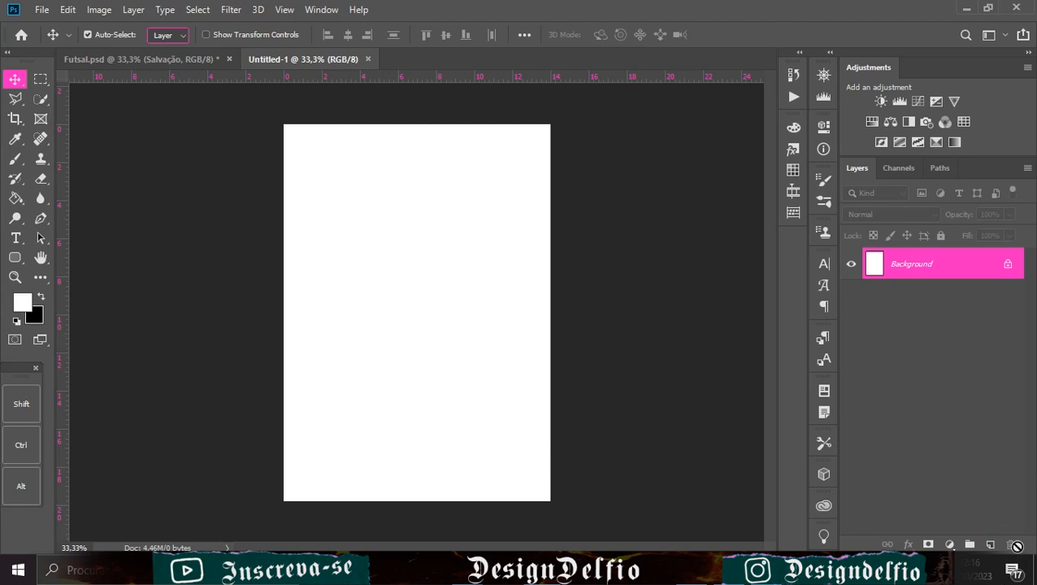
Step: Add a new layer above the background and fill it with light grey dadada
left_click(987, 543)
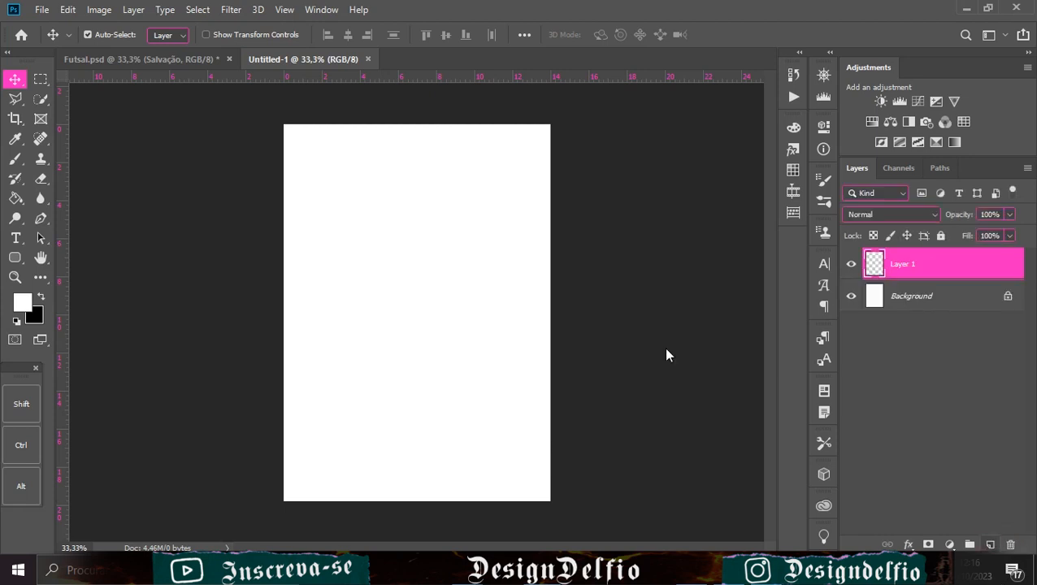
left_click(20, 304)
left_click_drag(646, 262, 617, 163)
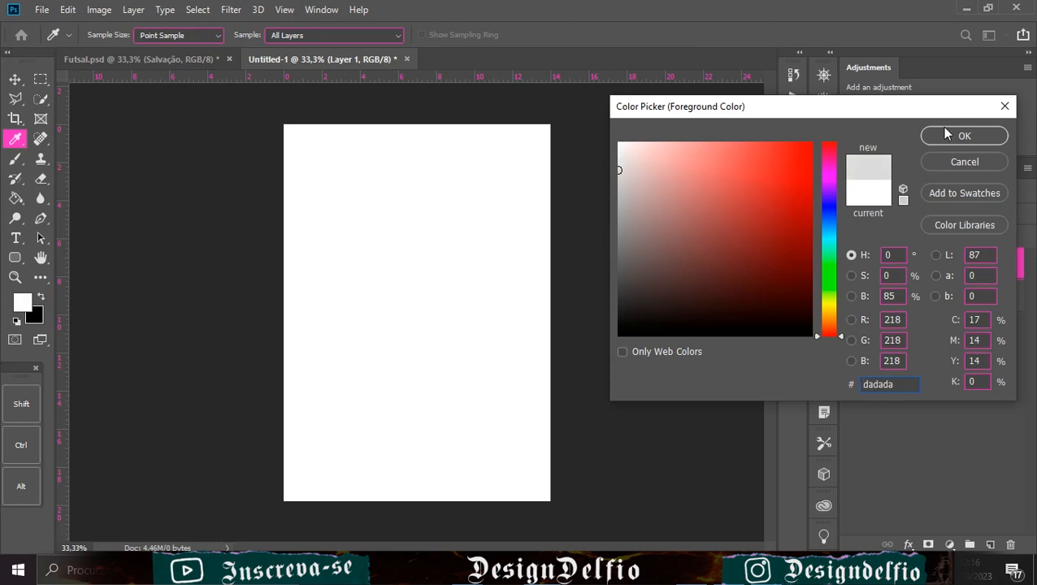
left_click(964, 136)
left_click(16, 199)
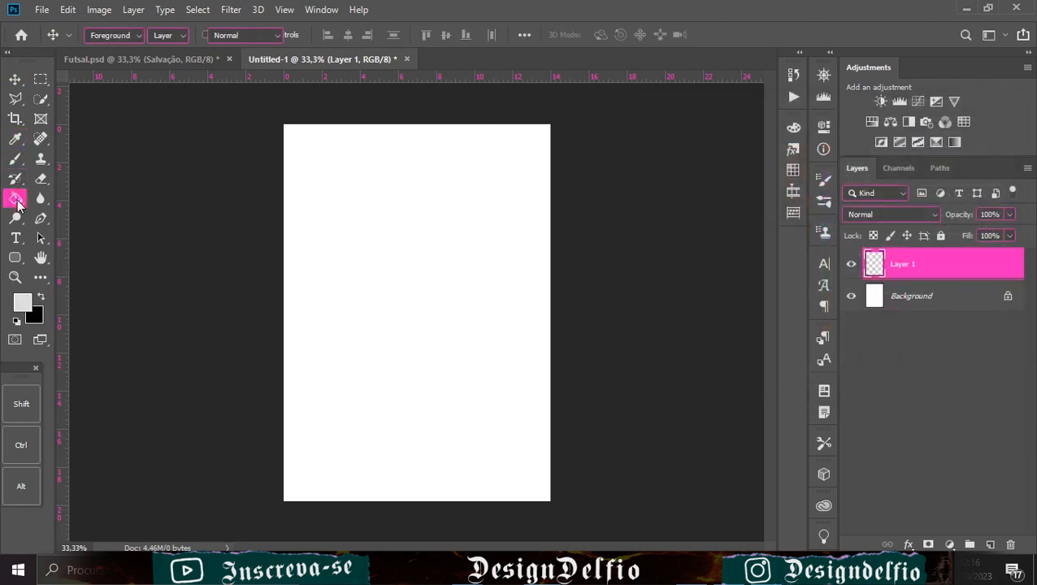
left_click(372, 365)
Step: Place the running player's cutout on the page, scale it to about 114% and position it slightly right of centre
left_click(15, 99)
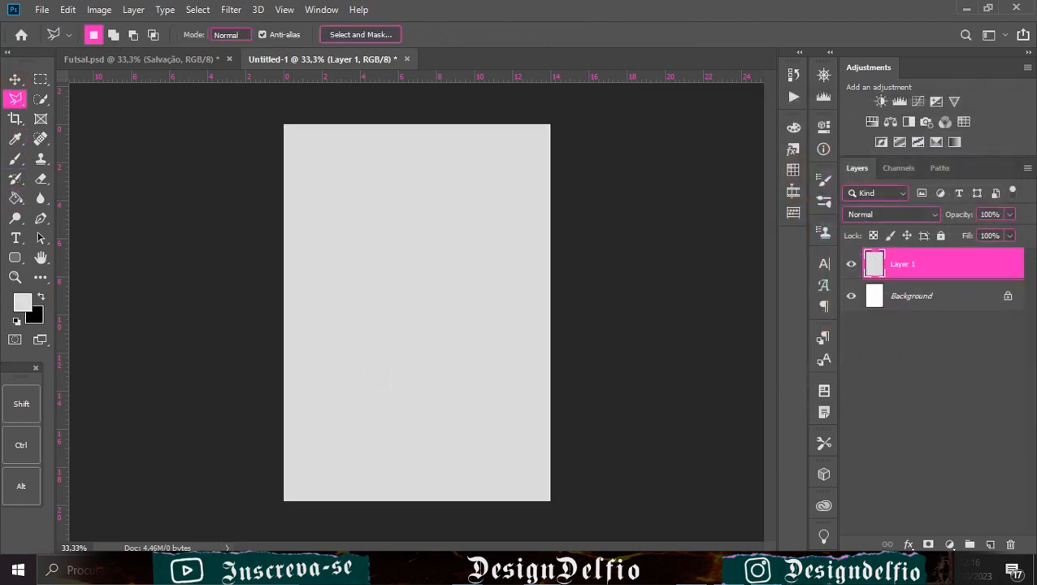
key("v")
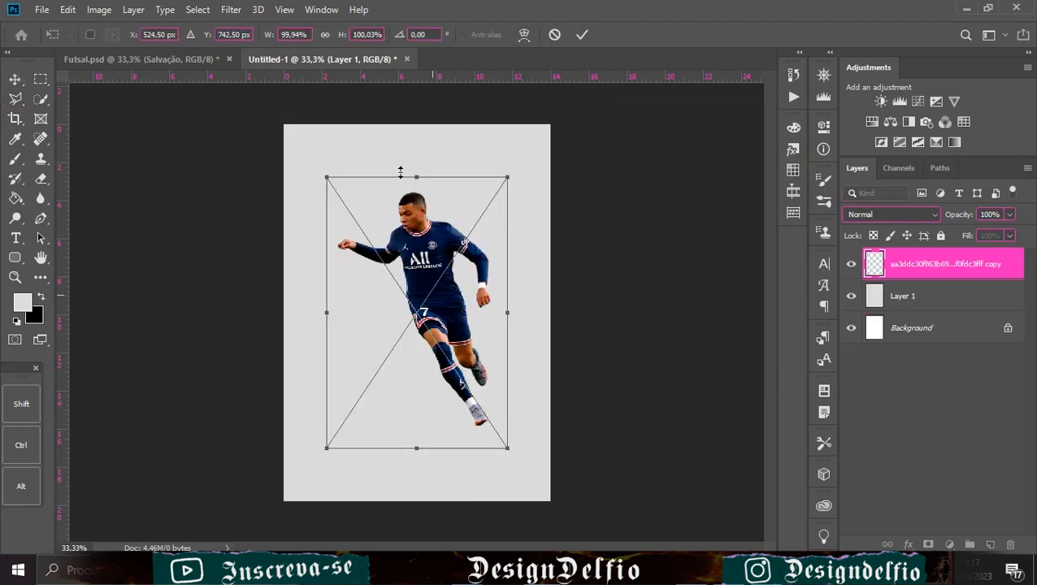
left_click_drag(411, 177, 412, 173)
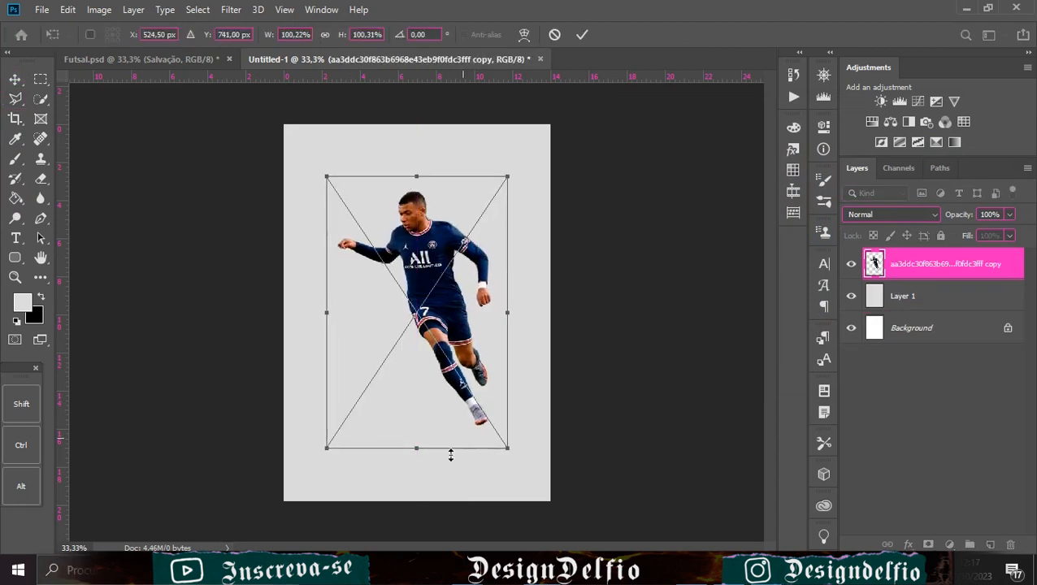
left_click_drag(426, 454, 425, 474)
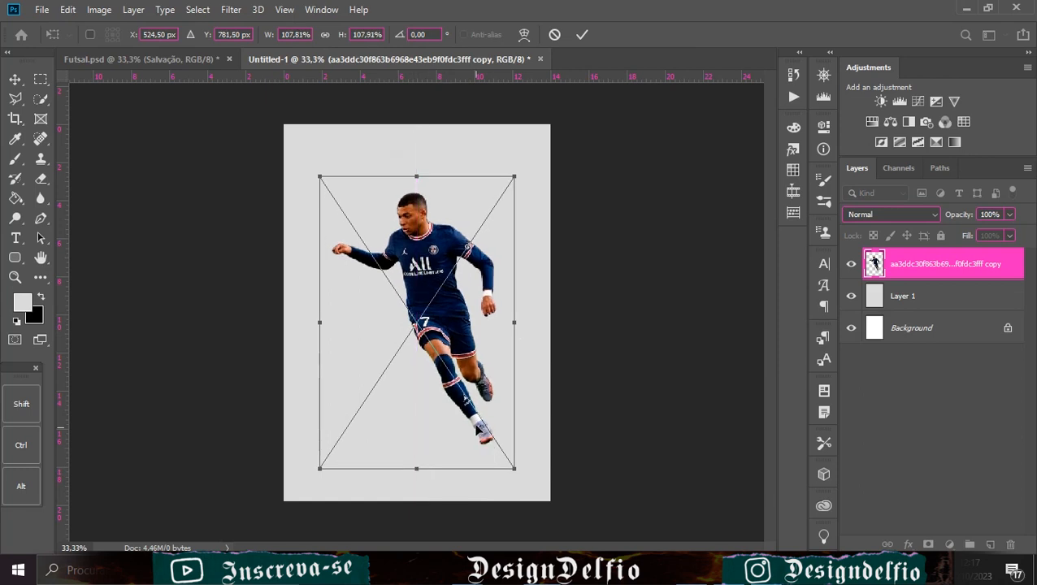
left_click_drag(517, 322, 534, 325)
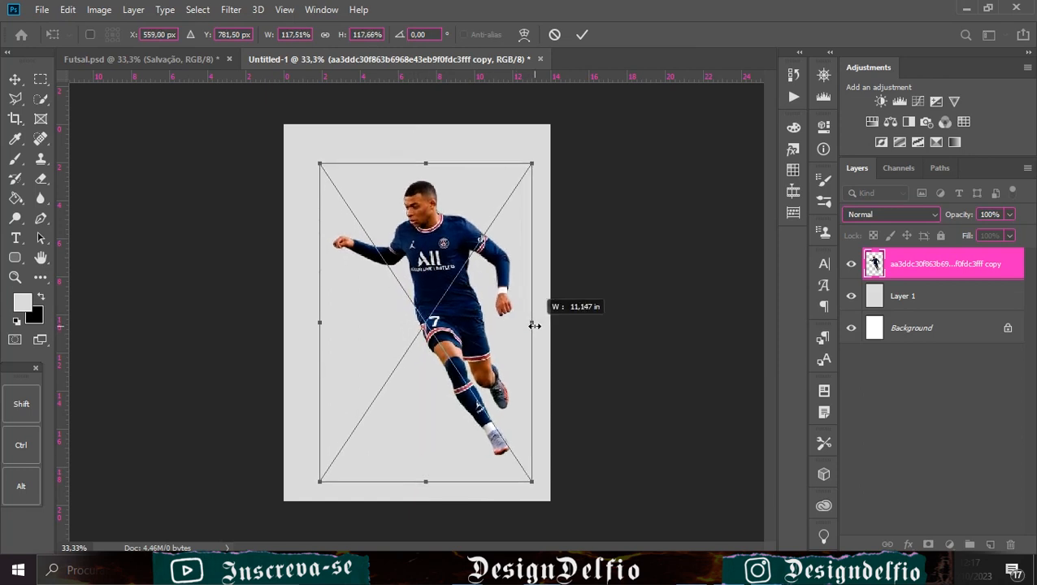
left_click_drag(422, 164, 422, 171)
left_click_drag(435, 312, 438, 319)
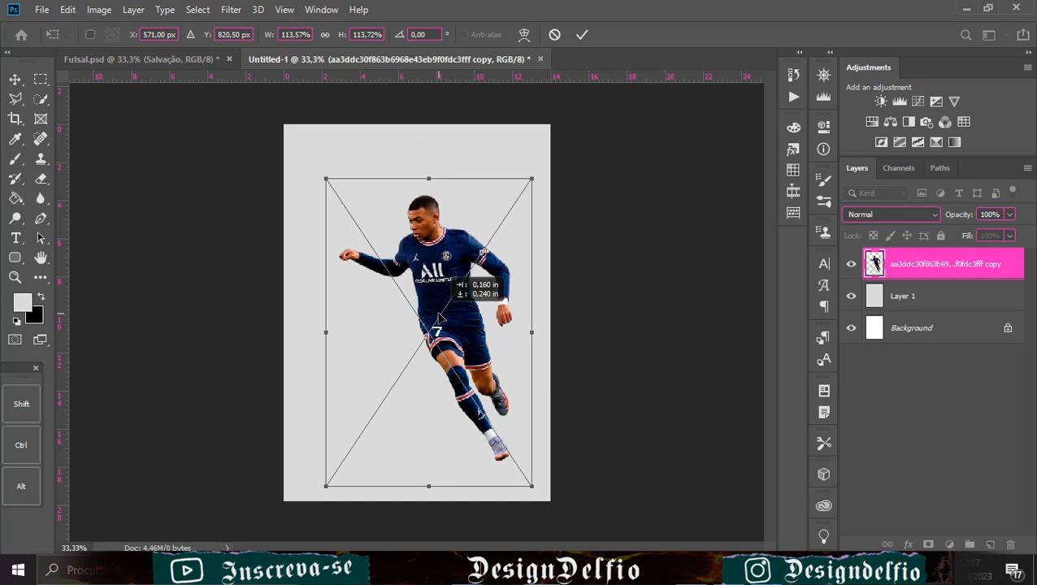
left_click(581, 36)
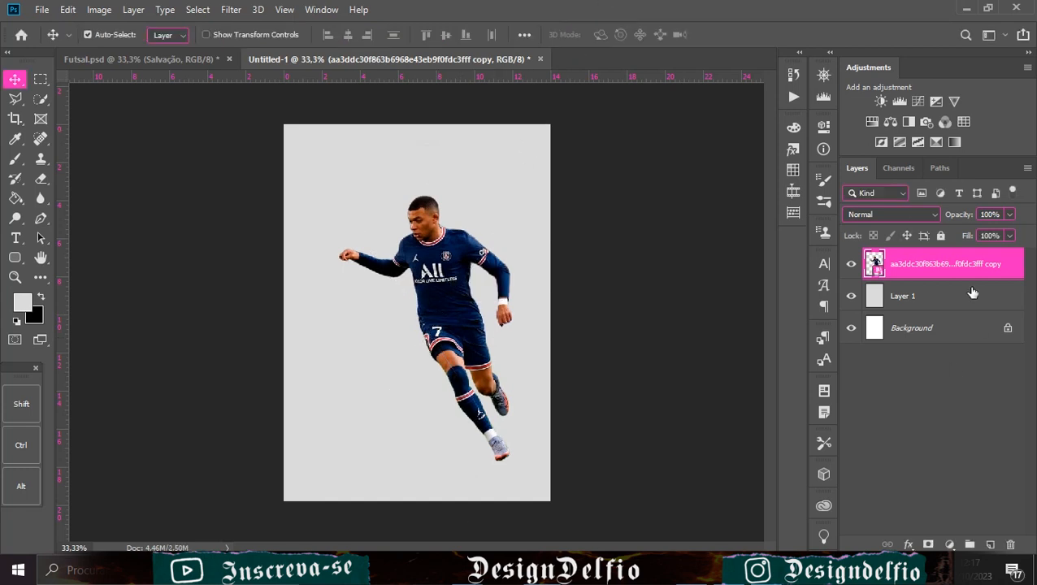
Step: Place the second player's cutout behind the runner at about 169%, and shift the two figures into position on the page's right half
left_click(903, 298)
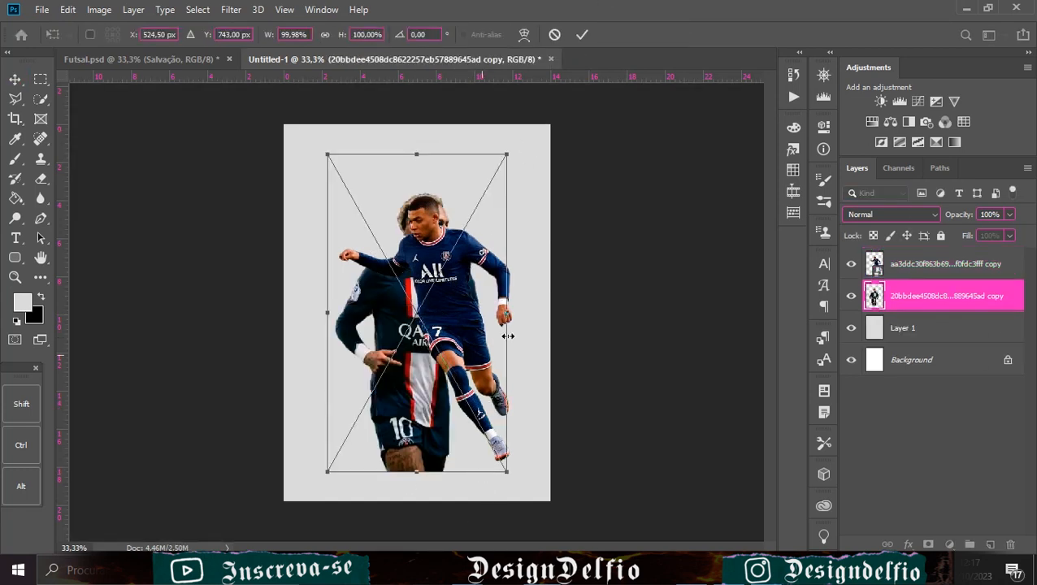
left_click_drag(513, 317, 630, 313)
left_click_drag(502, 341, 501, 363)
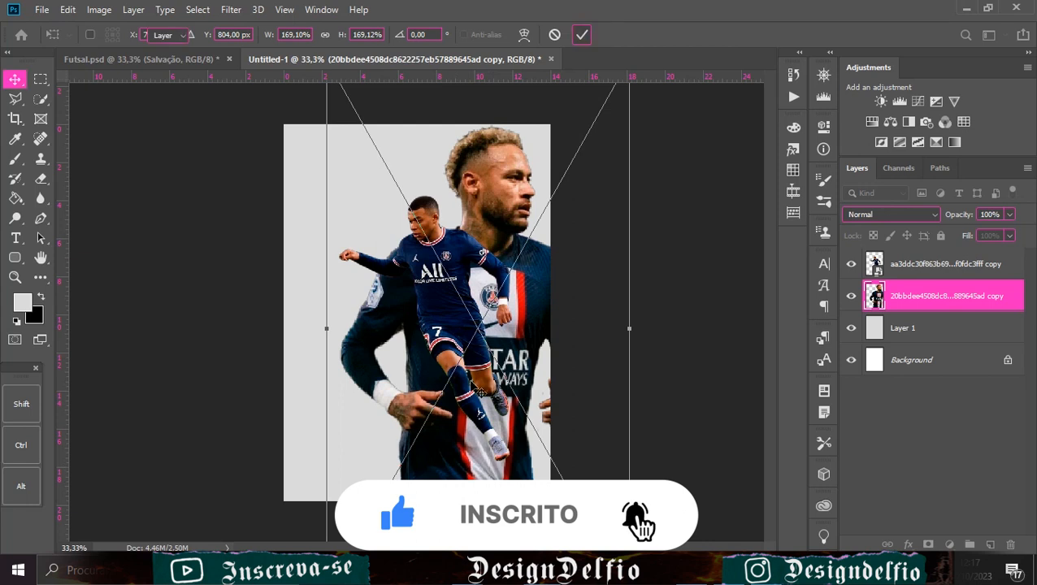
left_click(582, 35)
left_click_drag(526, 310, 538, 310)
left_click_drag(447, 374, 444, 382)
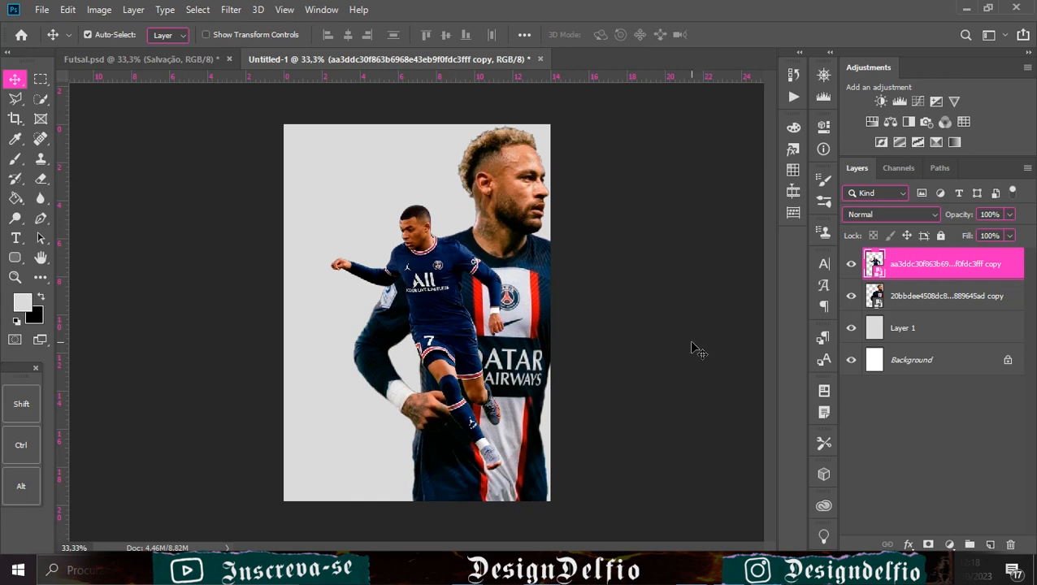
Step: Add the text "Futsal" near the page's lower left and colour it orange
key("t")
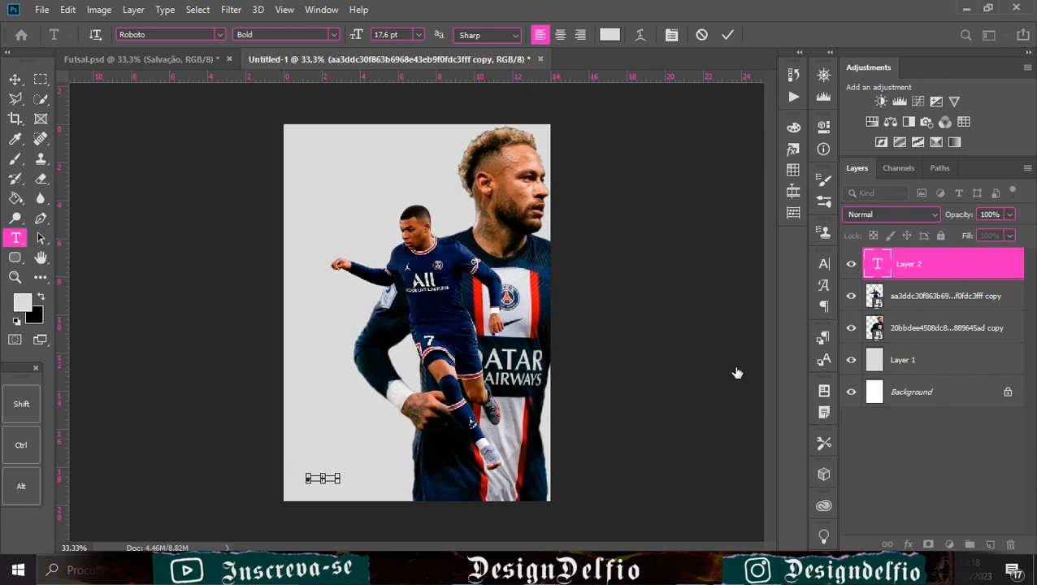
left_click(729, 34)
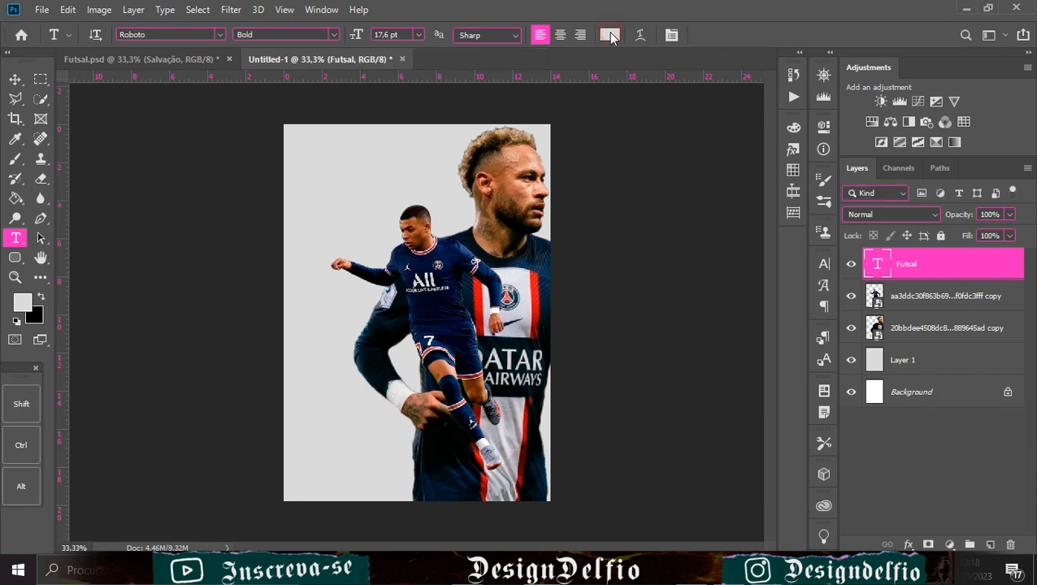
left_click(610, 34)
left_click_drag(834, 329, 832, 322)
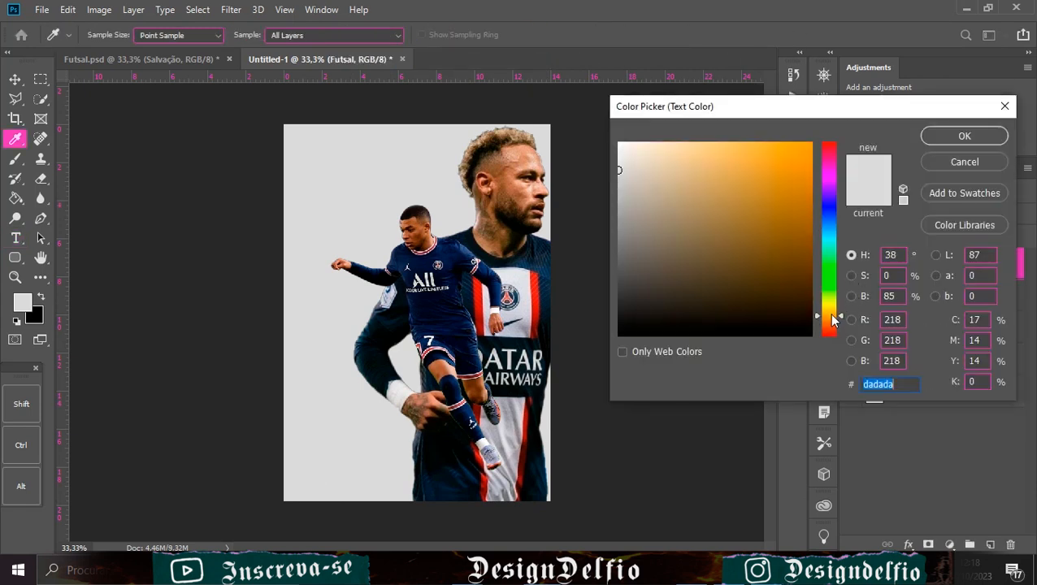
left_click(763, 170)
left_click(988, 136)
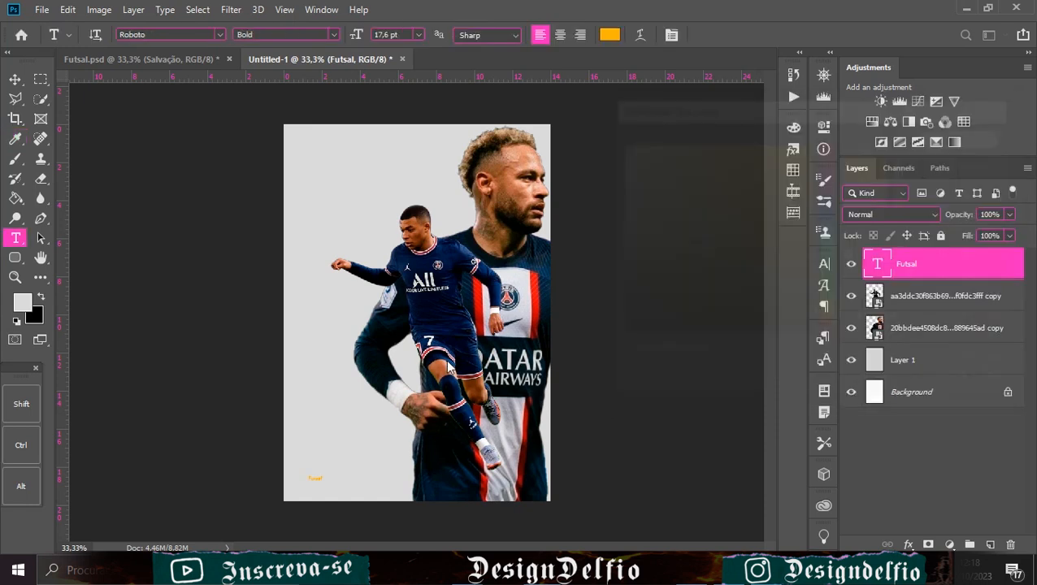
Step: Change the Futsal text's font to Edo SZ
left_click(823, 265)
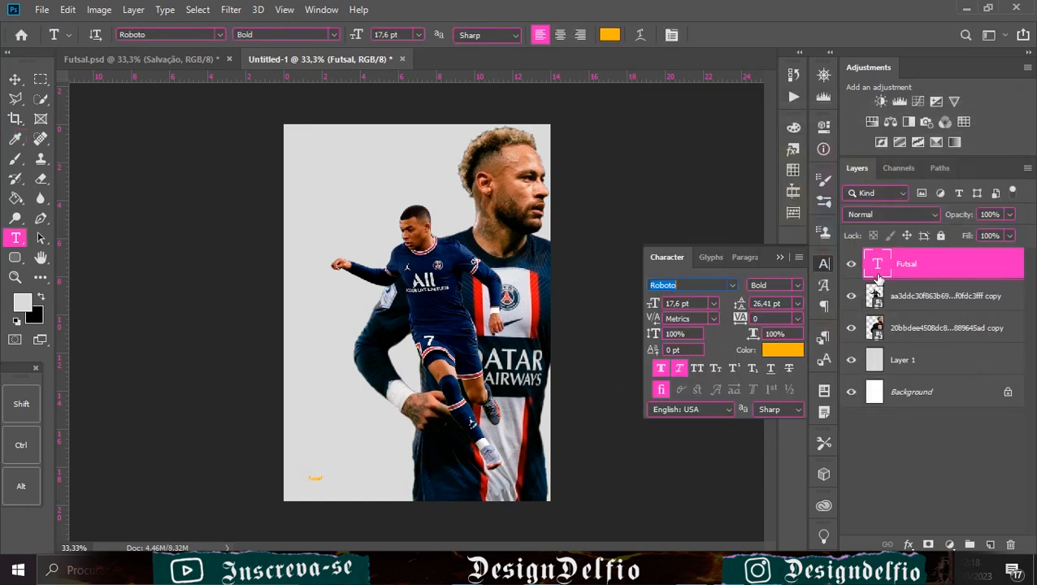
left_click(733, 286)
scroll(715, 122, "up", 1)
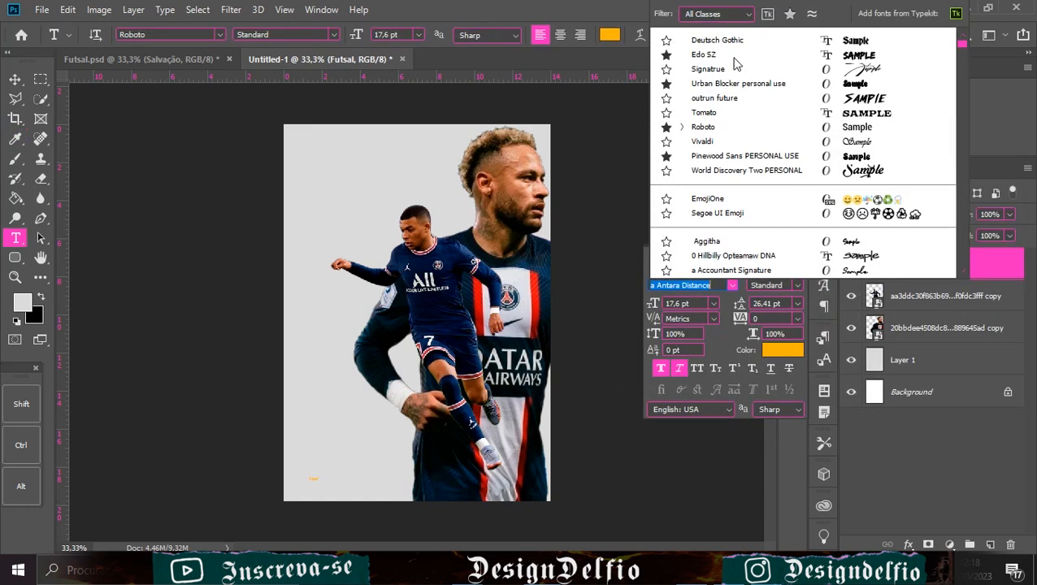
left_click(699, 52)
left_click(780, 257)
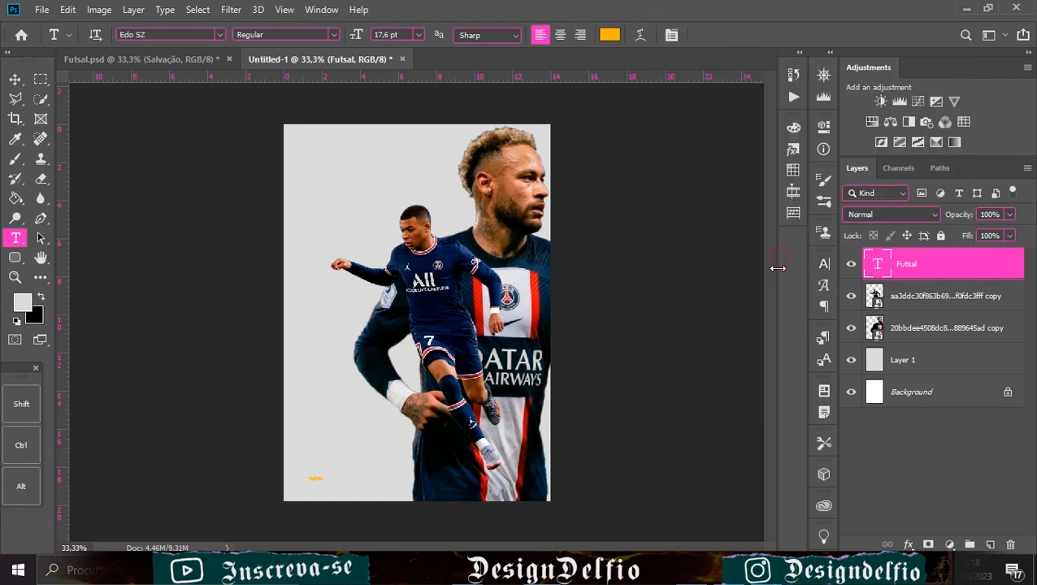
Step: Enlarge the Futsal text to about 1123% and turn it roughly vertical along the page's left side
key("ctrl+t")
left_click_drag(329, 479, 480, 484)
left_click_drag(422, 406, 316, 446)
left_click_drag(390, 459, 325, 310)
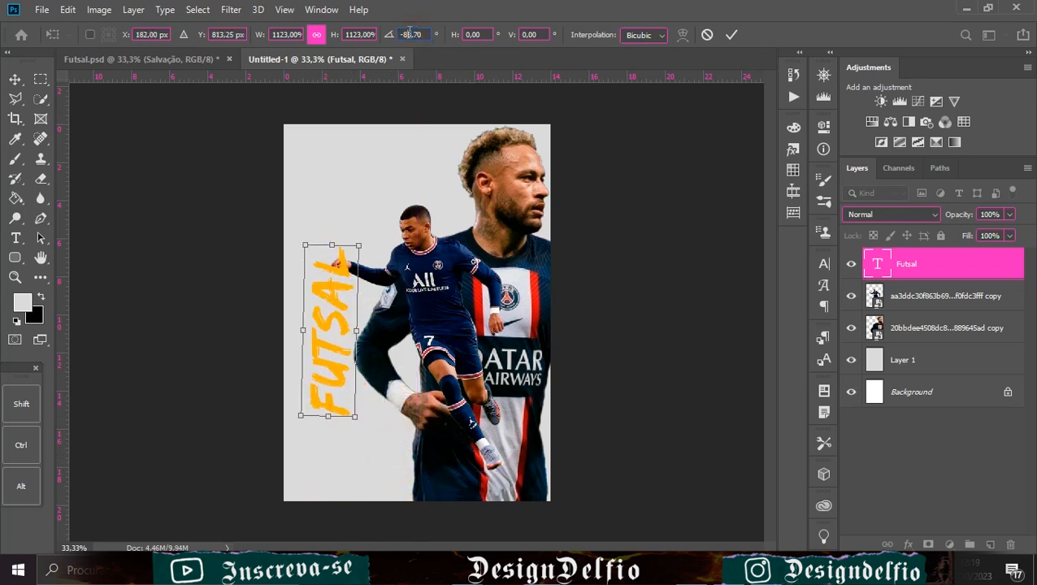
Step: Set the Futsal text's rotation to exactly -90°
type("-9")
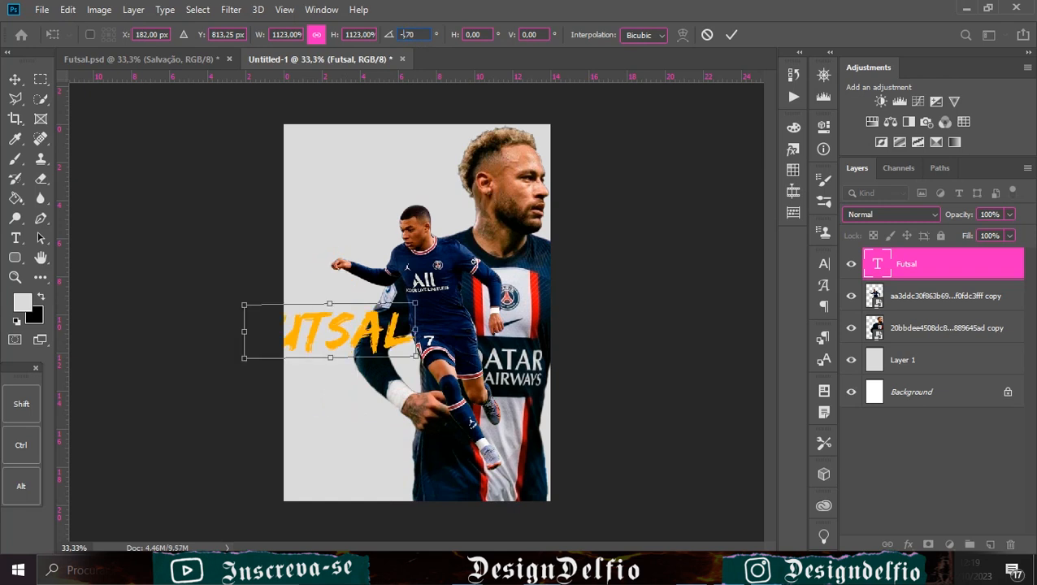
type("0")
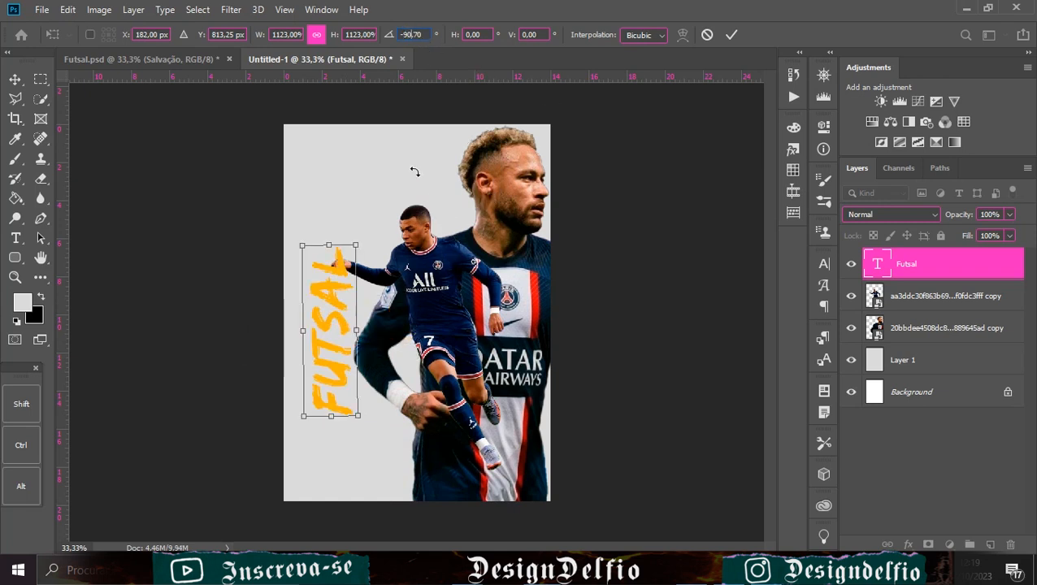
key("Delete")
key("Delete")
key("Delete")
key("Return")
Step: Scale the vertical Futsal text to about 2477% so it spans the full page height
left_click_drag(330, 243, 352, 126)
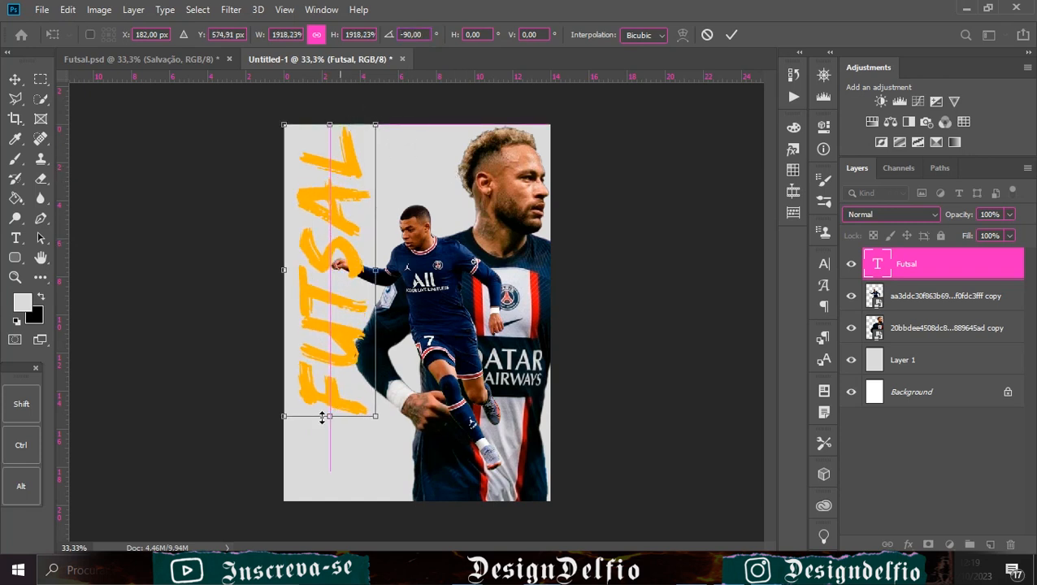
left_click_drag(329, 418, 346, 501)
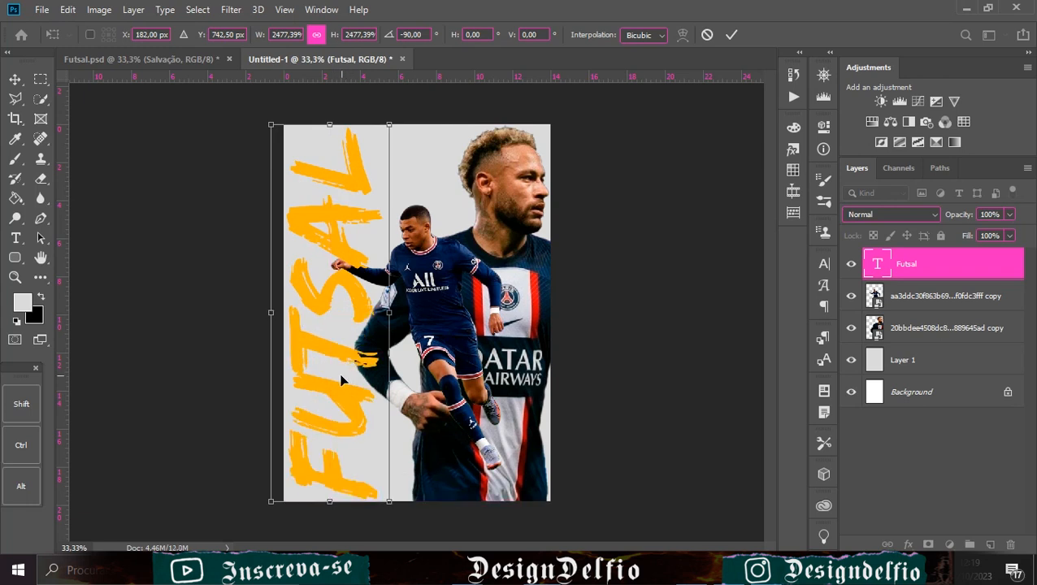
left_click(730, 35)
Step: Nudge the Futsal text slightly left and move the running player slightly up
left_click(15, 85)
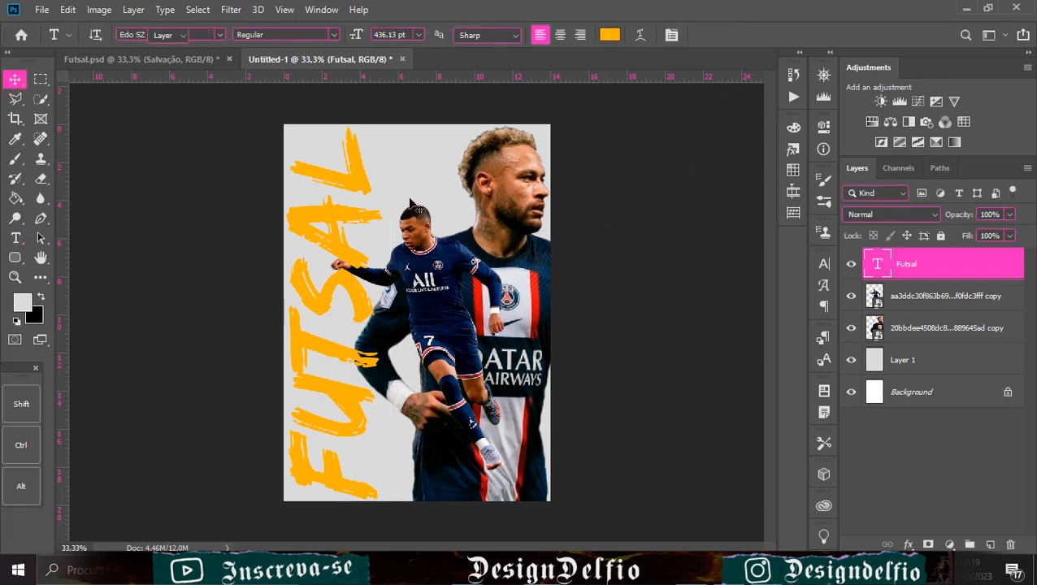
left_click_drag(331, 260, 329, 259)
left_click(440, 306)
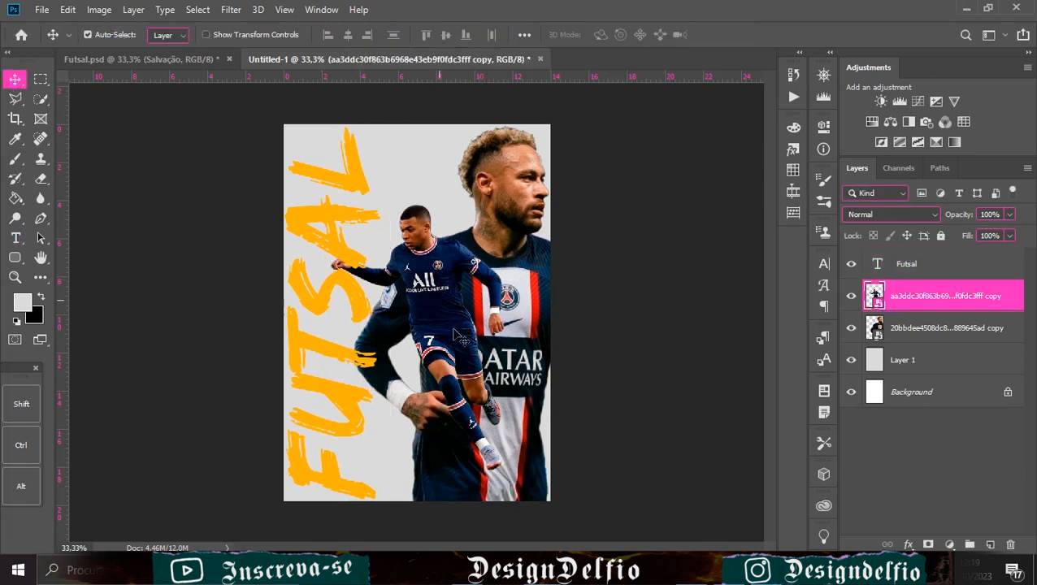
mouse_move(440, 325)
left_mouse_down()
mouse_move(452, 321)
mouse_move(432, 293)
mouse_move(435, 306)
left_mouse_up()
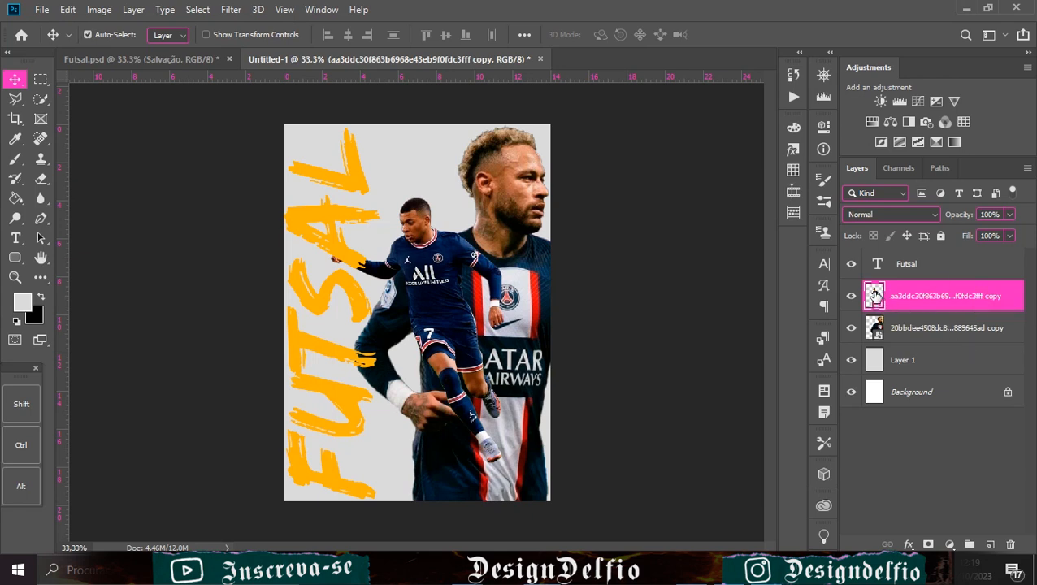
Step: Add a new layer above the large player and fill that player's outline selection on it with black
left_click(885, 327)
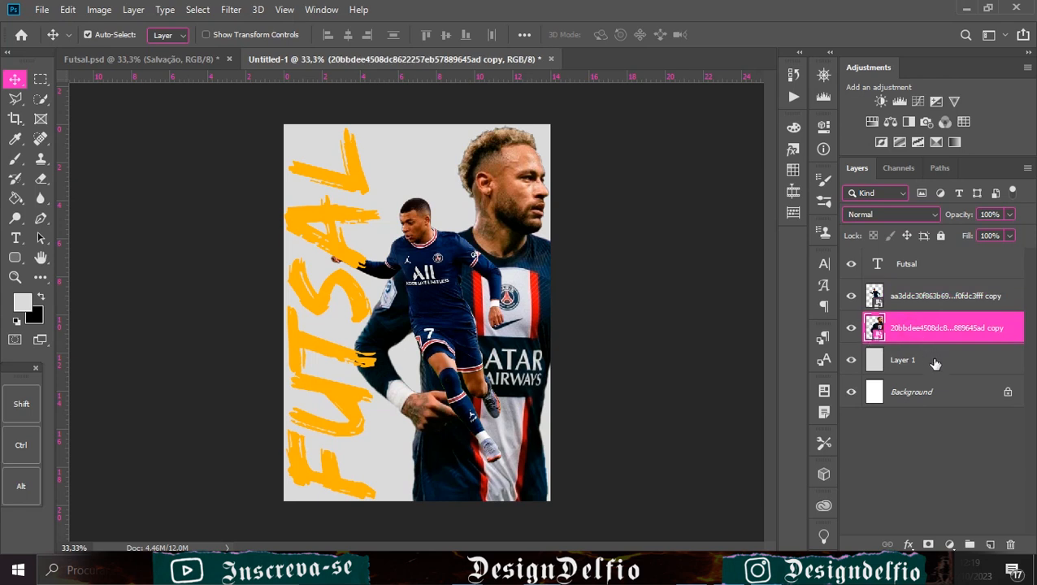
left_click(987, 545)
left_click(874, 361, "ctrl")
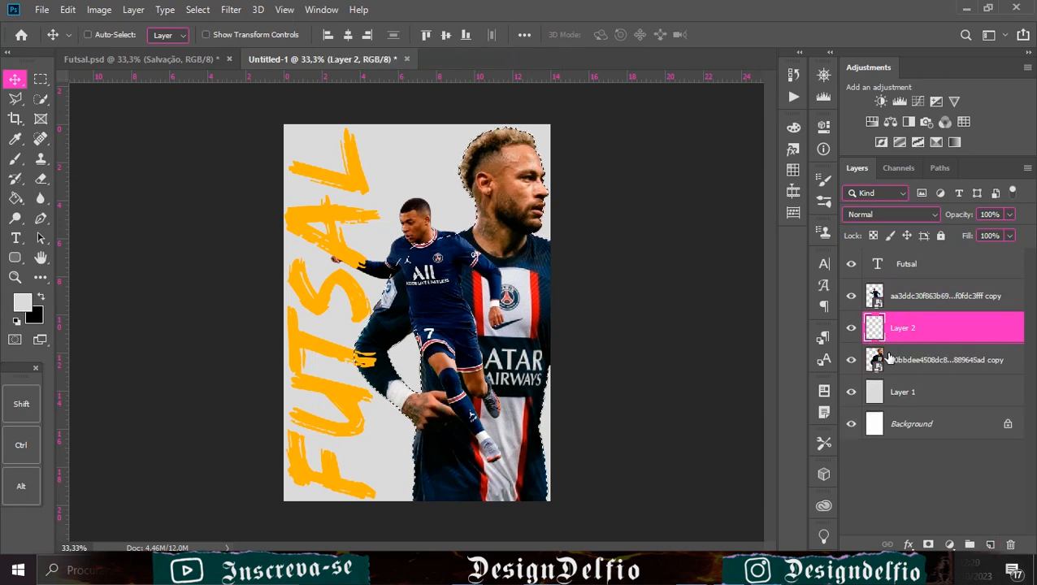
left_click(41, 300)
key("g")
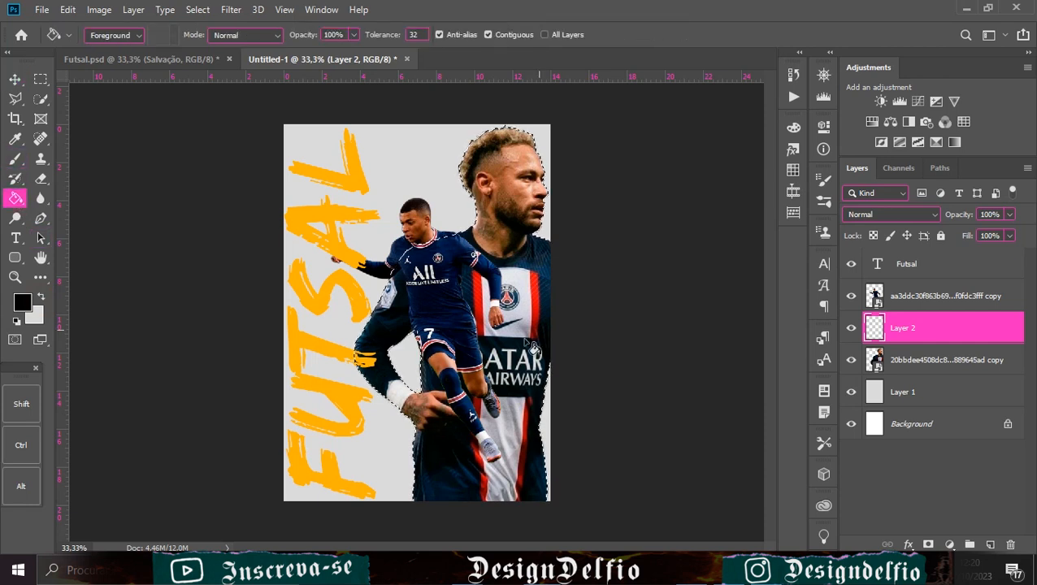
left_click(511, 329)
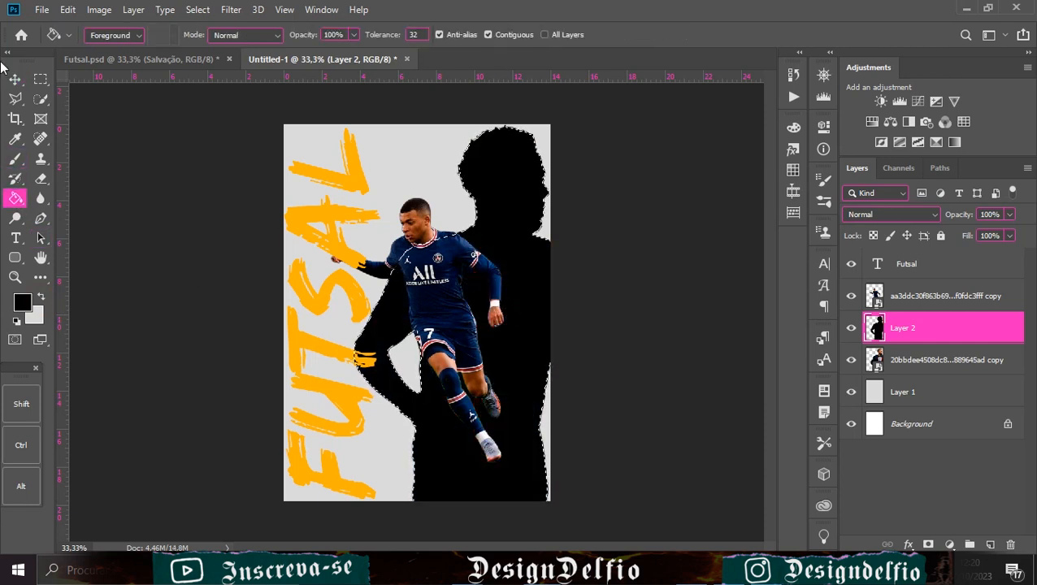
Step: Reduce the black silhouette layer's fill to 61%
key("v")
left_click(1009, 236)
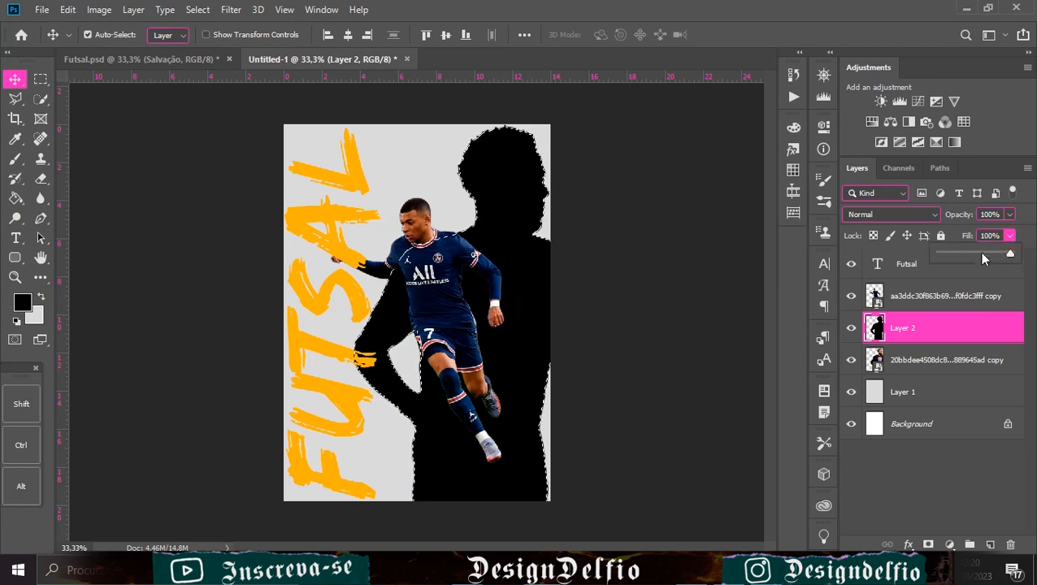
left_click_drag(976, 251, 982, 253)
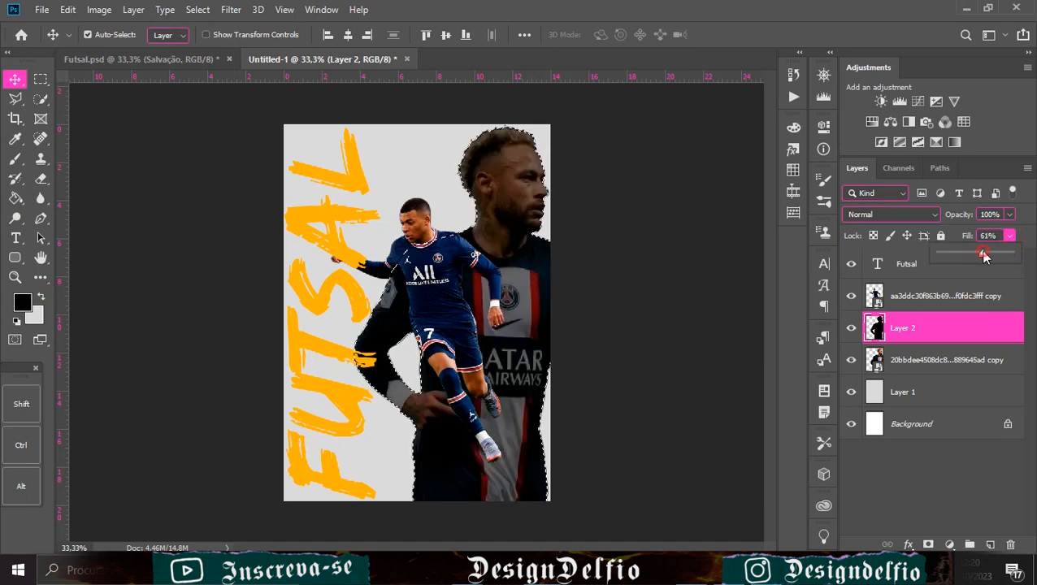
left_click(738, 291)
left_click(459, 305)
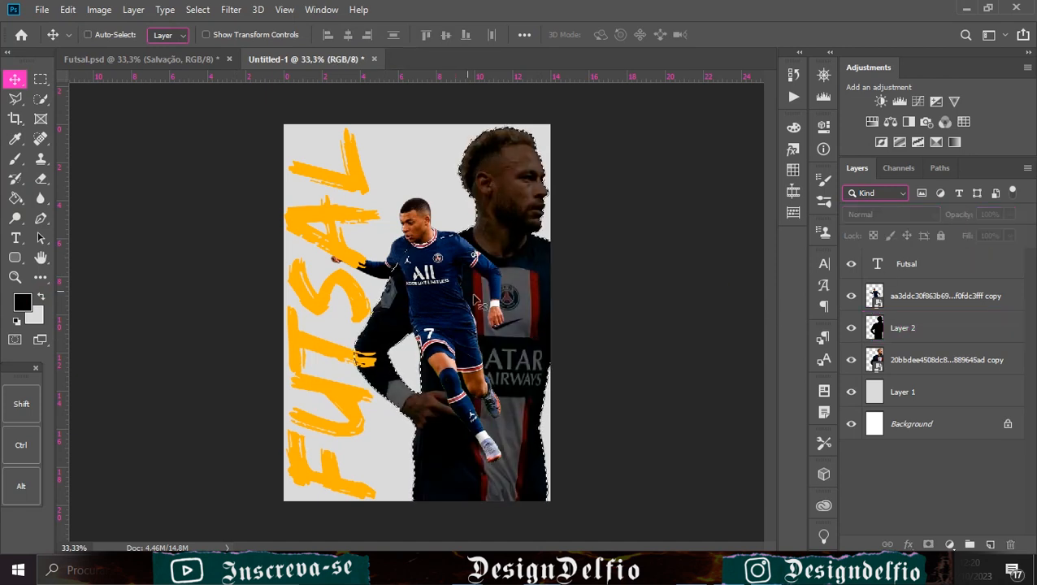
Step: Hide the large player's photo and fill the running player's outline with black on a new layer above that player
left_click(850, 360)
left_click(482, 339)
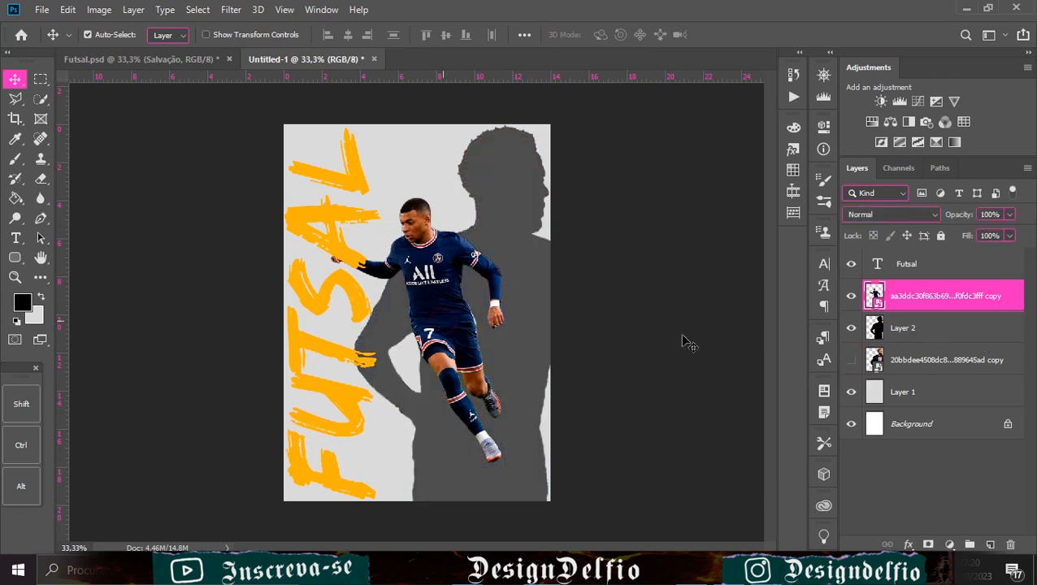
left_click(993, 544)
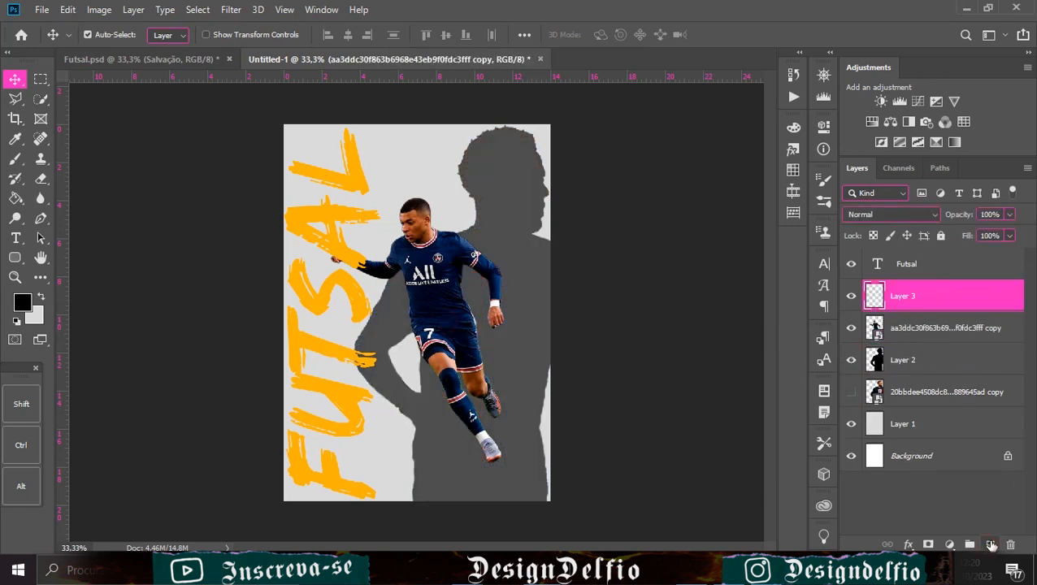
left_click(874, 327, "ctrl")
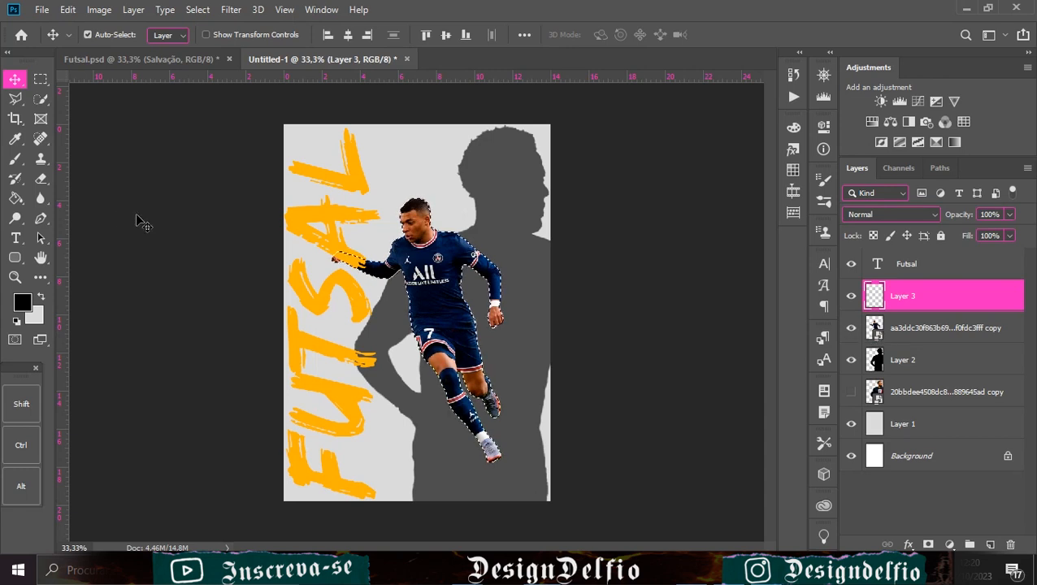
left_click(15, 198)
left_click(455, 276)
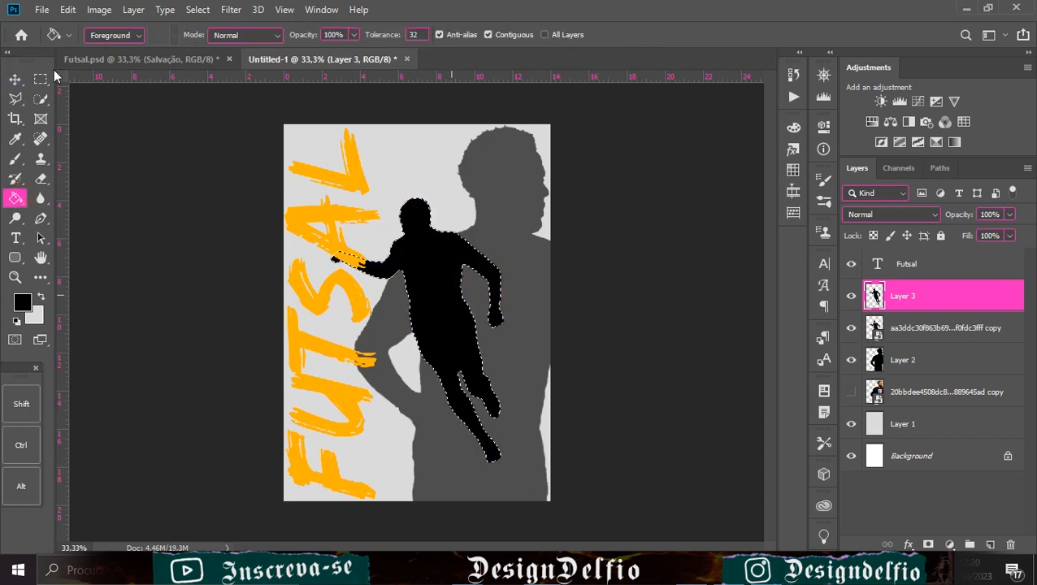
key("v")
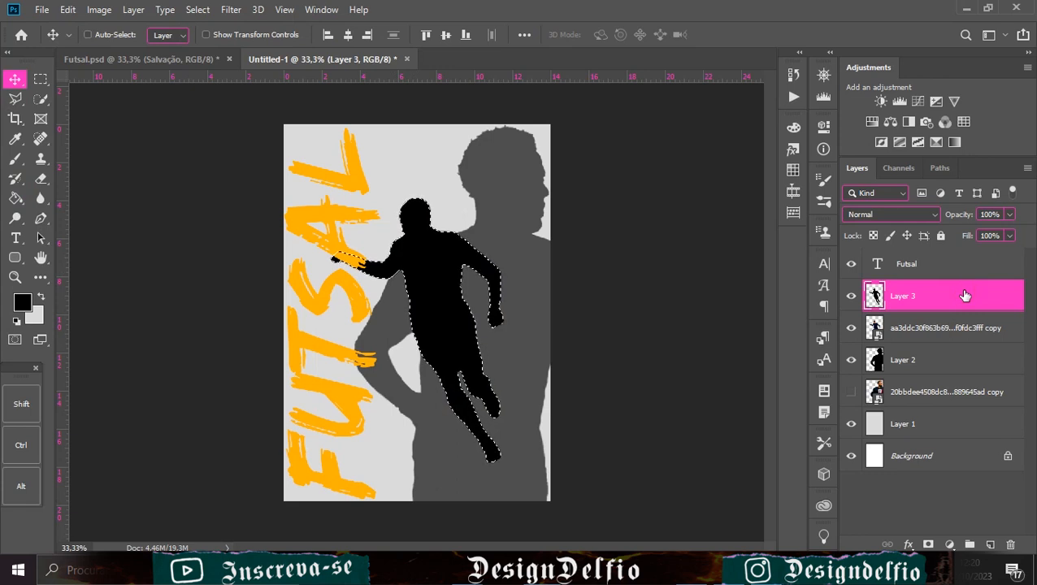
key("ctrl+d")
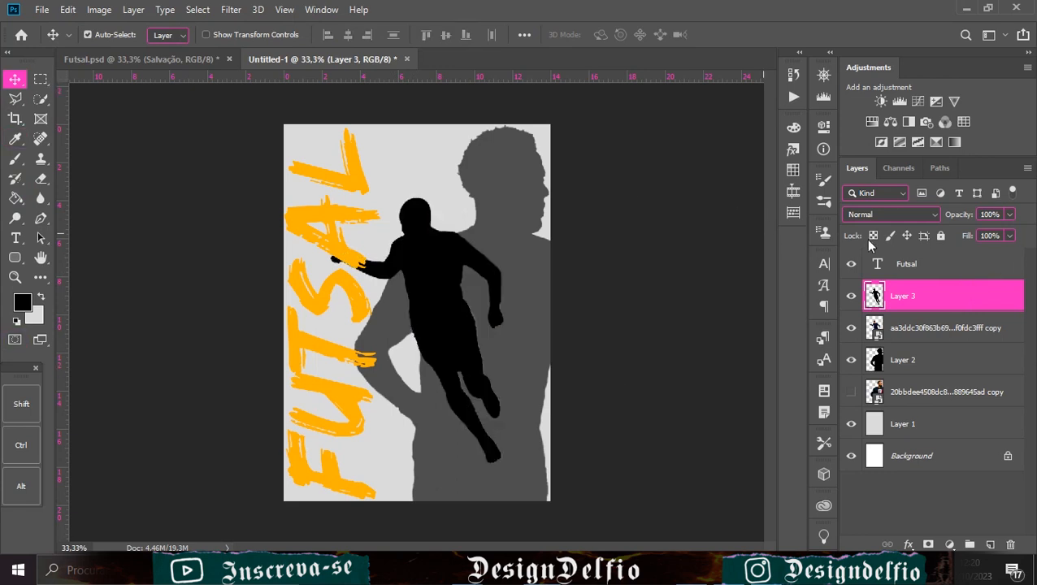
Step: Move the Futsal text layer below the large player's photo layer and nudge the running silhouette slightly right
left_click(957, 268)
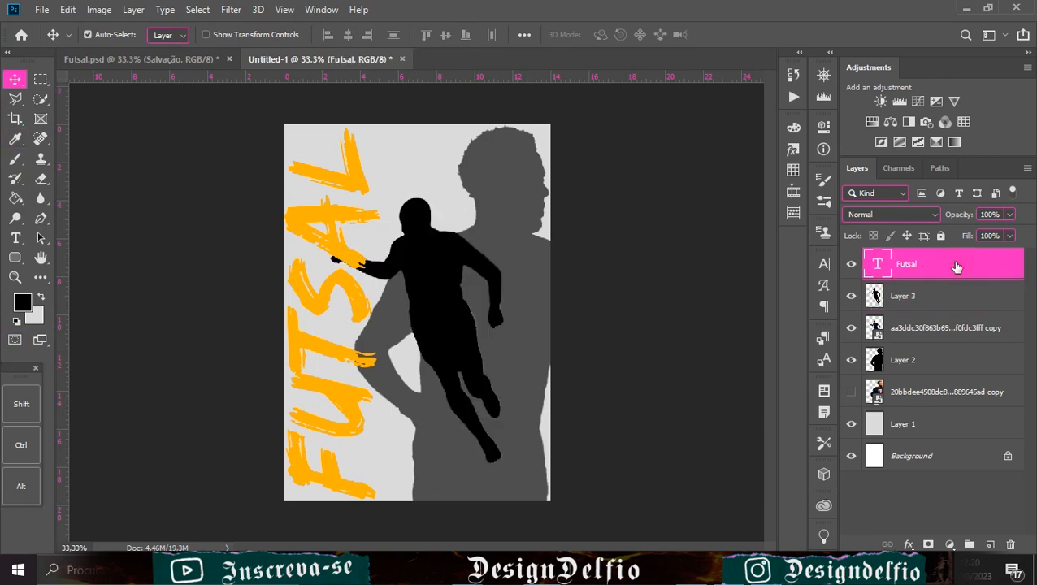
left_click_drag(953, 273, 934, 406)
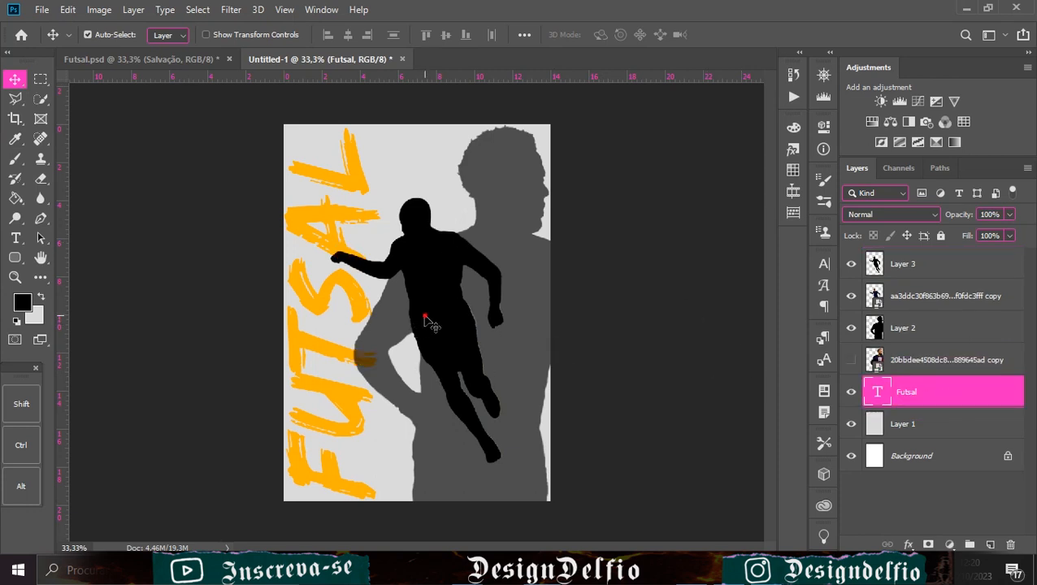
left_click_drag(431, 323, 434, 322)
Step: Paste the "3" cloud image as the top layer and enlarge it across the lower part of the poster
key("ctrl+v")
key("ctrl+t")
left_click_drag(417, 375, 439, 542)
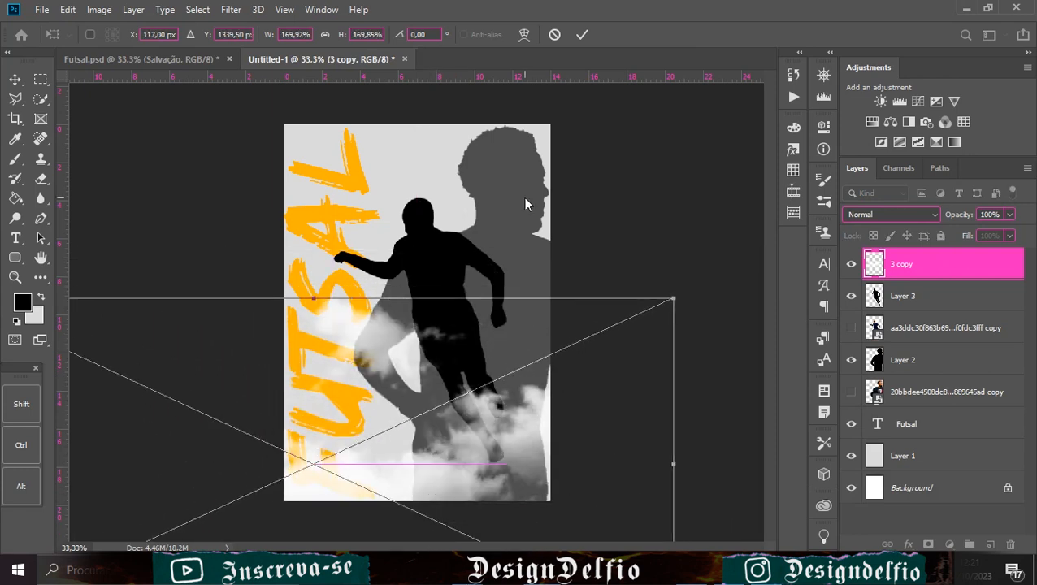
left_click_drag(549, 286, 585, 345)
left_click_drag(479, 397, 458, 396)
left_click_drag(355, 305, 358, 302)
mouse_move(369, 398)
left_mouse_down()
mouse_move(370, 388)
mouse_move(373, 408)
left_mouse_up()
left_click(582, 35)
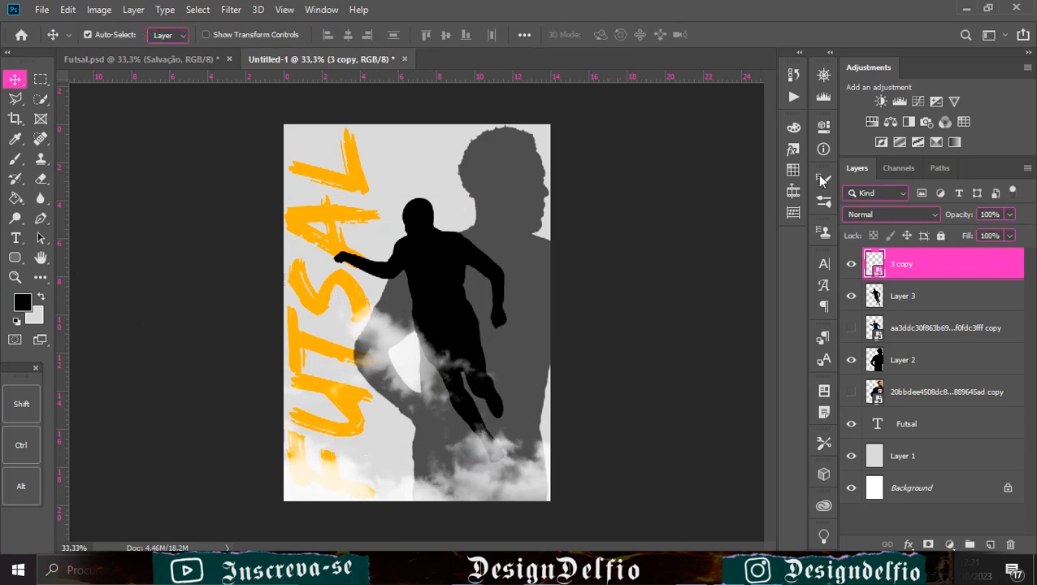
Step: Paste the pngwing.com (35) clouds, enlarge them to about 326%, flip them vertically and place their layer just above Layer 2
key("ctrl+v")
key("ctrl+t")
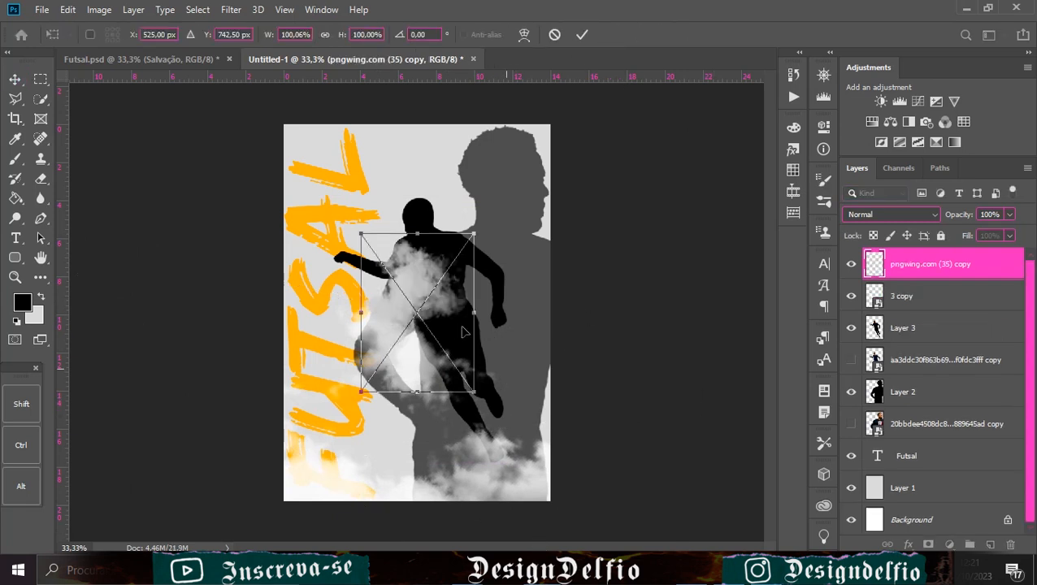
left_click_drag(474, 310, 488, 224)
right_click(486, 220)
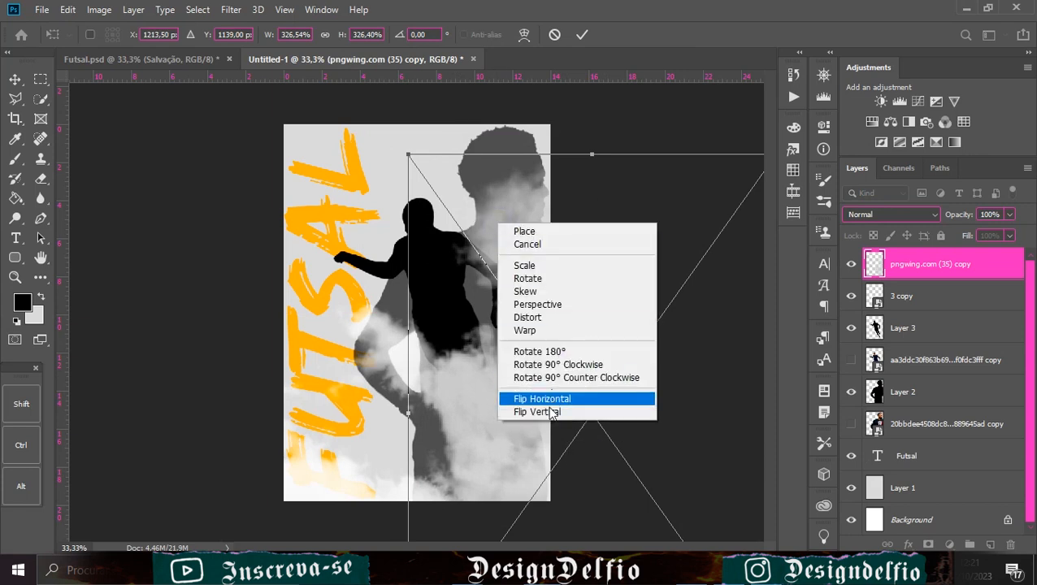
left_click(552, 412)
left_click_drag(568, 386, 414, 377)
key("Return")
left_click_drag(930, 264, 935, 376)
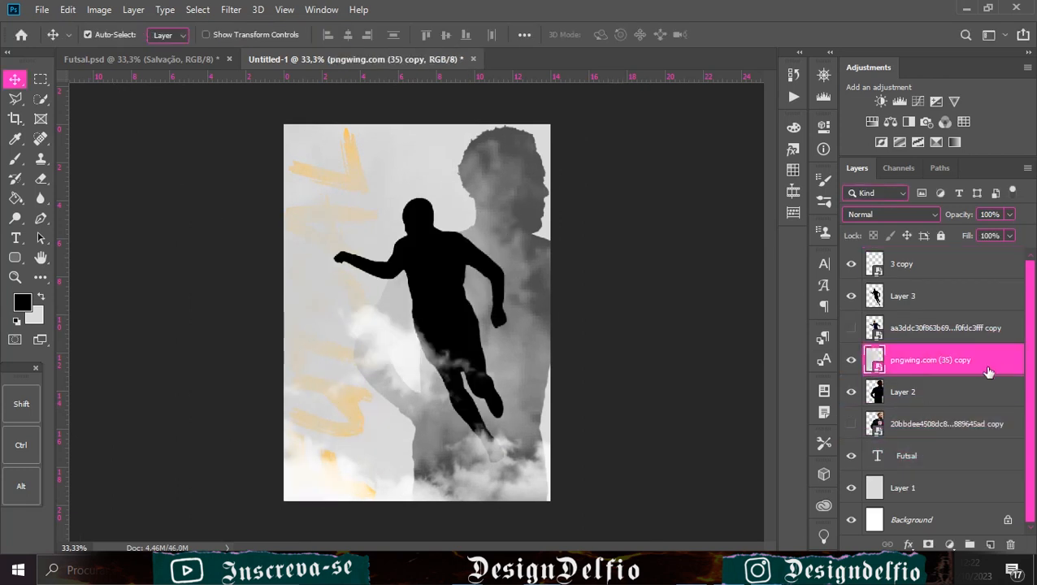
Step: Transform the pngwing.com (35) clouds to refit their size and position over the large silhouette
key("ctrl+t")
key("ctrl+minus")
key("ctrl+minus")
left_click_drag(604, 359, 602, 389)
left_click_drag(353, 357, 520, 243)
left_click_drag(725, 85, 680, 127)
left_click_drag(663, 313, 660, 228)
left_click_drag(487, 345, 414, 352)
key("Return")
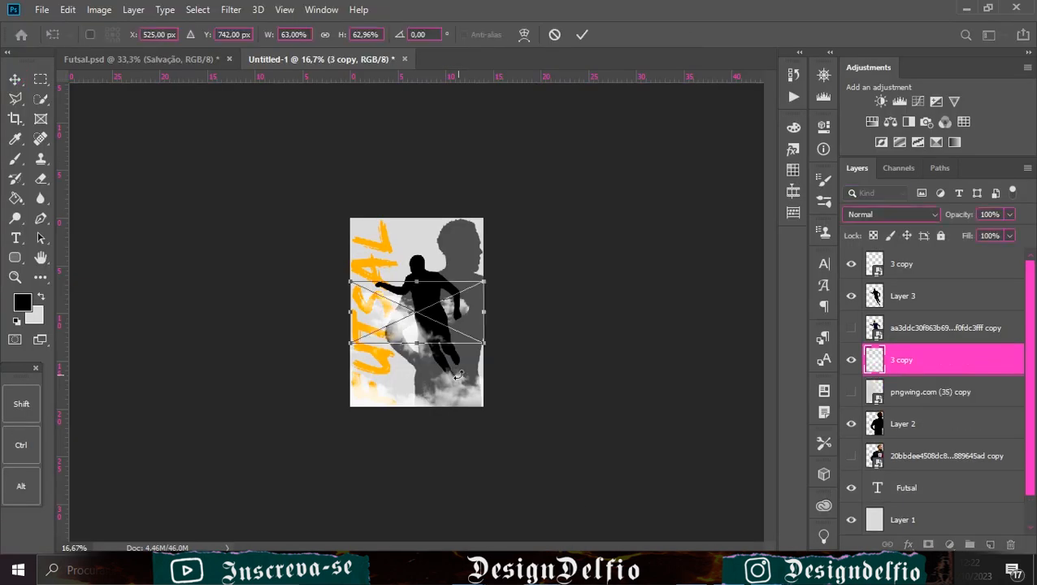
Step: Add another copy of the "3" clouds below the running player at about 215% with -4.23° rotation, and hide it
key("ctrl+plus")
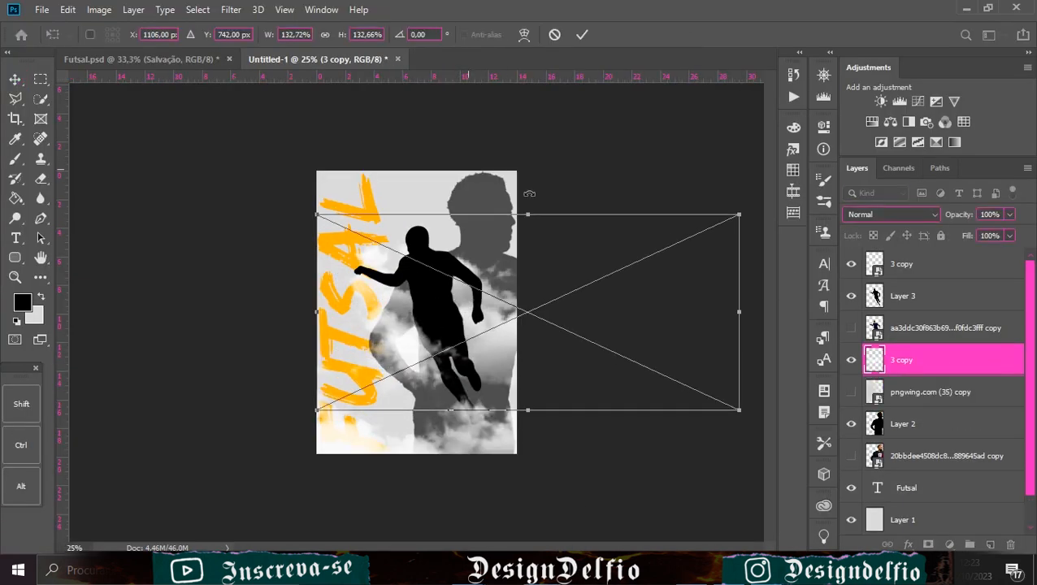
left_click_drag(529, 193, 525, 252)
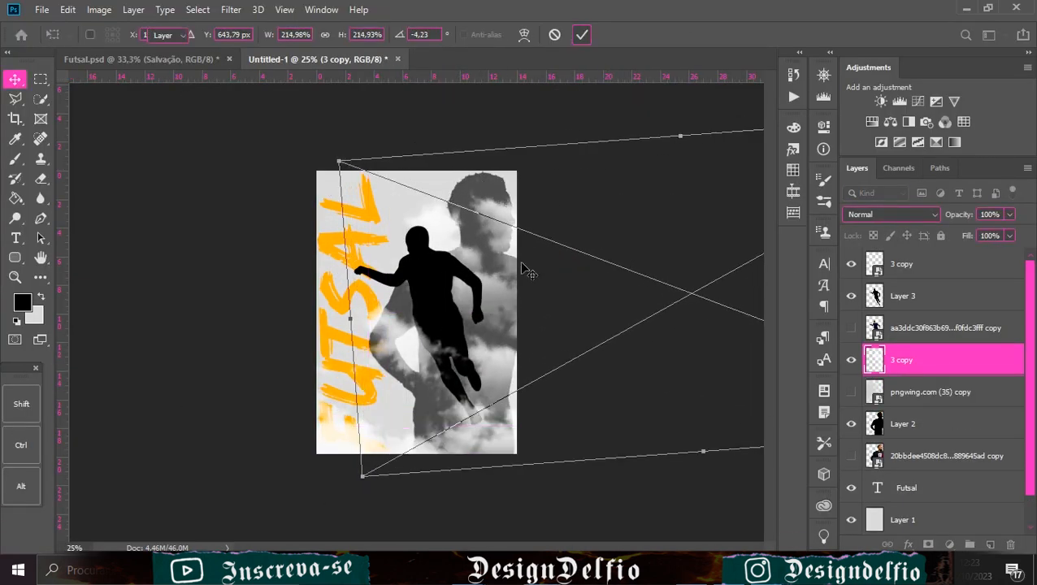
left_click(851, 359)
Step: Show the pngwing.com (35) clouds again and move them higher over the poster
left_click(850, 392)
left_click(889, 395)
key("ctrl+t")
right_click(451, 298)
left_click(480, 338)
left_click_drag(624, 160, 608, 109)
key("Return")
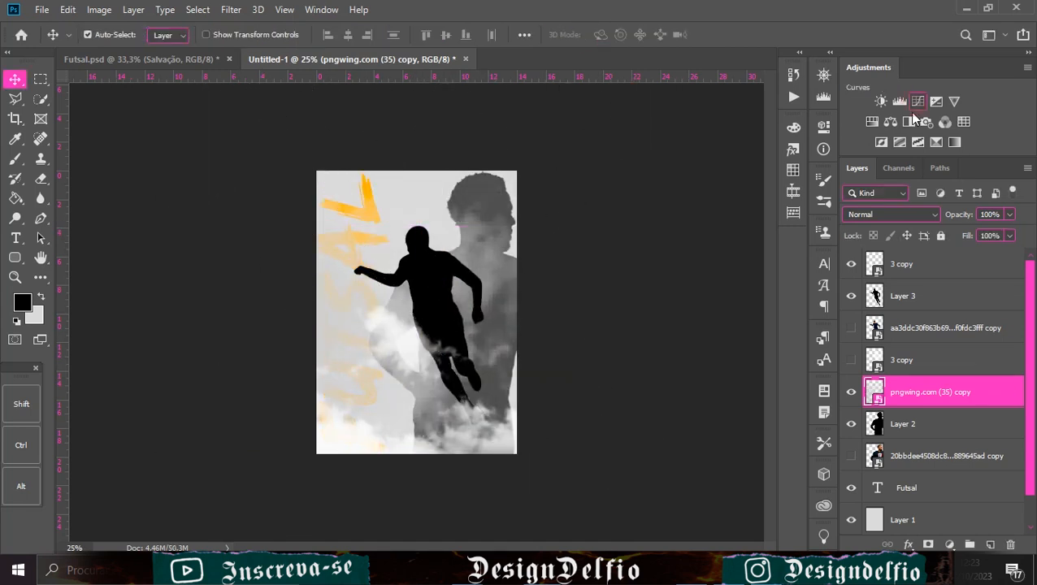
Step: Add a clipped Curves adjustment to the pngwing.com (35) clouds and mask the clouds to the large silhouette's outline
left_click(914, 103)
left_click(873, 421, "ctrl")
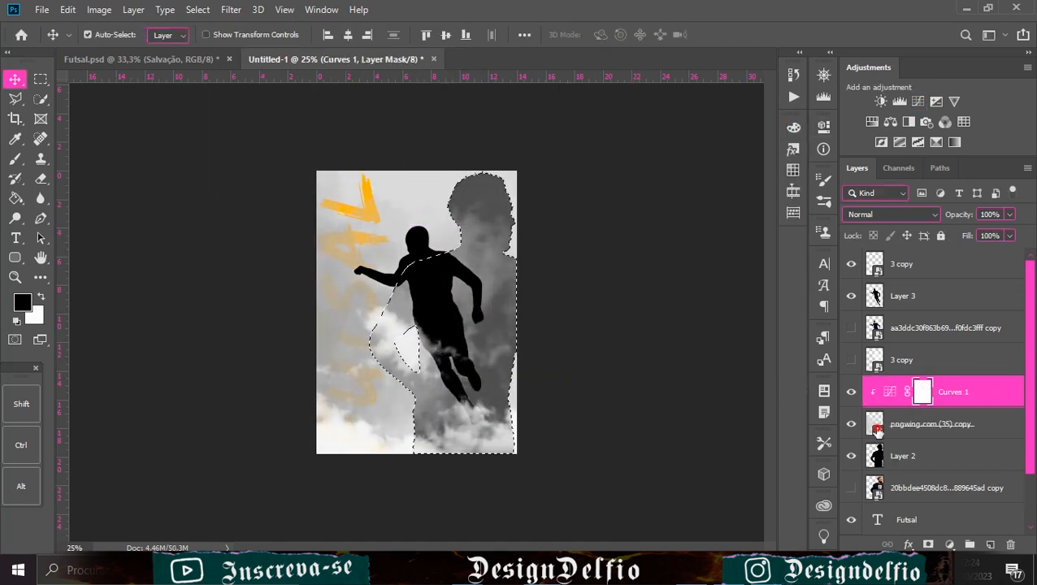
left_click(904, 424)
Step: Set the fill of the large black silhouette on Layer 2 to 70%
left_click(902, 455)
left_click(1009, 235)
left_click_drag(1025, 253, 1005, 255)
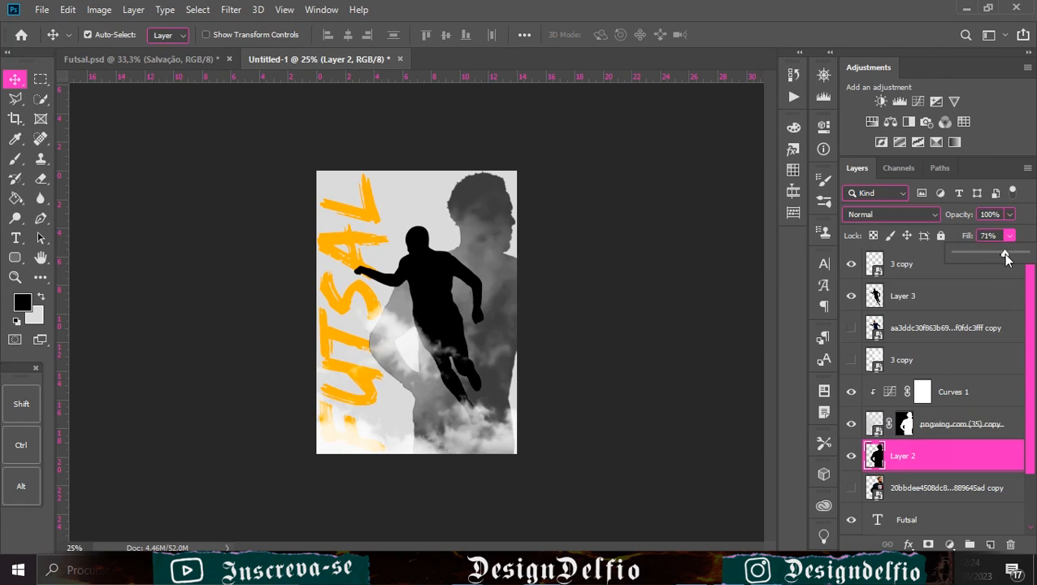
key("ctrl+Tab")
key("ctrl+Tab")
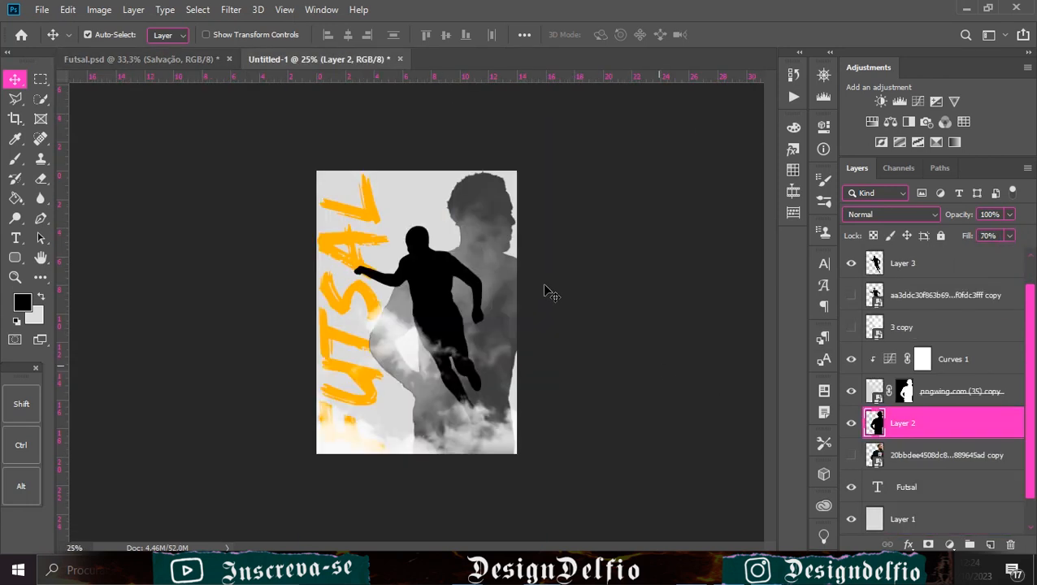
Step: Show the large player's photo, hide its silhouette and scale the photo to about 136% at the poster's right edge
scroll(934, 389, "down", 2)
left_click(942, 423)
left_click(850, 422)
left_click(851, 391)
key("ctrl+t")
left_click_drag(455, 317, 474, 331)
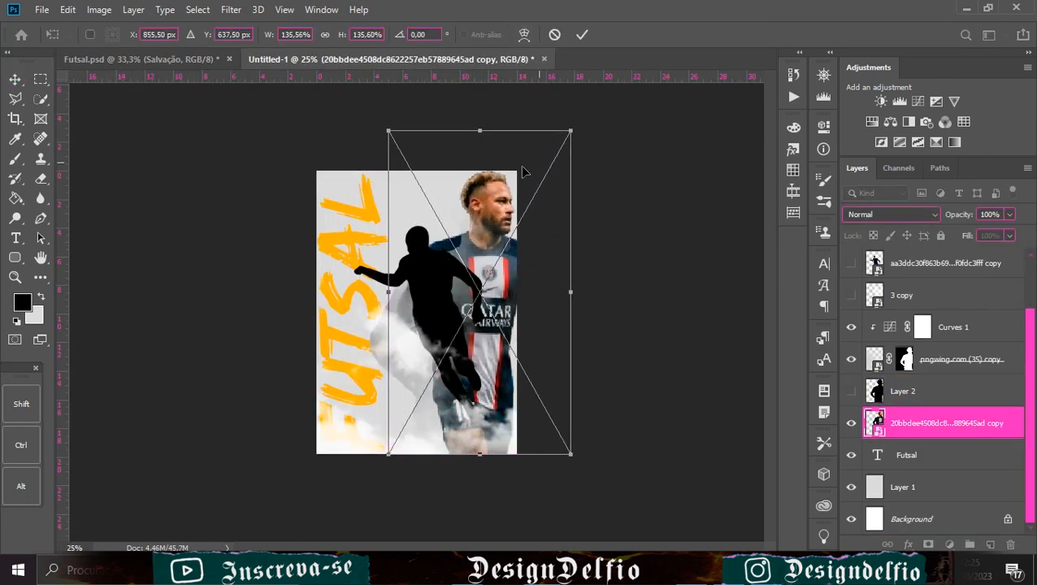
left_click(585, 35)
Step: Replace the old silhouette, its clouds and Curves with a new reduced-fill black silhouette layer above the large player's photo
left_click(922, 327)
key("ctrl+e")
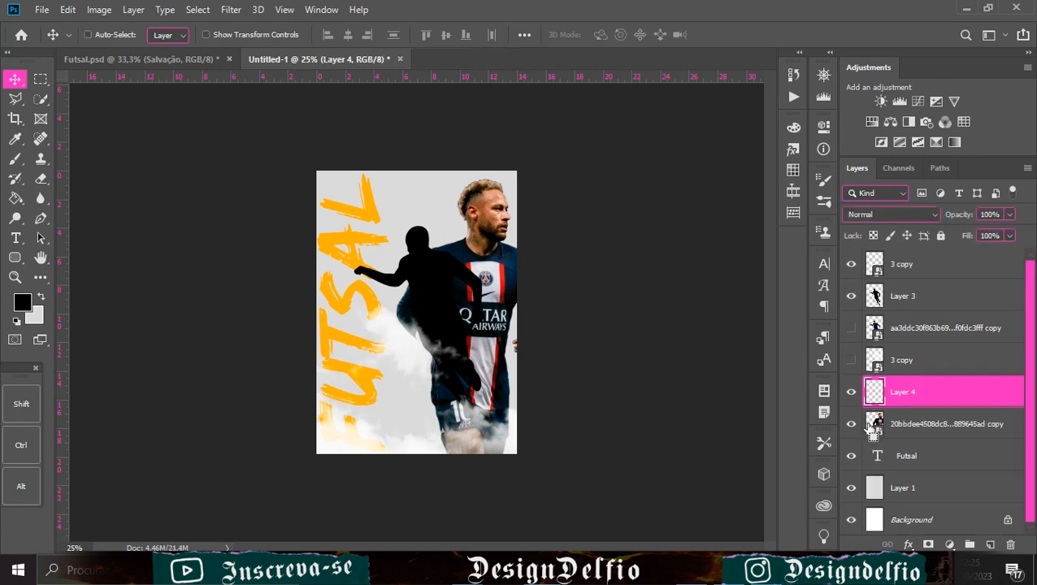
left_click(1009, 235)
left_click_drag(1007, 251, 979, 251)
left_click_drag(455, 277, 532, 289)
left_click(510, 290)
left_click(917, 101)
left_click(734, 378)
left_click_drag(671, 316, 671, 338)
left_click_drag(710, 276, 710, 262)
left_click(842, 316)
key("Delete")
Step: Paste the pngwing.com (35) clouds again, enlarge them over the large silhouette and place their layer below the running player's layers
left_click(902, 296)
key("ctrl+v")
key("ctrl+t")
left_click_drag(438, 460, 569, 422)
left_click_drag(690, 487, 648, 227)
left_click_drag(568, 350, 604, 315)
left_click_drag(546, 216, 534, 89)
left_click_drag(556, 408, 634, 412)
key("Return")
left_click(851, 392)
left_click_drag(930, 296, 935, 376)
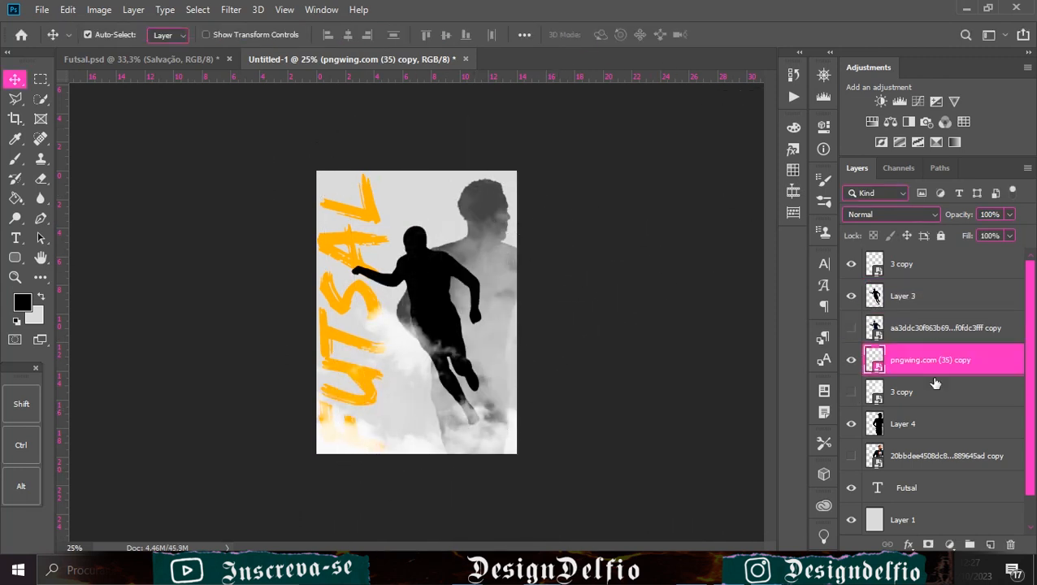
Step: Set the pngwing.com (35) cloud layer's fill to 65%
left_click(1009, 235)
left_click_drag(1007, 252, 987, 253)
left_click(141, 59)
left_click(357, 59)
Step: Flip the pngwing.com (35) clouds vertically, scale them to about 440% and rotate them to 53.38° over the large silhouette
key("ctrl+t")
left_click_drag(451, 117, 512, 263)
left_click_drag(611, 363, 363, 218)
left_click_drag(421, 100, 485, 329)
left_click_drag(600, 380, 643, 449)
right_click(497, 378)
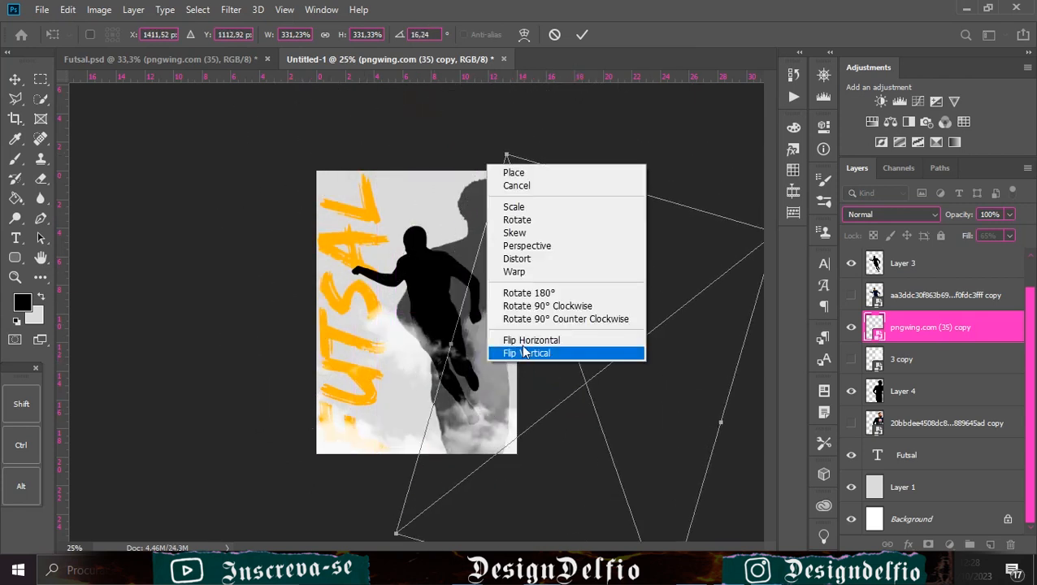
left_click(520, 353)
left_click_drag(520, 342, 645, 251)
left_click_drag(685, 201, 715, 357)
left_click_drag(571, 374, 568, 402)
left_click_drag(437, 257, 470, 114)
left_click_drag(521, 342, 541, 336)
left_click(581, 36)
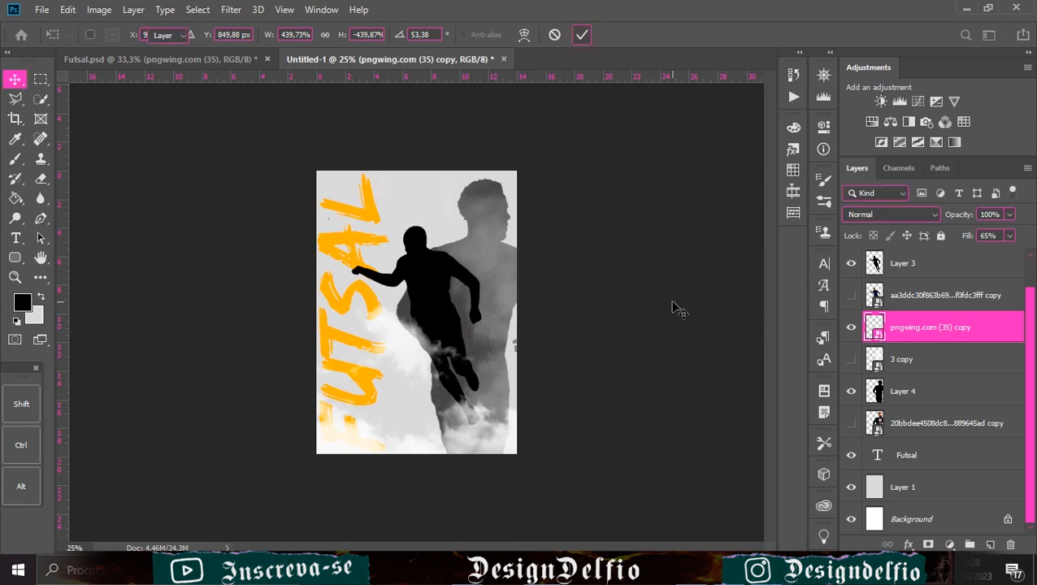
Step: Show the hidden 3 copy clouds, move them down over the players' legs and raise their layer above the running silhouette
left_click(850, 361)
left_click(924, 368)
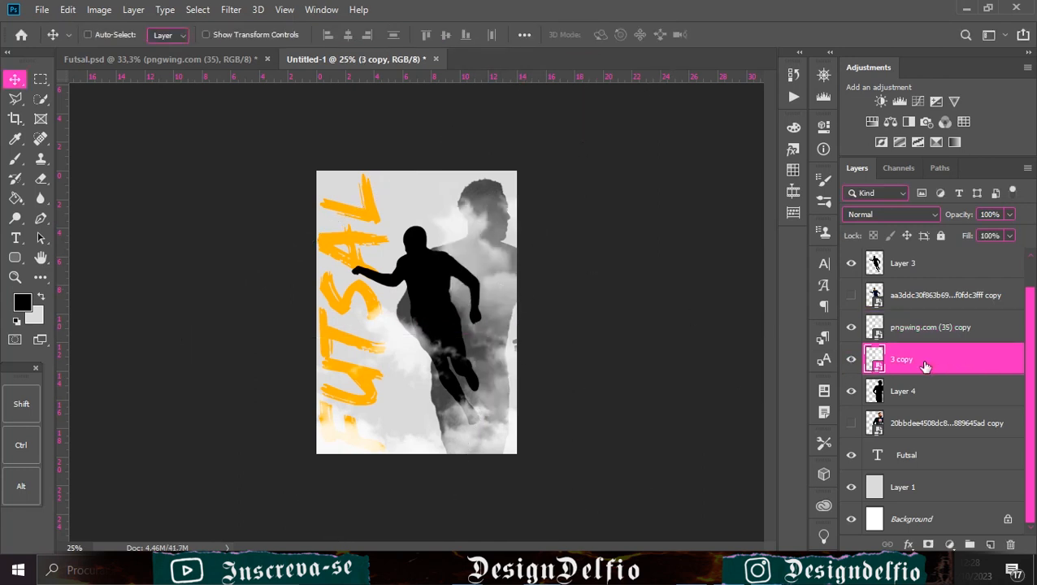
key("ctrl+t")
left_click_drag(731, 293, 572, 415)
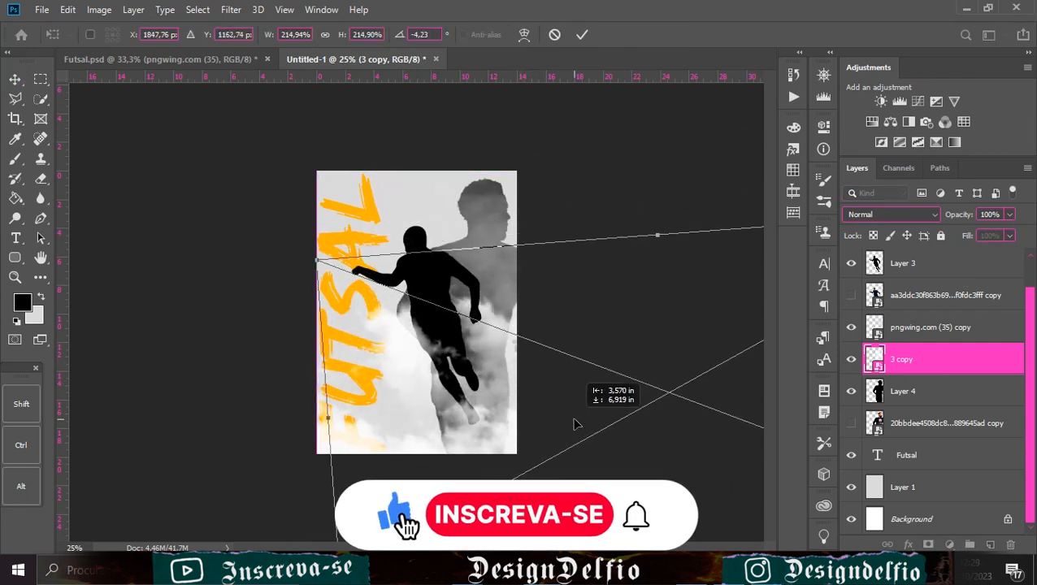
left_click(582, 35)
left_click_drag(935, 359, 975, 281)
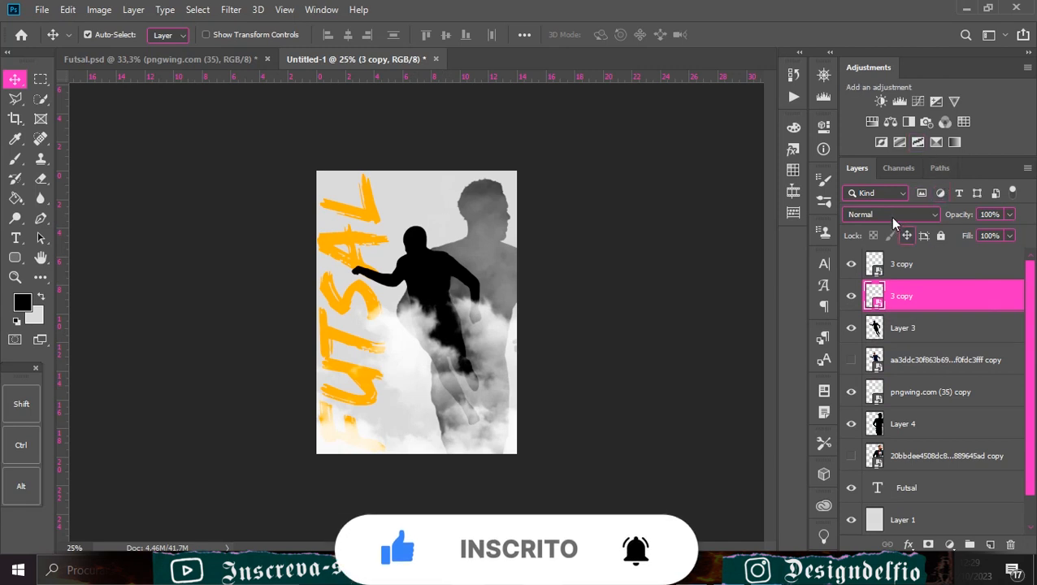
Step: Enlarge the second 3 copy cloud layer to about 329% so it covers the whole poster
left_click_drag(411, 312, 364, 335)
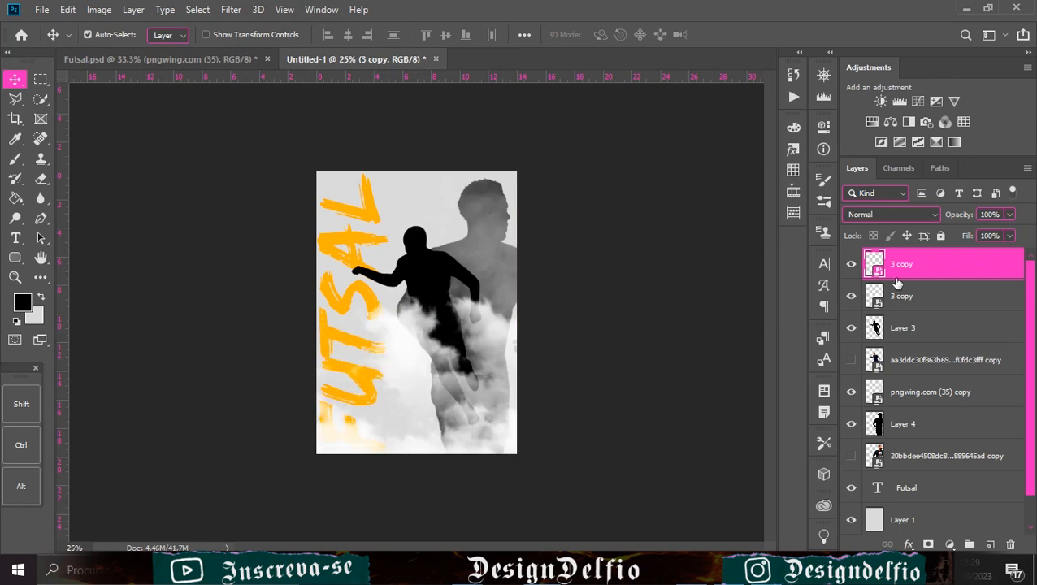
left_click(917, 296)
key("ctrl+t")
left_click_drag(470, 237, 584, 449)
left_click(582, 34)
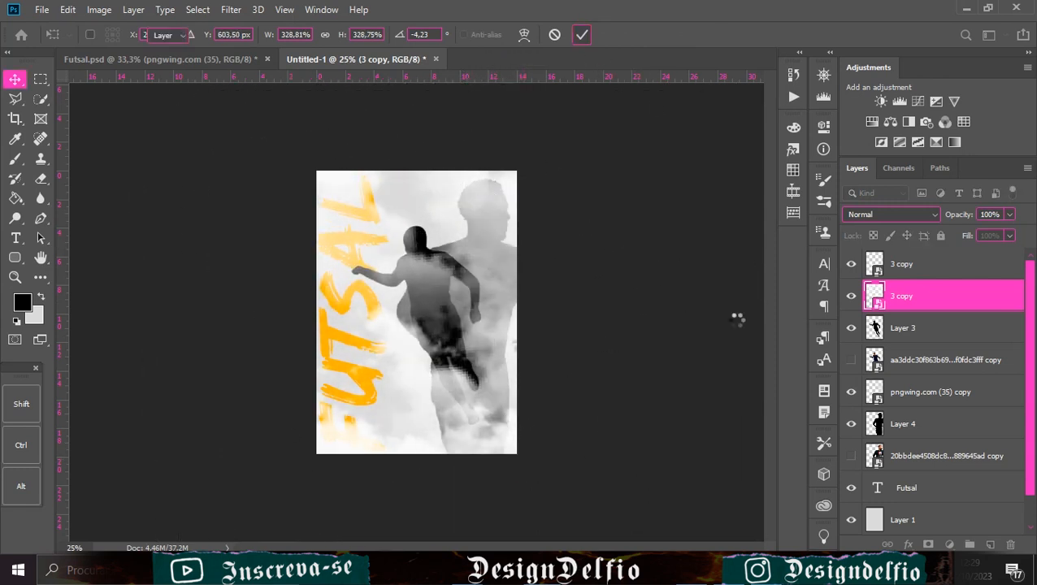
Step: Add a Curves adjustment above all layers with lowered shadows and raised highlights
left_click(955, 266)
left_click(924, 99)
left_click_drag(673, 316, 690, 325)
mouse_move(748, 261)
left_mouse_down()
mouse_move(740, 241)
mouse_move(755, 250)
left_mouse_up()
left_click(579, 231)
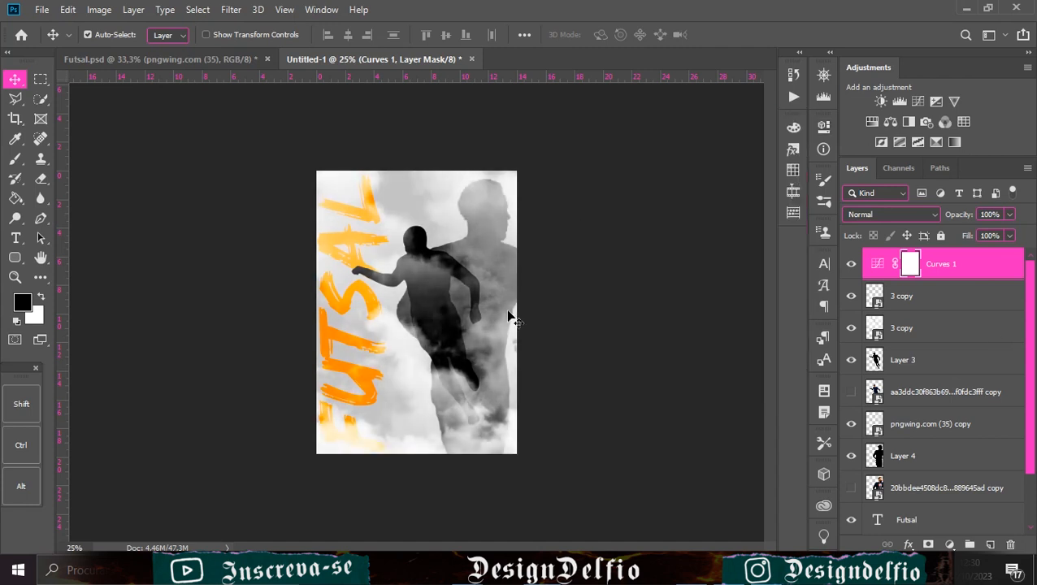
Step: Rasterize Layer 6 and fill the running silhouette's outline on it with white (ffffff)
right_click(917, 360)
left_click(763, 214)
left_click(874, 358, "ctrl")
left_click(25, 302)
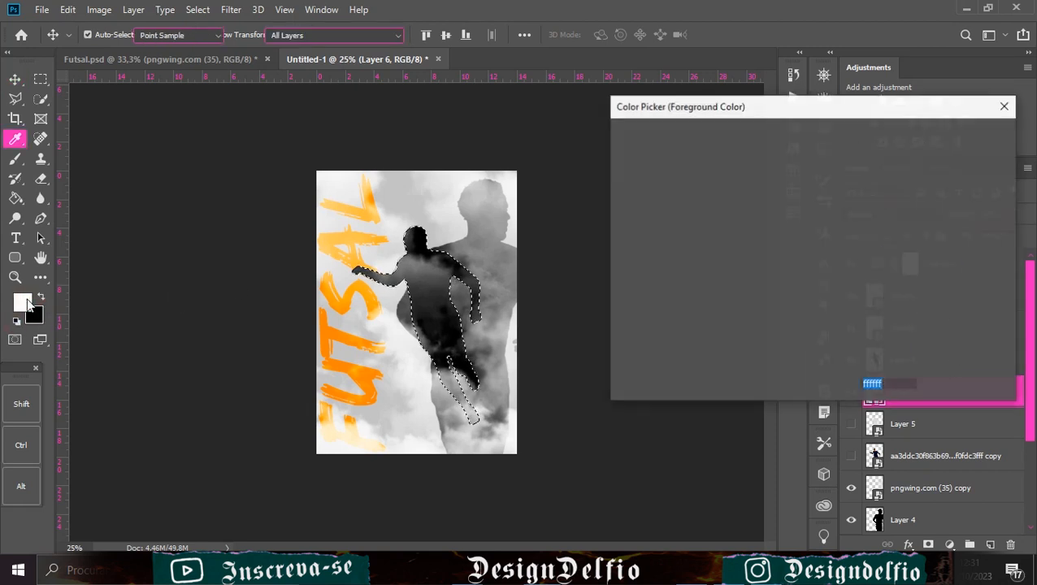
left_click(965, 134)
key("v")
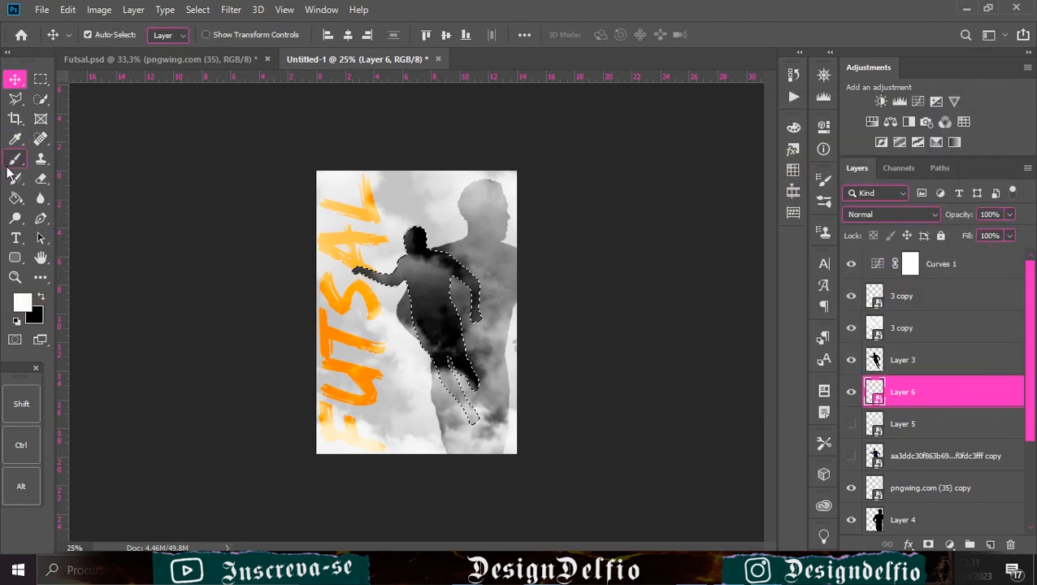
left_click(15, 197)
left_click(436, 299)
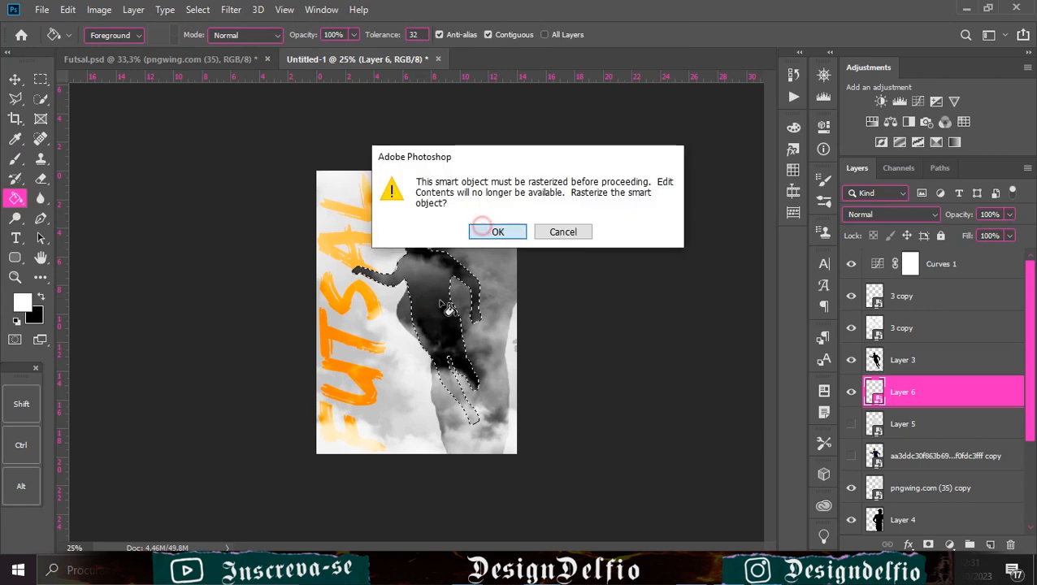
left_click(484, 229)
left_click(14, 79)
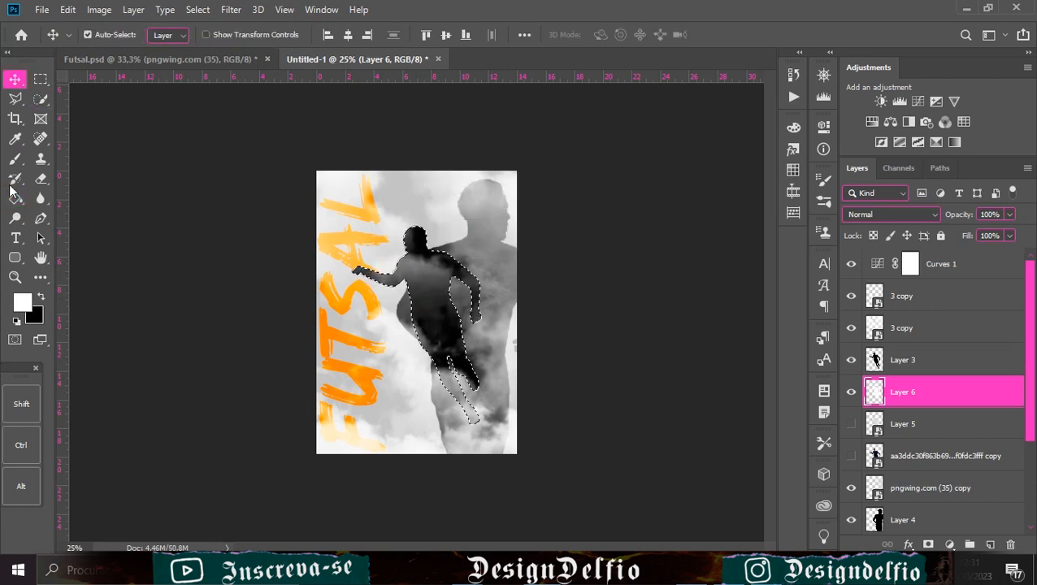
Step: Deselect the filled outline, convert Layer 6 to a Smart Object and delete the hidden Layer 5
left_click(14, 197)
key("v")
right_click(946, 396)
left_click(866, 209)
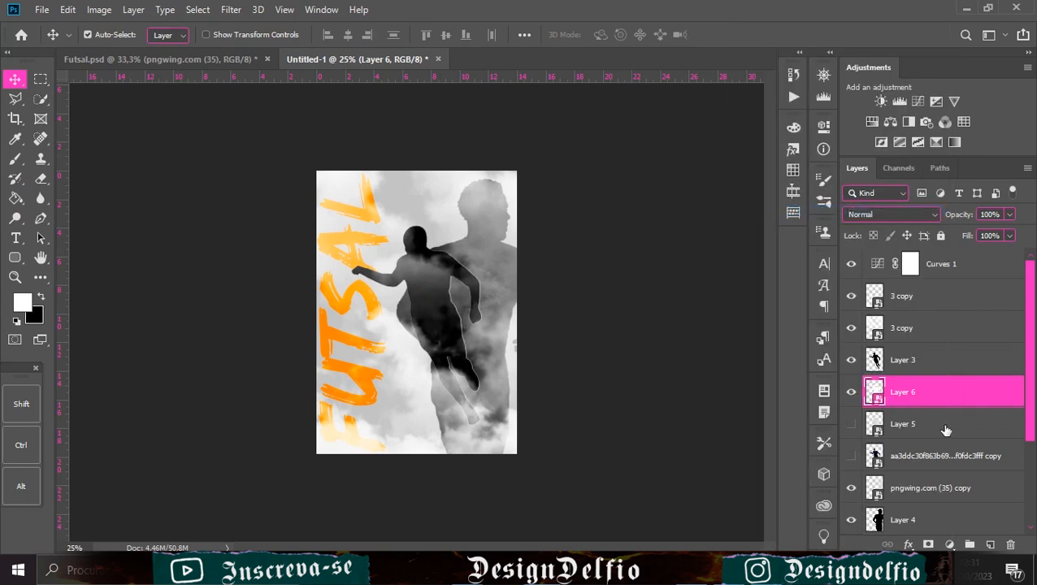
left_click_drag(947, 431, 1010, 545)
Step: Apply a Gaussian Blur with an 18 px radius to Layer 6 and reduce the layer's fill to 60%
left_click(933, 396)
left_click(197, 10)
mouse_move(325, 182)
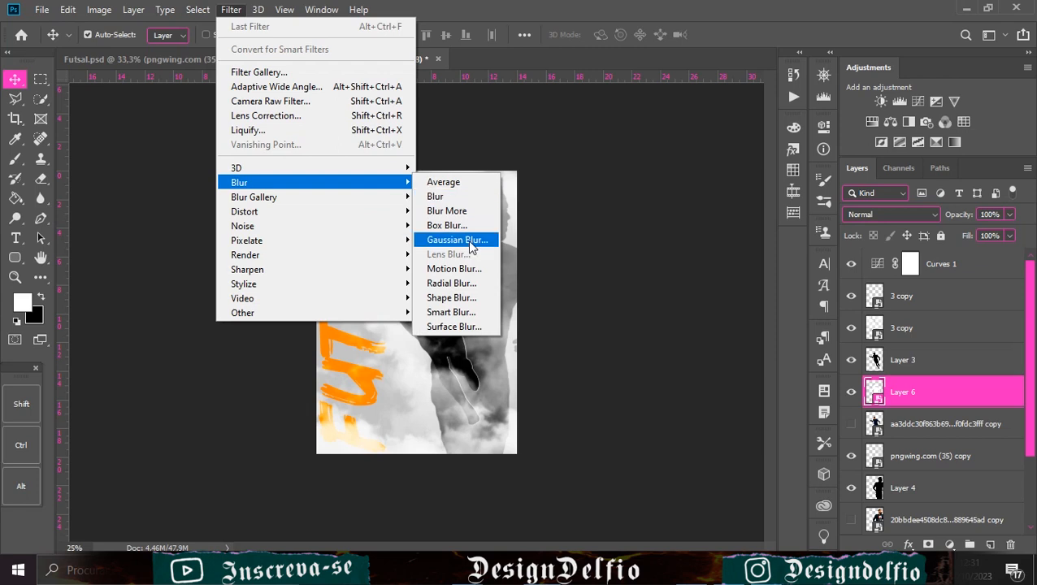
left_click(470, 237)
left_click_drag(694, 329, 685, 332)
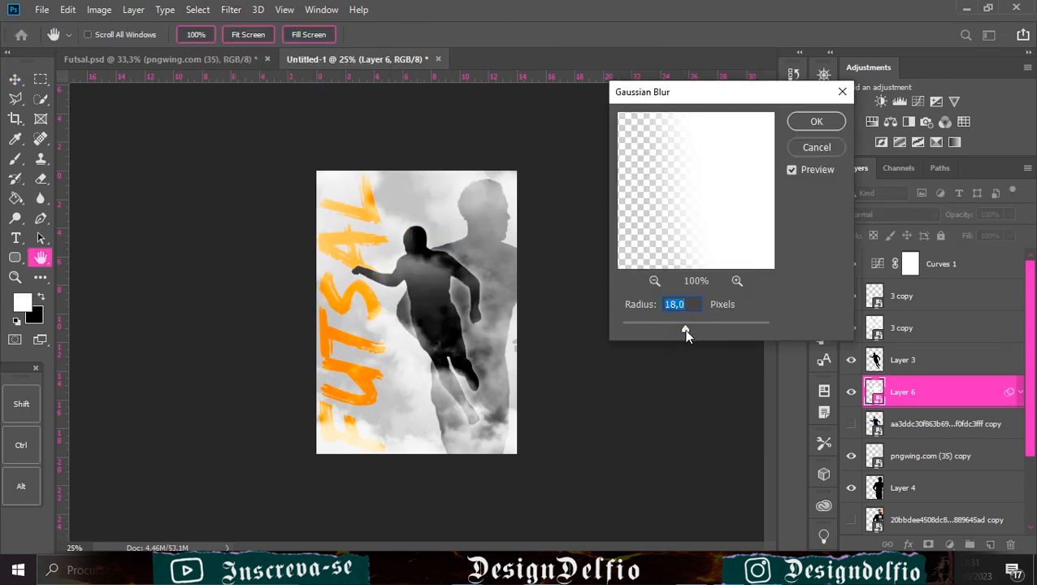
left_click(816, 121)
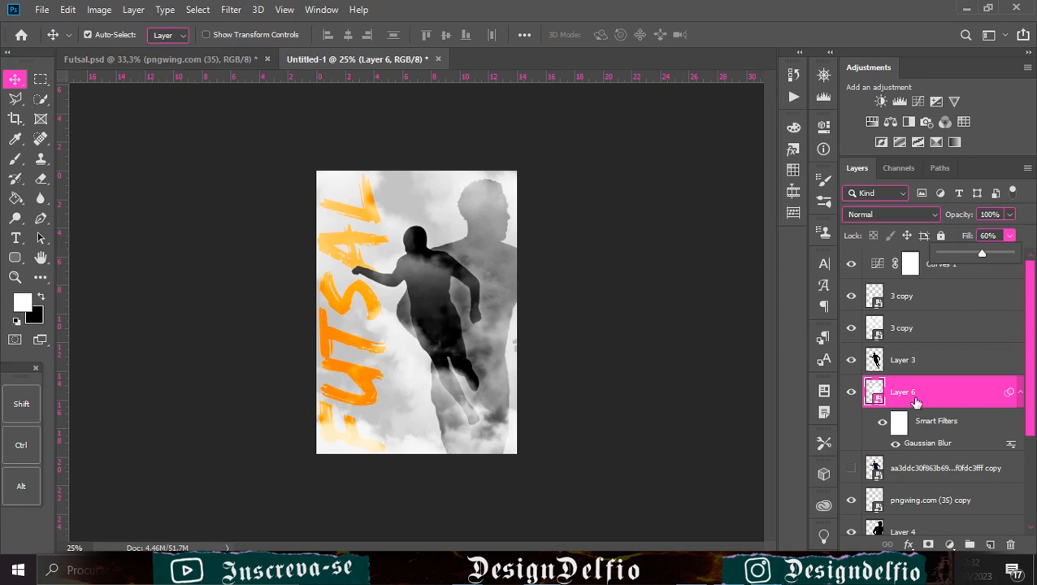
Step: Move the Futsal text layer to the top of the layer stack, above Curves 1
scroll(915, 401, "down", 4)
left_click(934, 467)
left_click_drag(934, 463, 928, 256)
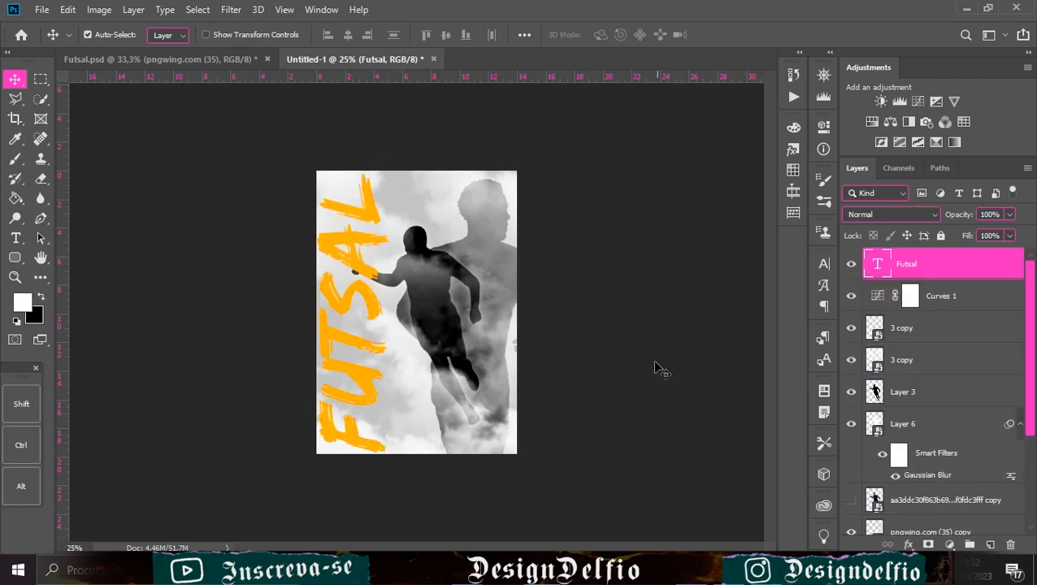
Step: Add a Color Lookup adjustment directly above Curves 1 using the FoggyNight.3DL LUT, and set the adjustment's fill to 55%
left_click(963, 301)
left_click(961, 122)
left_click(738, 172)
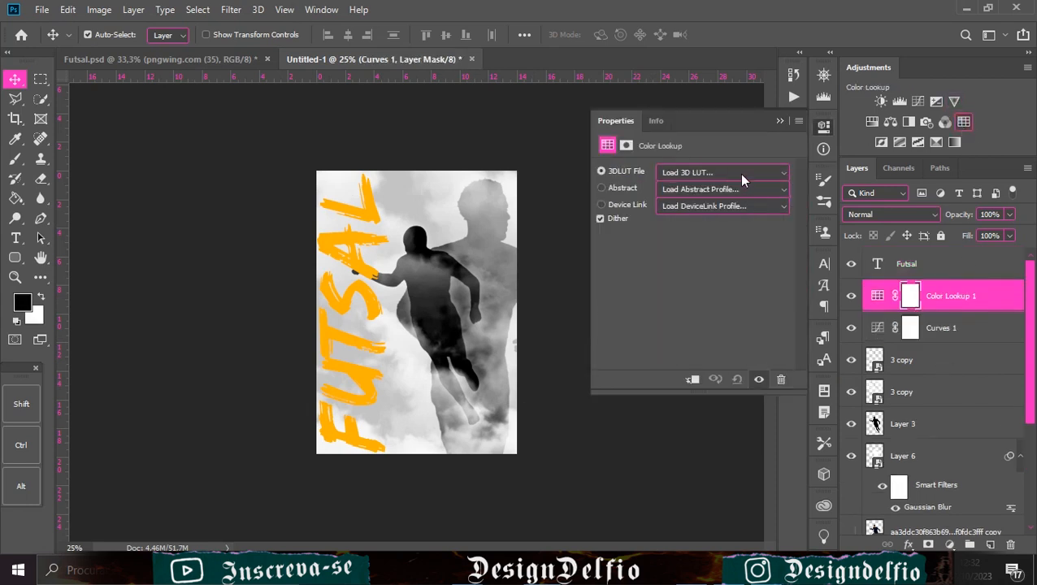
left_click(732, 54)
key("Down")
key("Down")
key("Down")
key("Down")
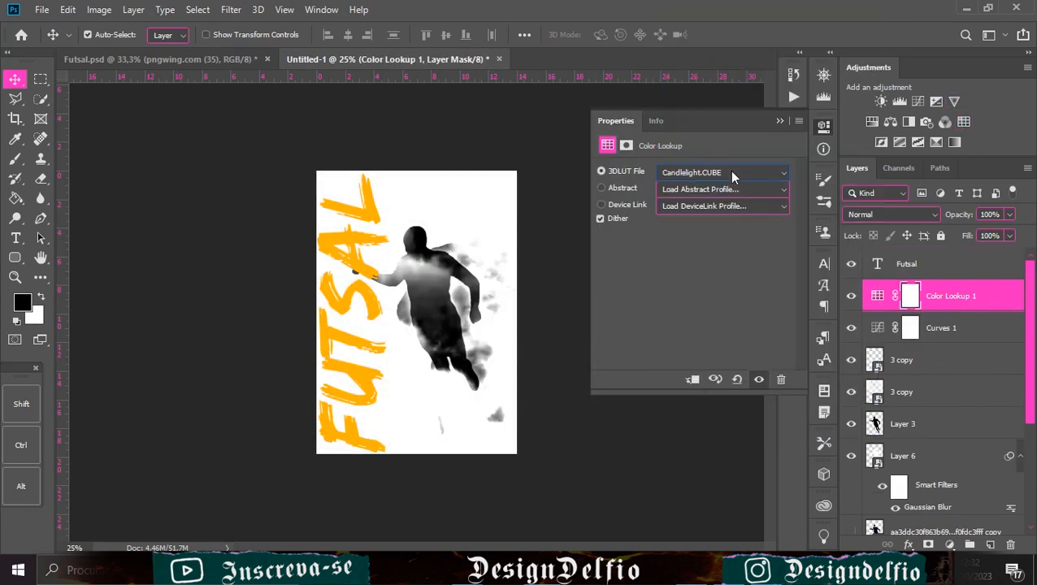
key("Down")
key("Down")
key("Down")
key("Down")
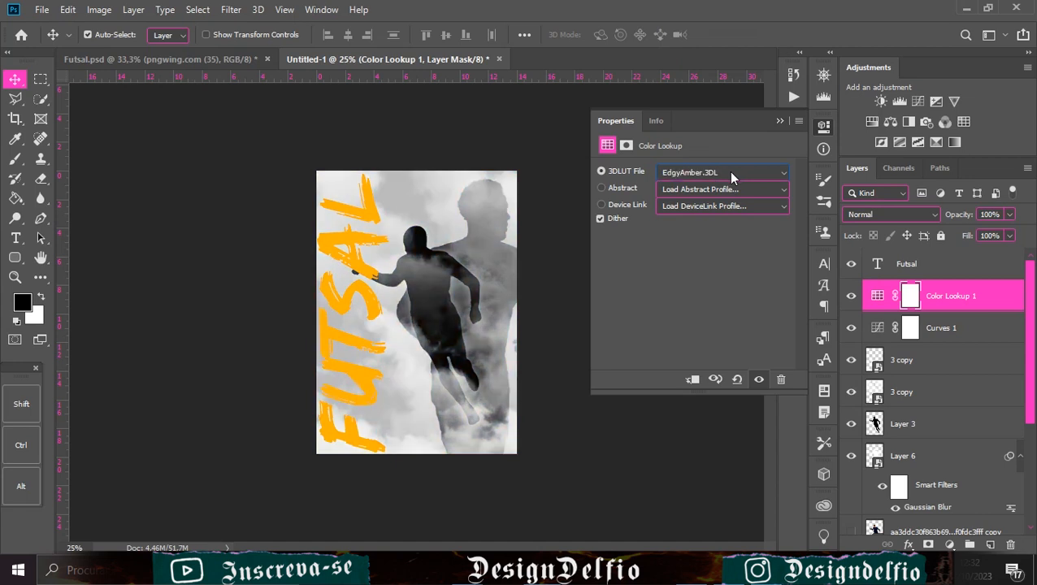
key("Down")
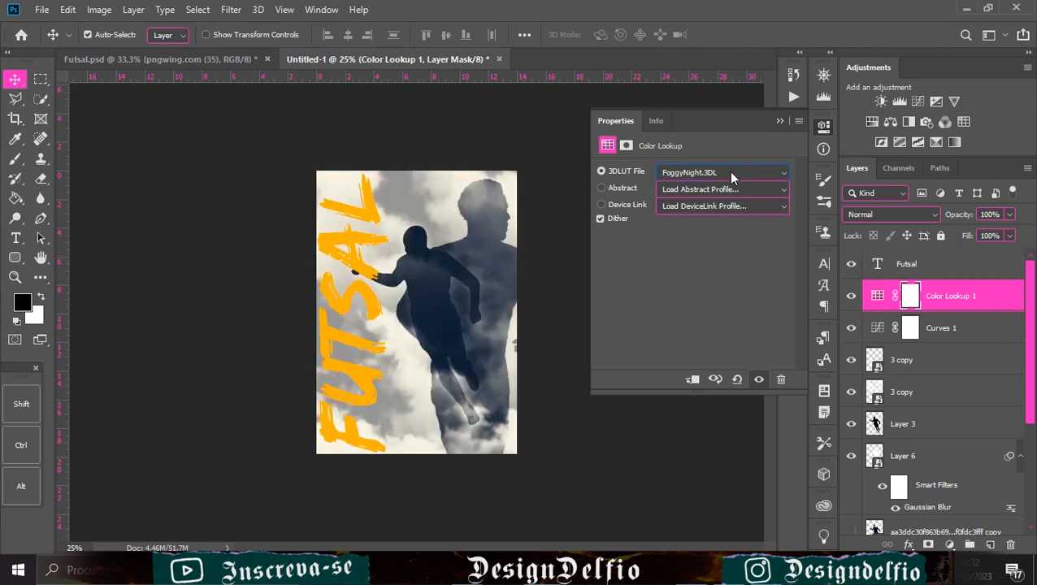
left_click(780, 121)
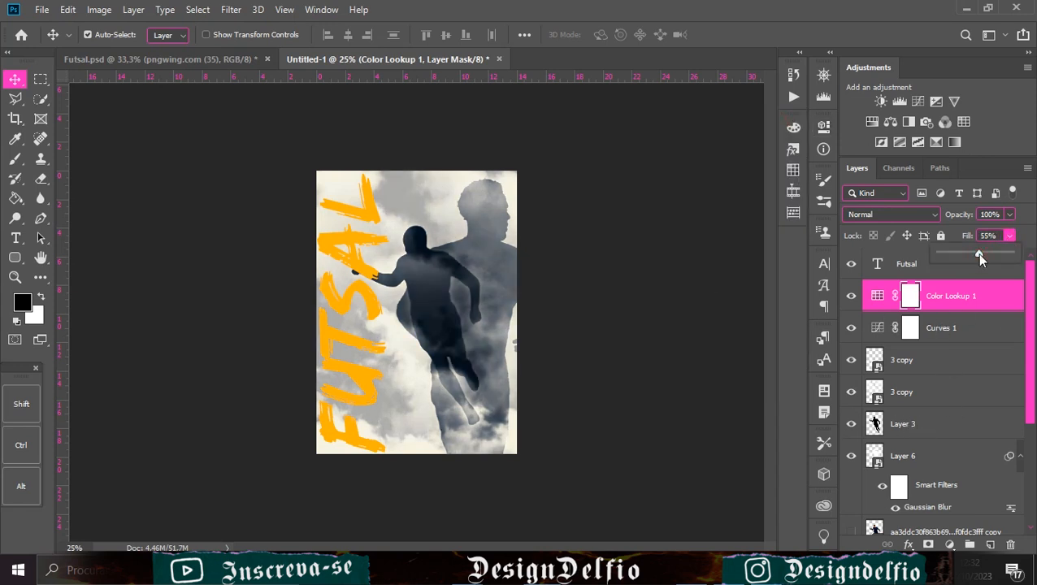
double_click(878, 299)
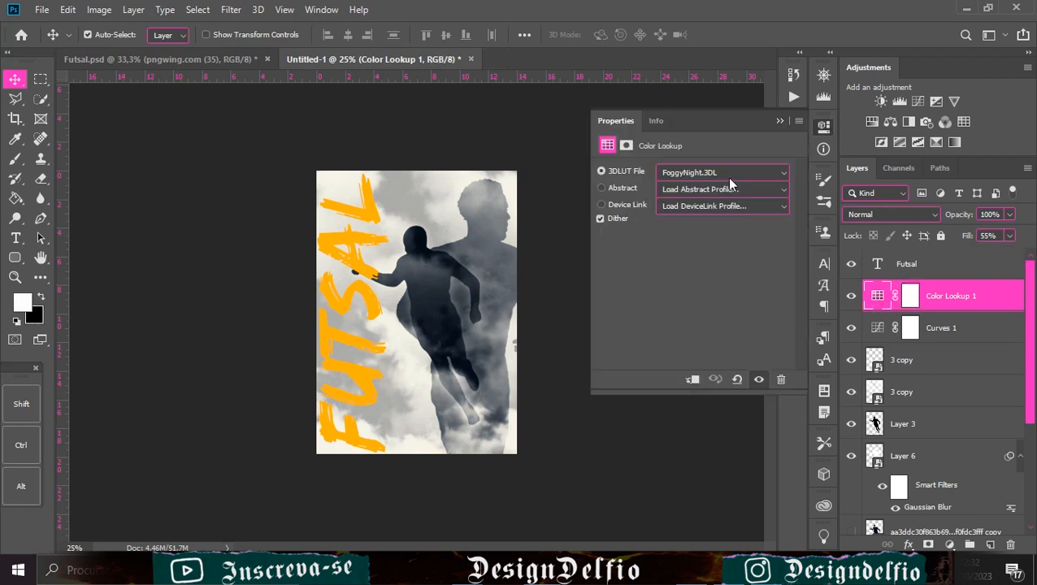
left_click(784, 172)
key("Escape")
left_click(796, 396)
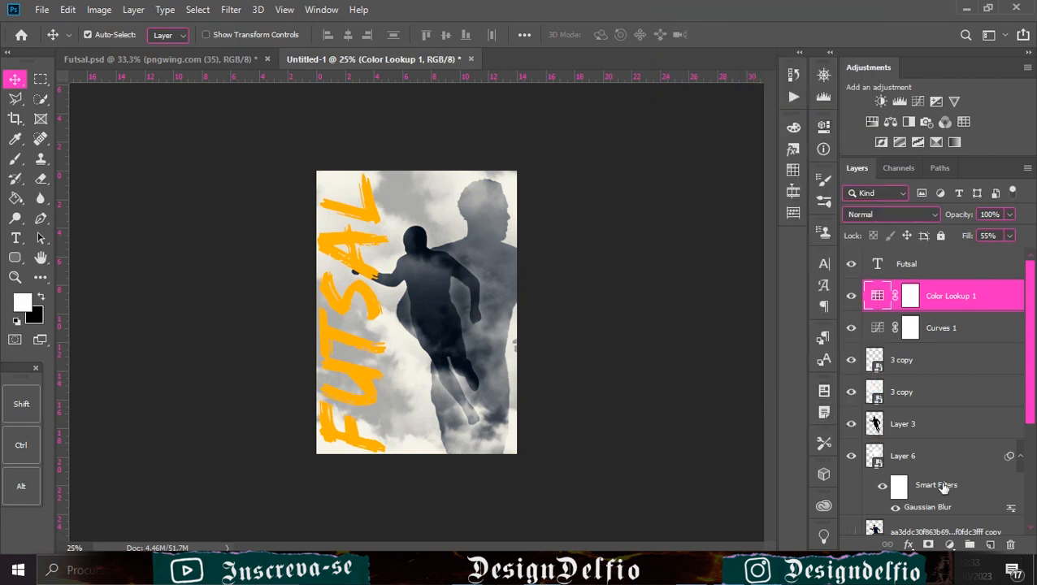
Step: Draw a circle about 172 px wide on a new layer below Layer 6, beside the running player's feet
scroll(927, 406, "down", 2)
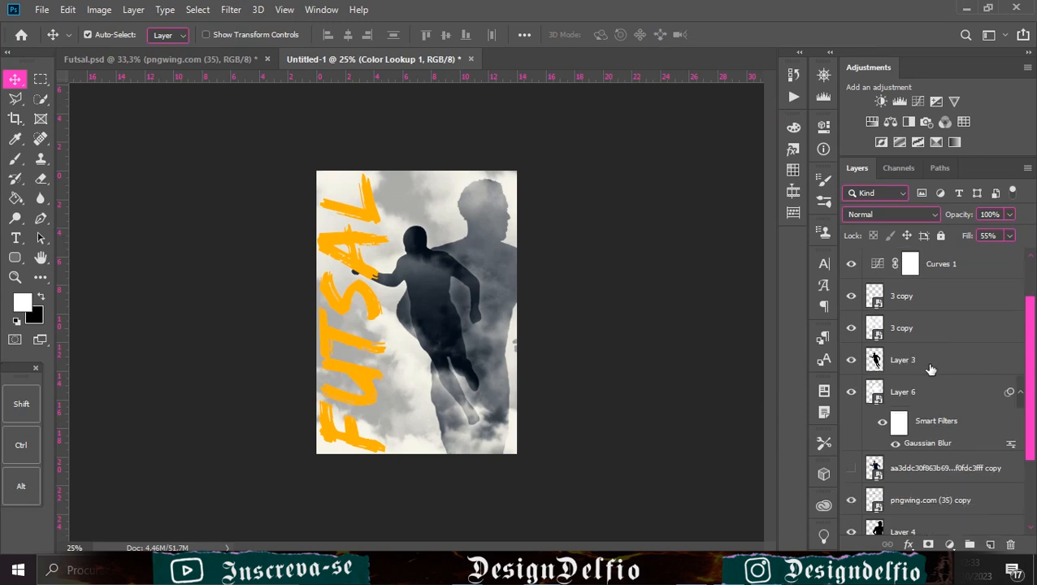
left_click(927, 480)
left_click(990, 544)
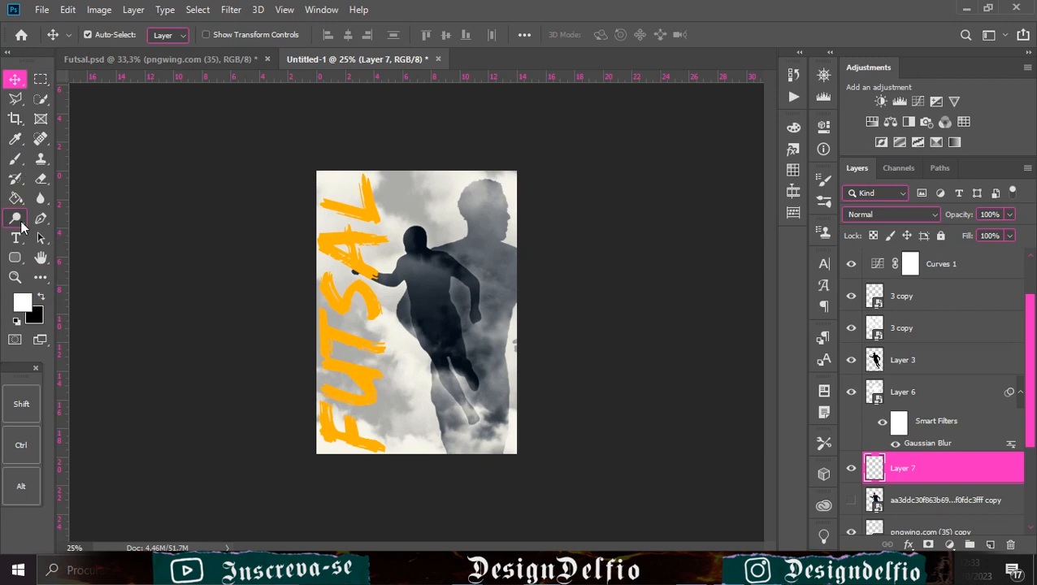
left_click_drag(15, 257, 71, 283)
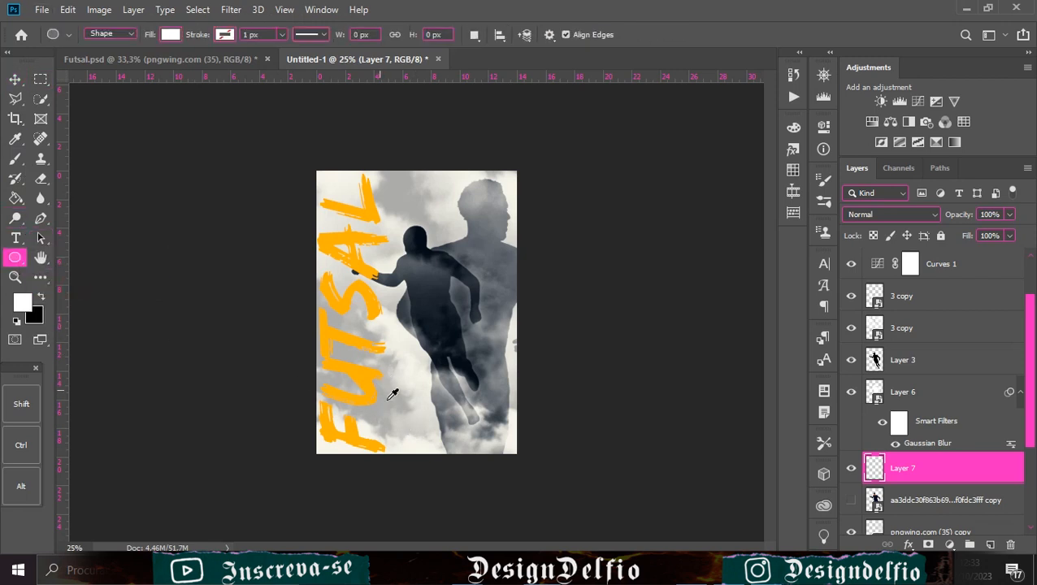
left_click_drag(390, 388, 423, 420)
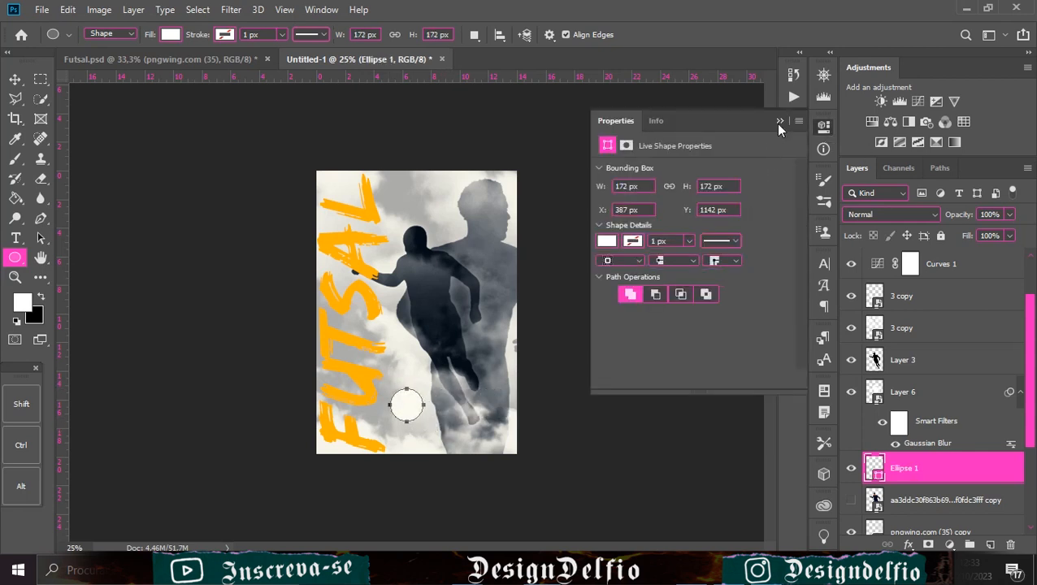
Step: Change the circle's fill colour to black
left_click(606, 241)
left_click(608, 322)
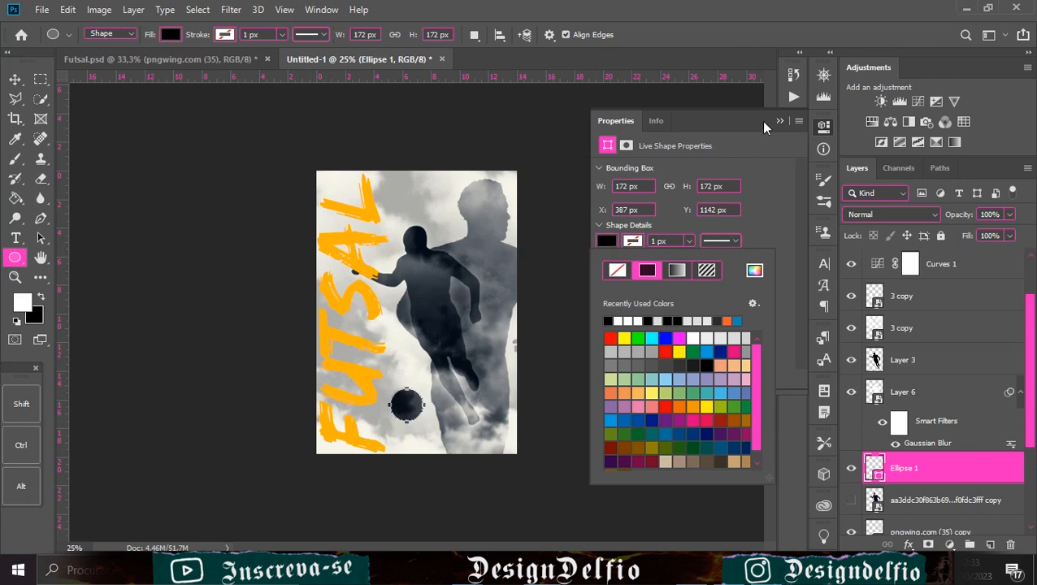
left_click(780, 120)
Step: Move the black circle slightly down and scale it to about 81%
key("v")
key("shift+Down")
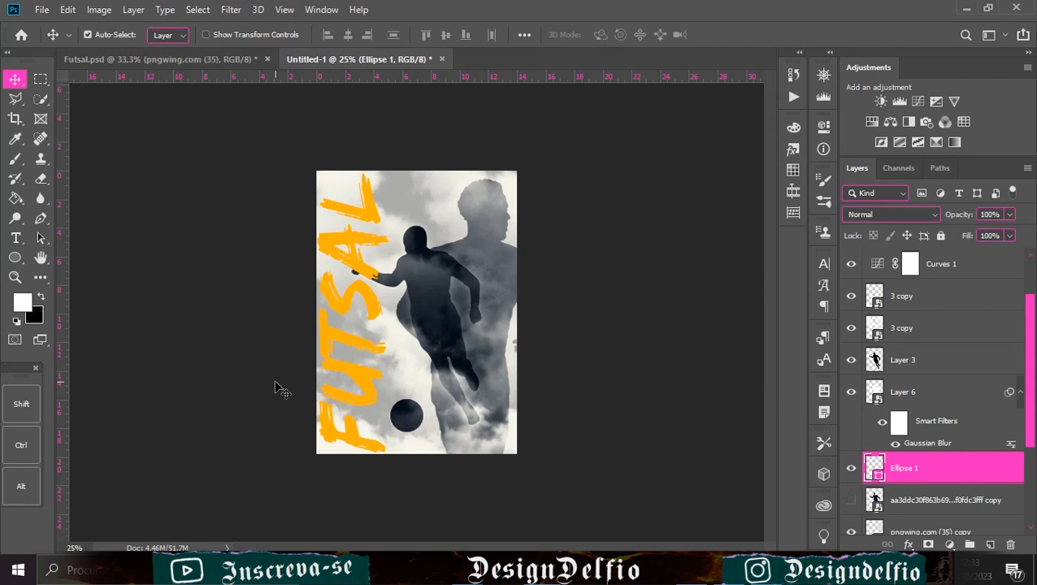
key("ctrl+t")
left_click_drag(423, 399, 418, 403)
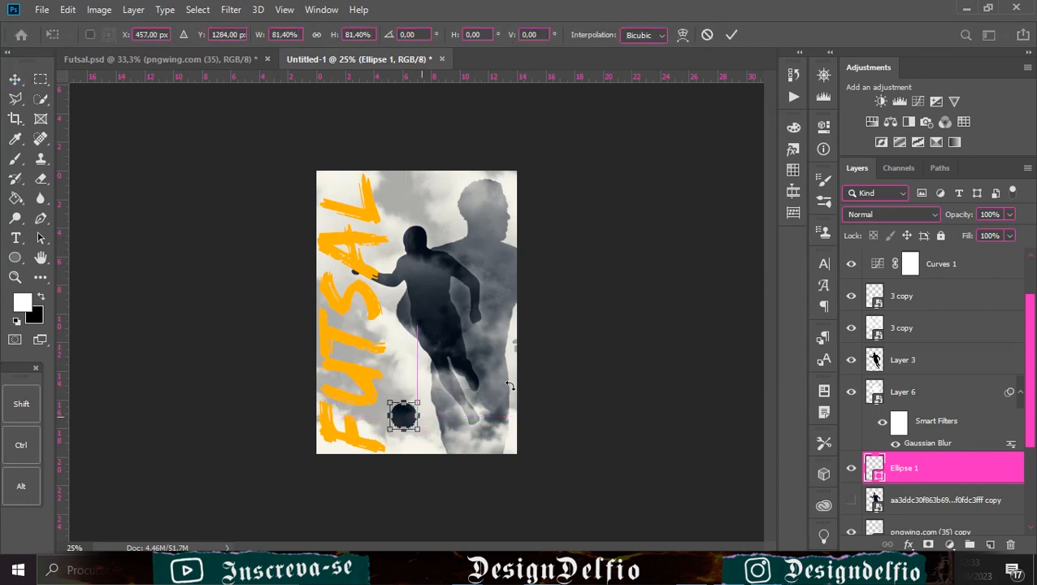
left_click(731, 35)
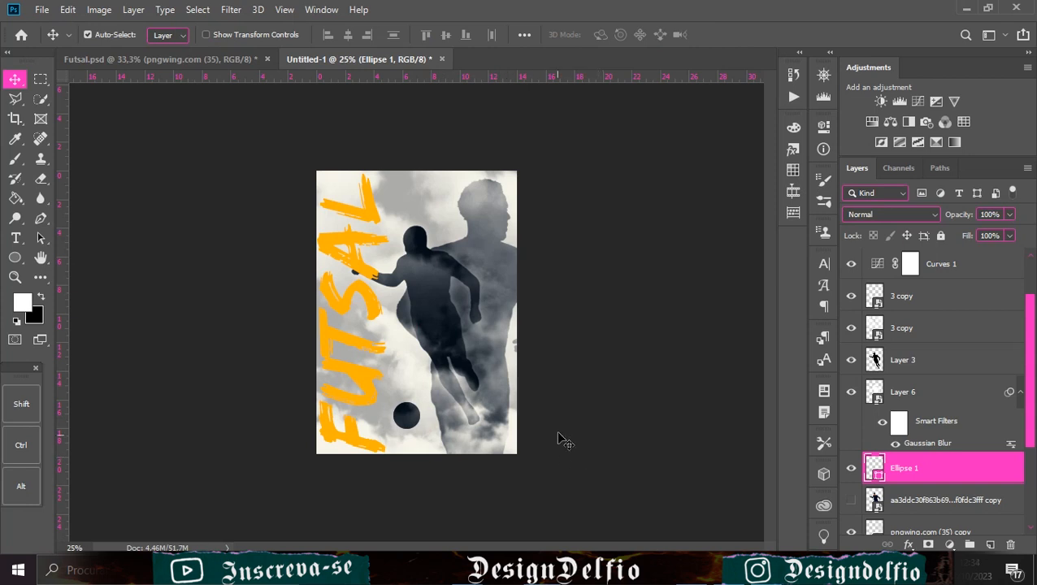
Step: Mask the Futsal text with the inverted Layer 3 silhouette so the runner's hand shows in front of the title
scroll(885, 370, "up", 2)
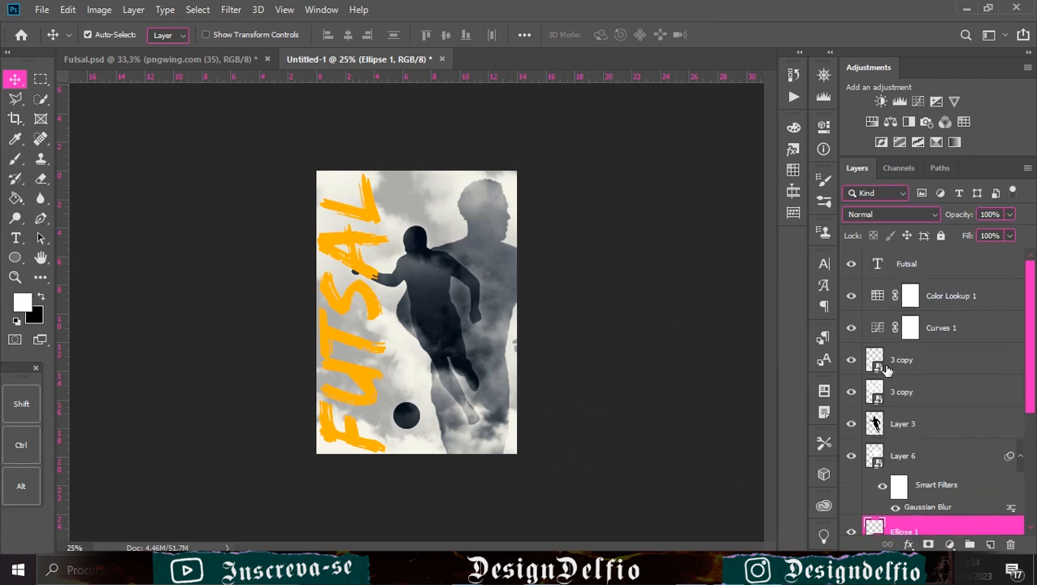
left_click(962, 277)
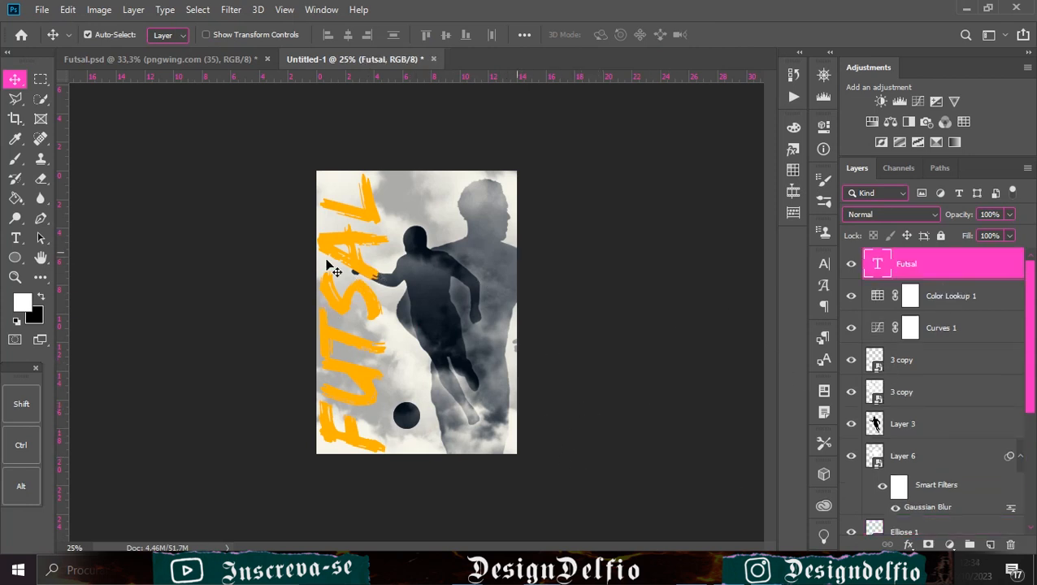
scroll(876, 383, "down", 1)
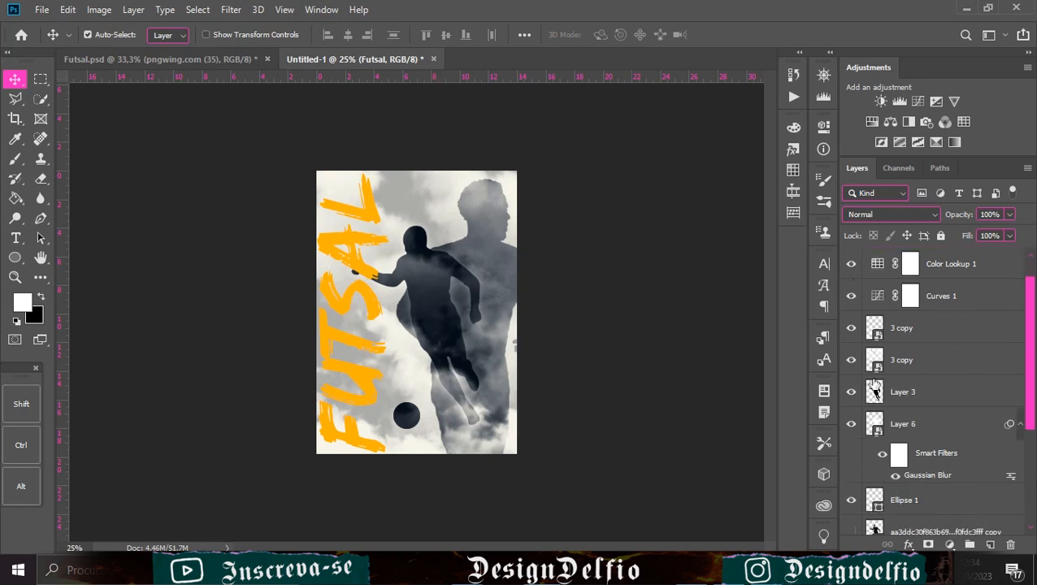
left_click(874, 392, "ctrl")
scroll(875, 392, "up", 1)
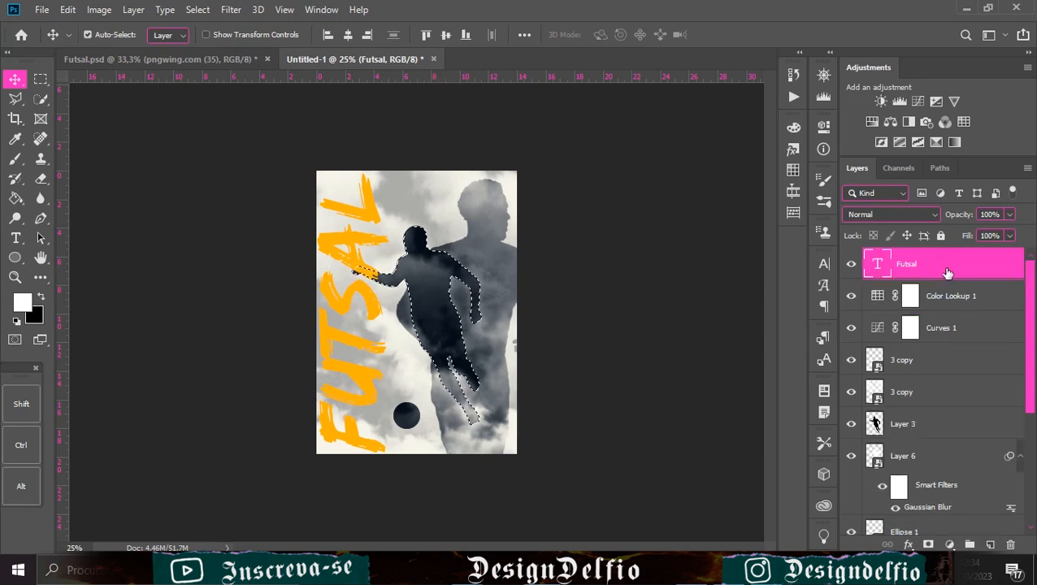
left_click(927, 545)
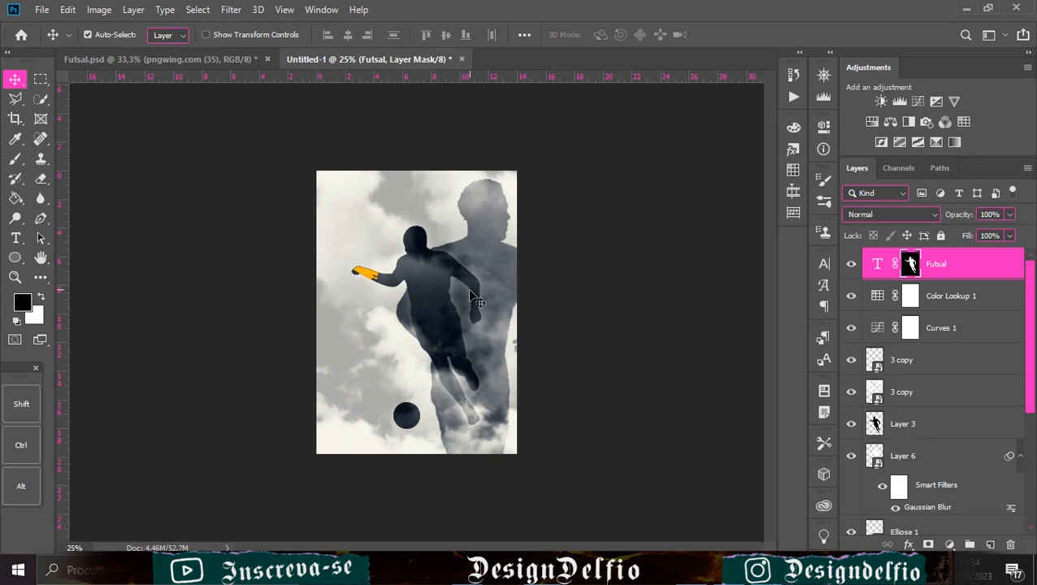
key("ctrl+i")
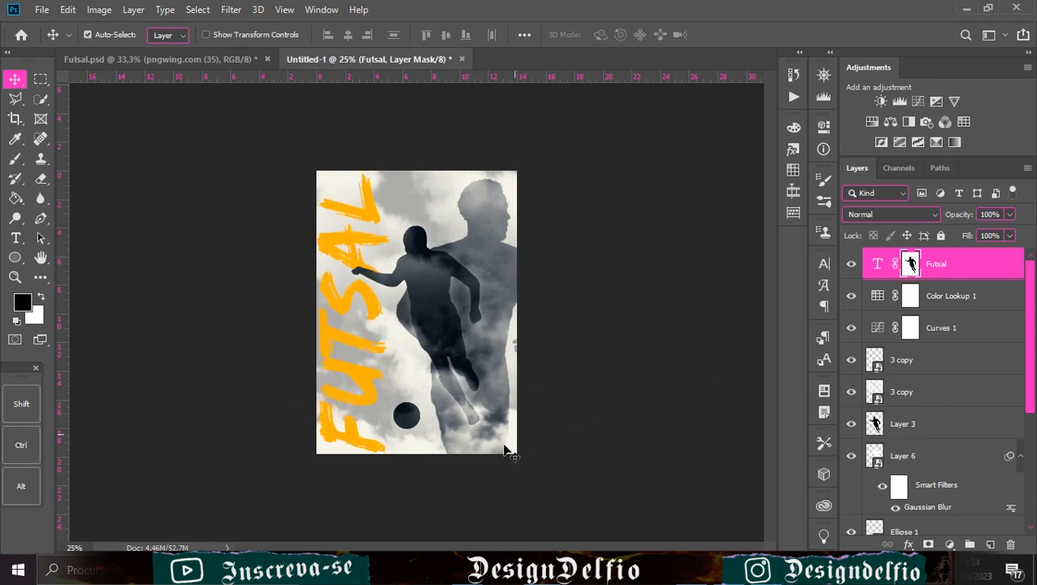
Step: Add the text "2ª jornada" on a new top layer near the running player's legs
left_click(989, 545)
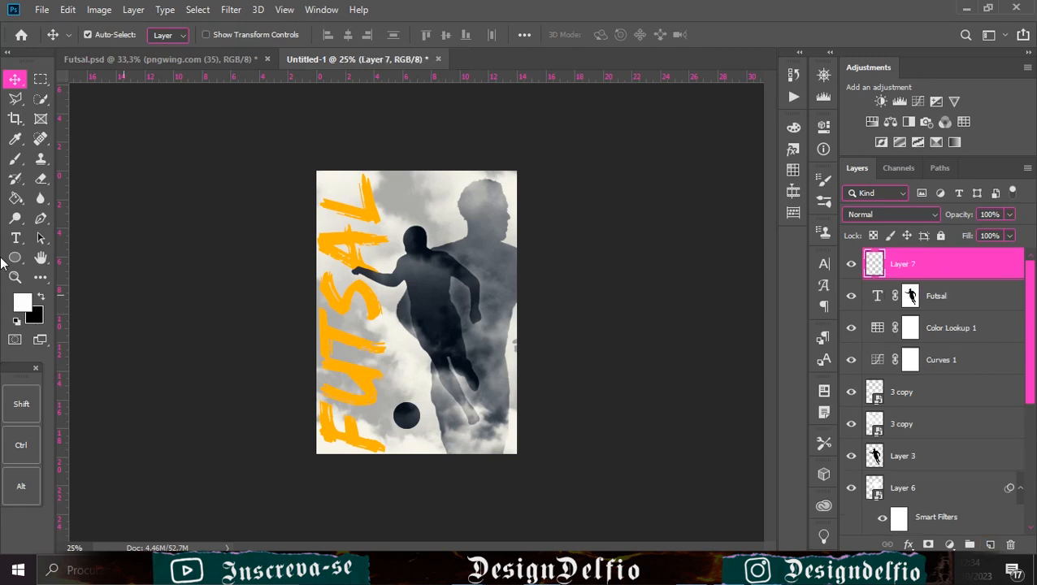
left_click(16, 237)
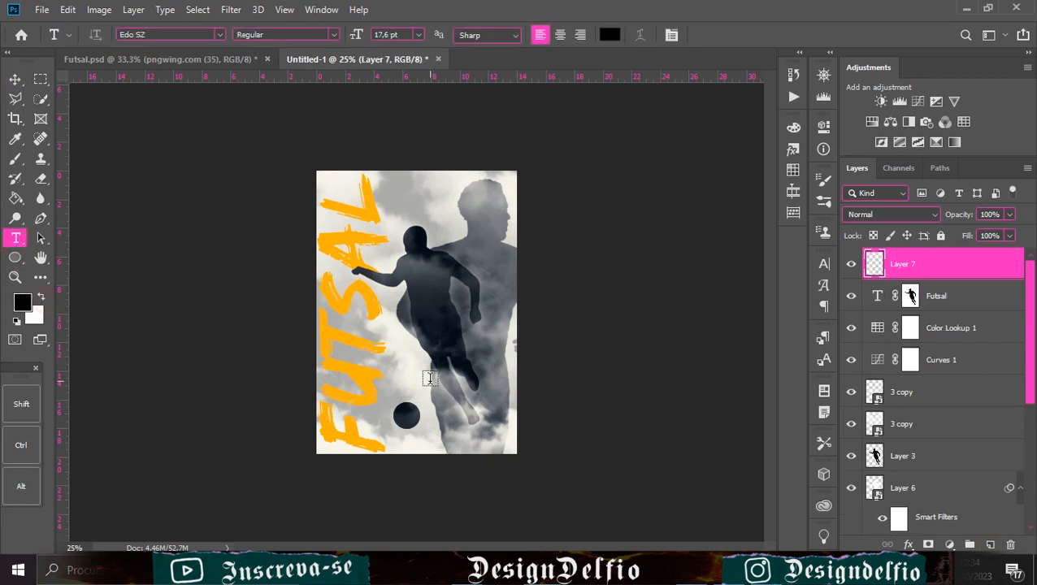
left_click(430, 378)
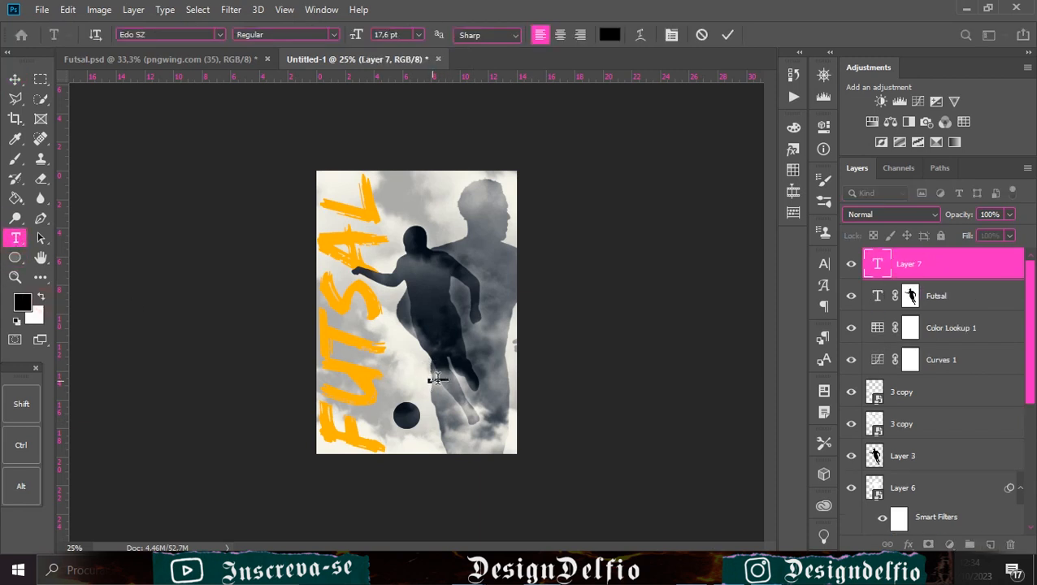
left_click(727, 34)
Step: Set the "2ª jornada" text's font to Signatrue
left_click(823, 264)
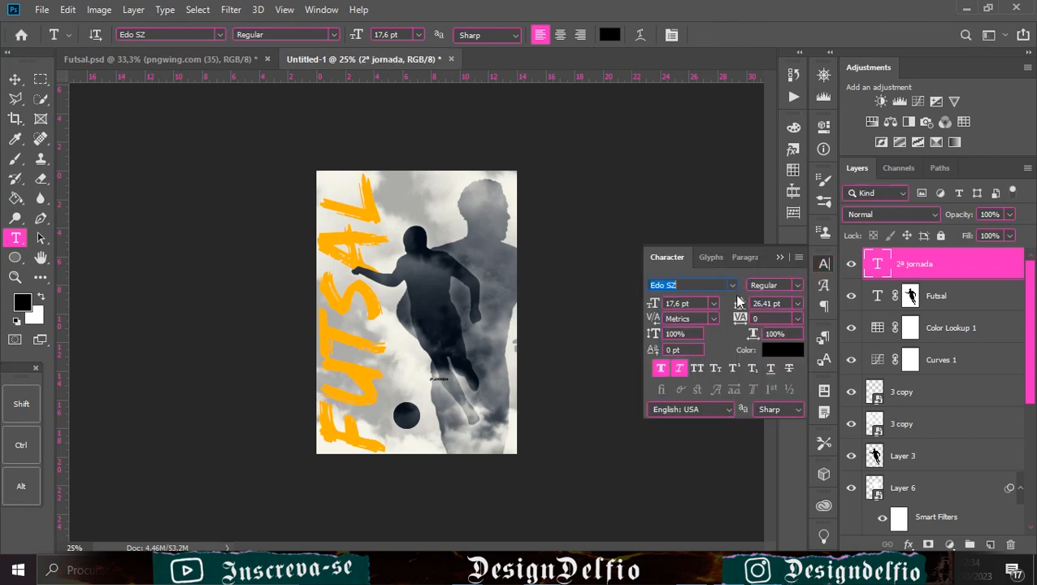
left_click(732, 285)
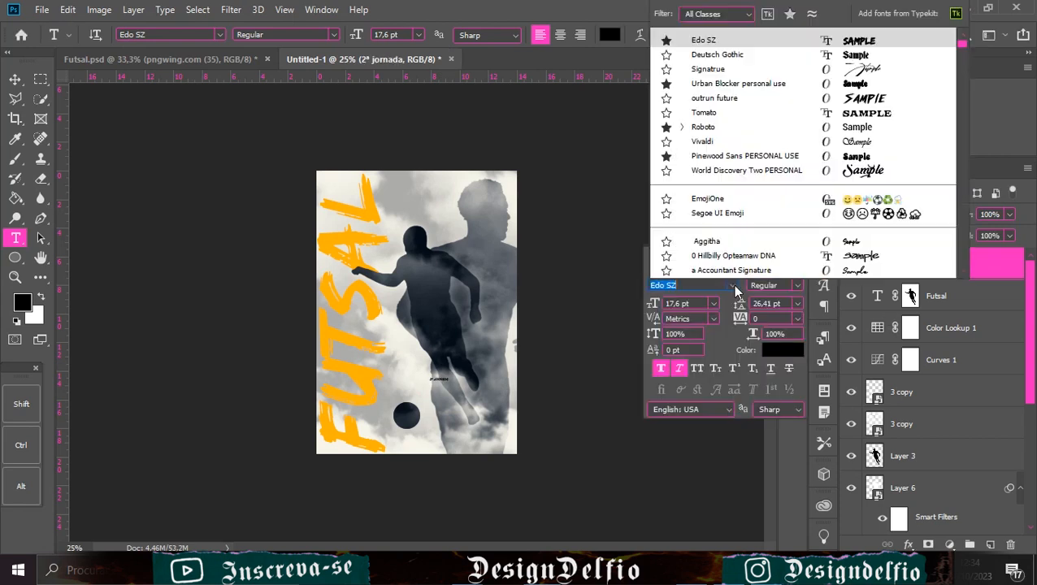
left_click(866, 70)
Step: Enlarge the "2ª jornada" text to about 584% and rotate it to -90° beside the FUTSAL title
key("v")
key("ctrl+t")
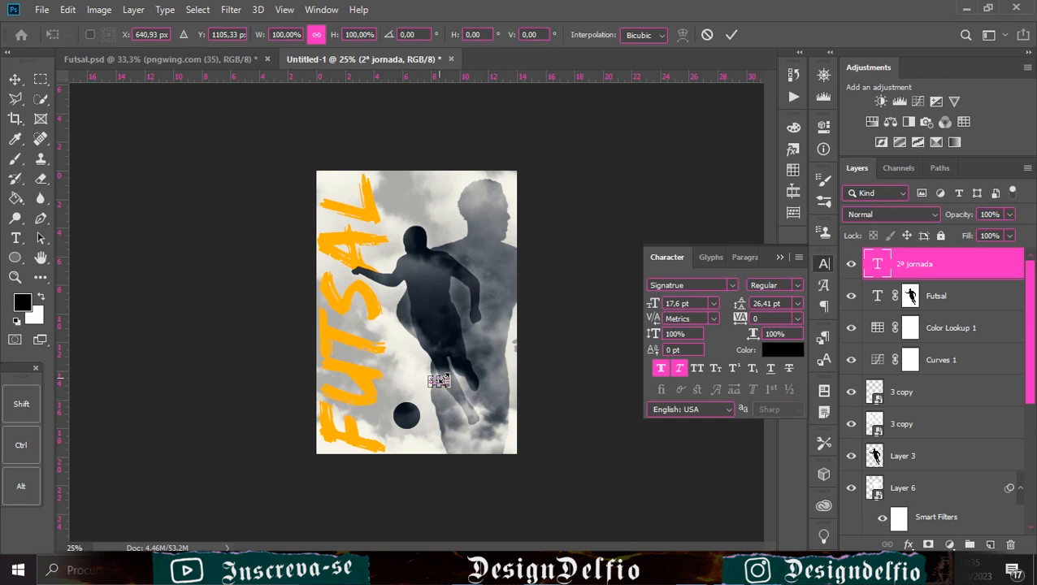
left_click_drag(431, 359, 410, 382)
left_click_drag(408, 341, 355, 371)
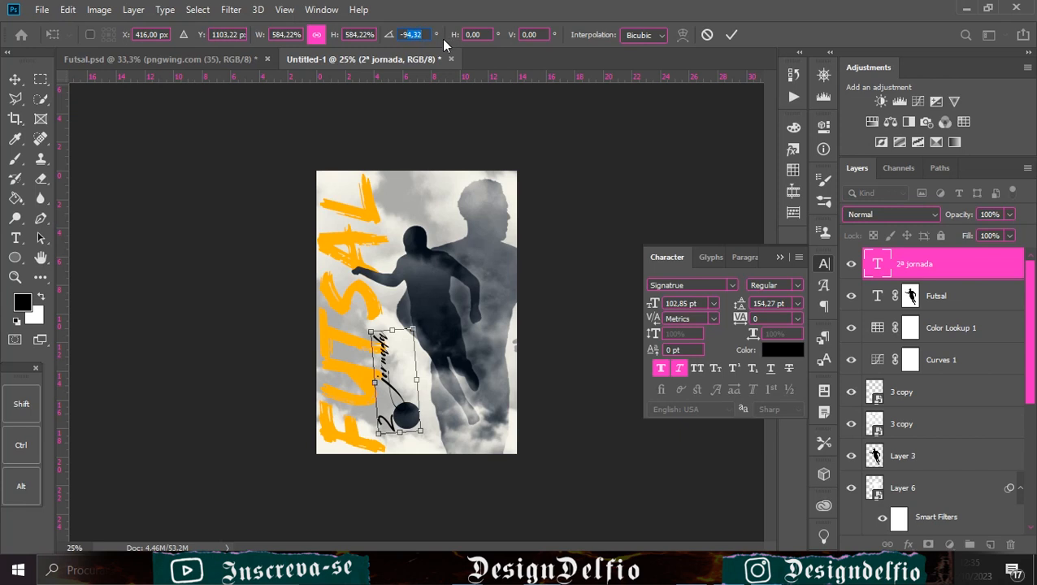
type("-90")
key("Return")
left_click(732, 35)
Step: Enlarge the vertical "2ª jornada" text to about 152 pt and place it over the FUTSAL letters
left_click_drag(398, 404, 388, 350)
key("ctrl+t")
left_click_drag(354, 299, 366, 364)
left_click(729, 33)
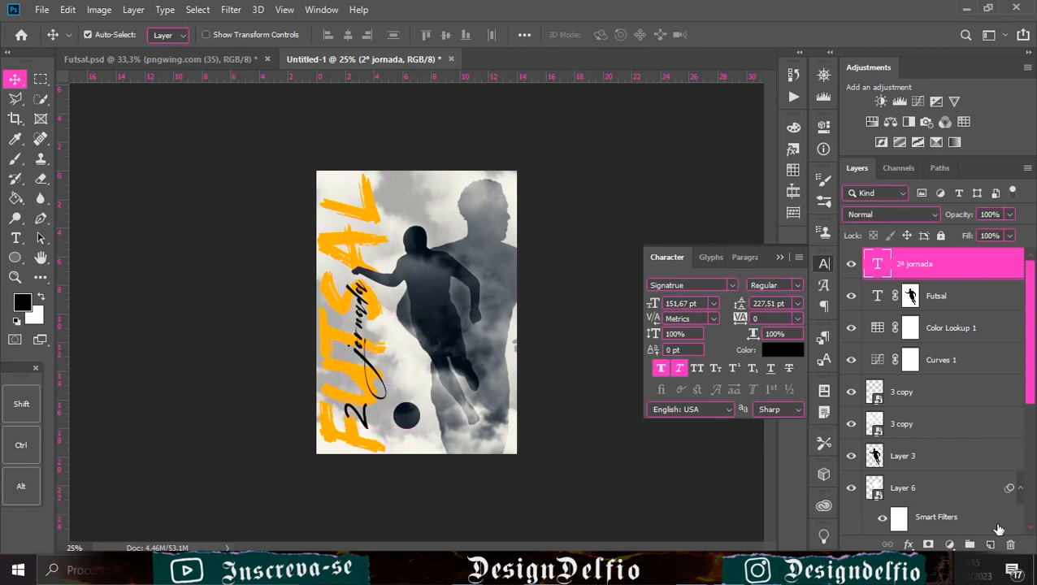
Step: Add the text "2ª jornada do torneio de Futsal da Cidade de Inhambane." on a new top layer near the poster's lower edge, in Roboto
left_click(990, 545)
left_click(16, 237)
left_click(414, 439)
key("ctrl+v")
left_click(731, 285)
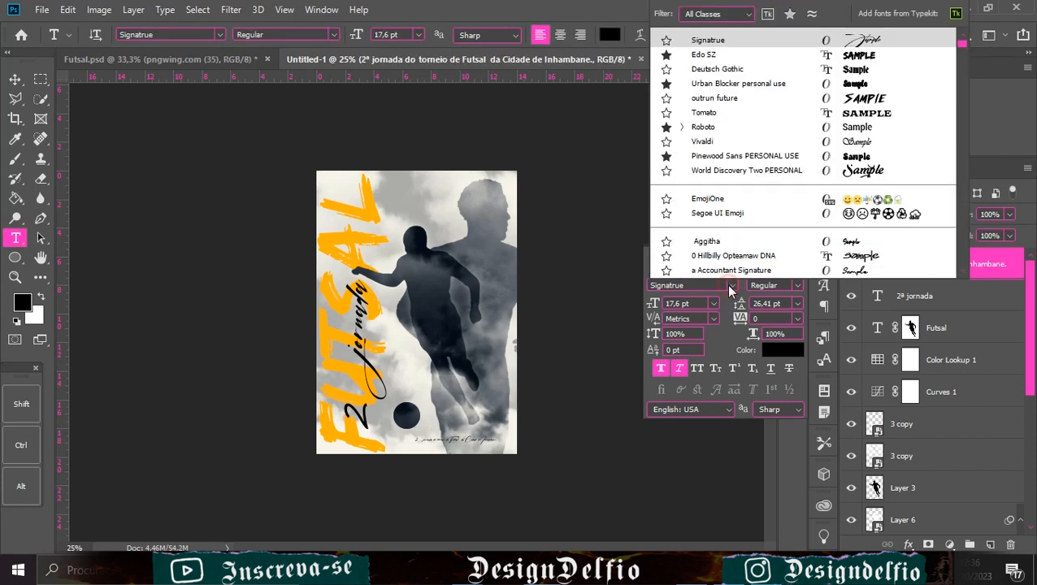
left_click(718, 128)
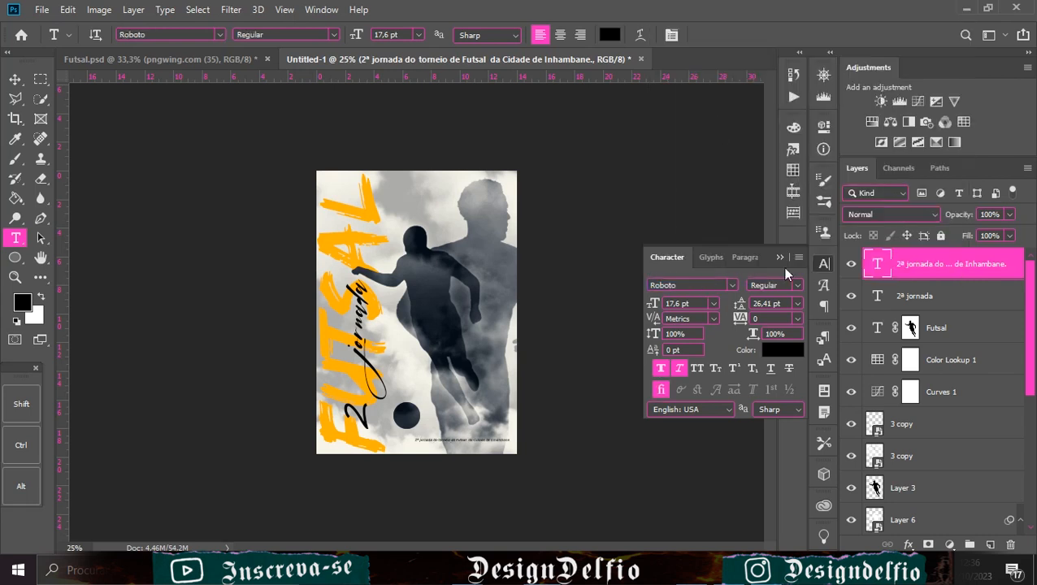
Step: Break the tournament sentence onto a second line before "Cidade de Inhambane." and shift the text block sideways
left_click(263, 282)
key("ctrl+plus")
scroll(307, 85, "down", 10)
scroll(307, 84, "right", 5)
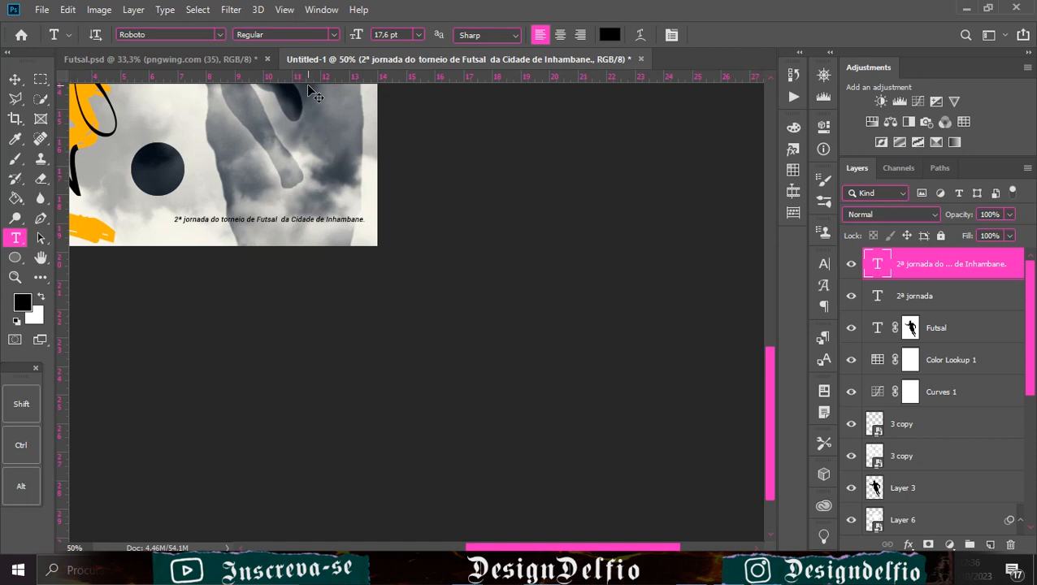
scroll(307, 84, "up", 1)
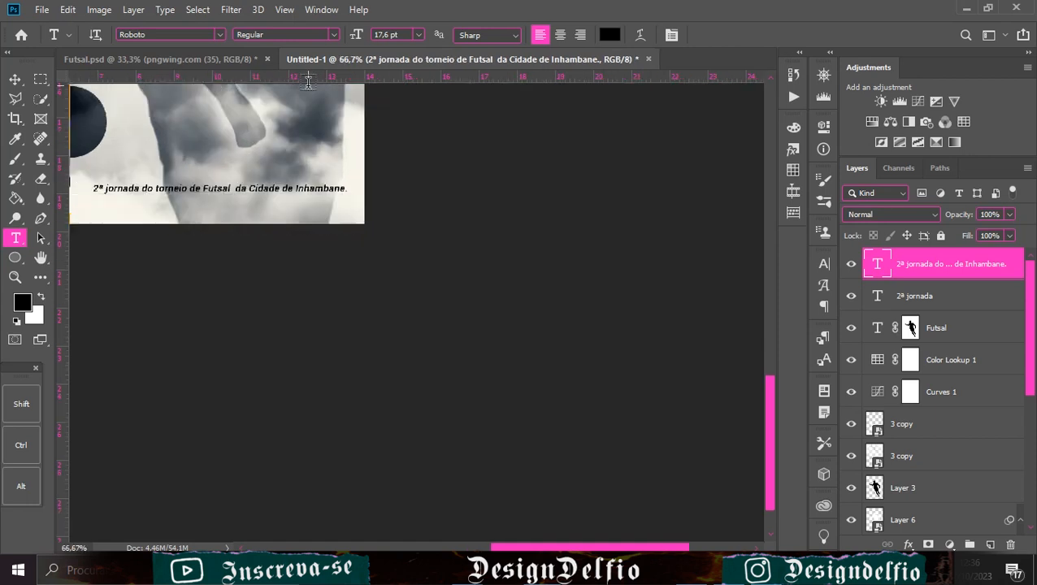
left_click(251, 230)
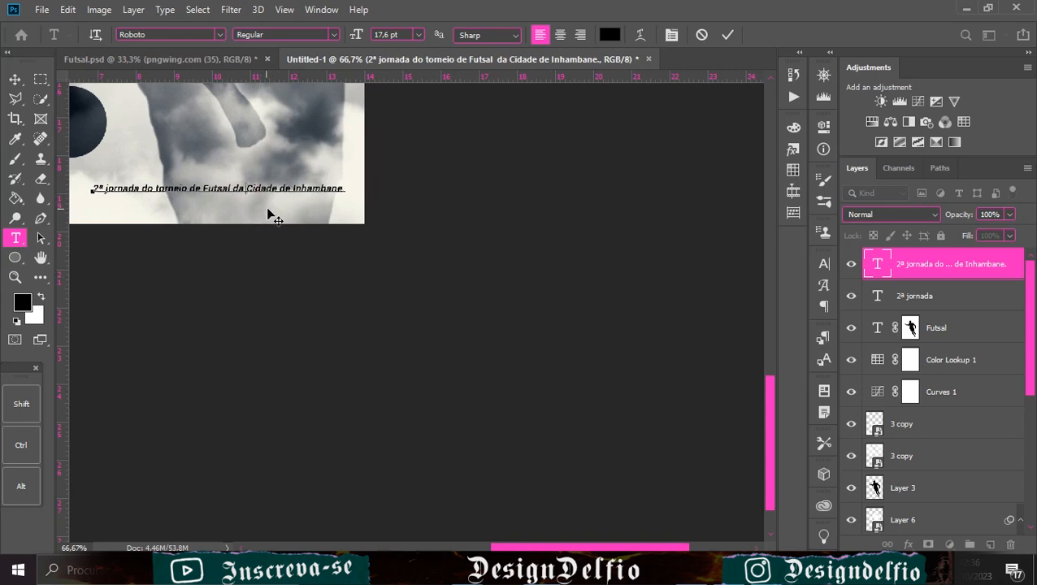
left_click(14, 80)
left_click_drag(166, 207, 219, 206)
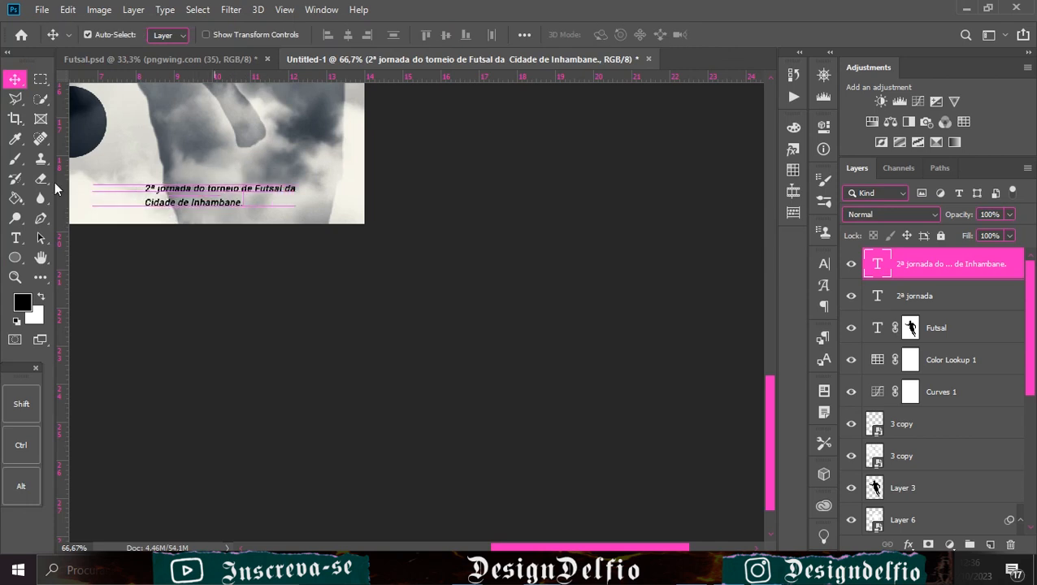
Step: Centre-align the two-line tournament text and keep Roboto as its font after previewing alternatives
left_click(15, 243)
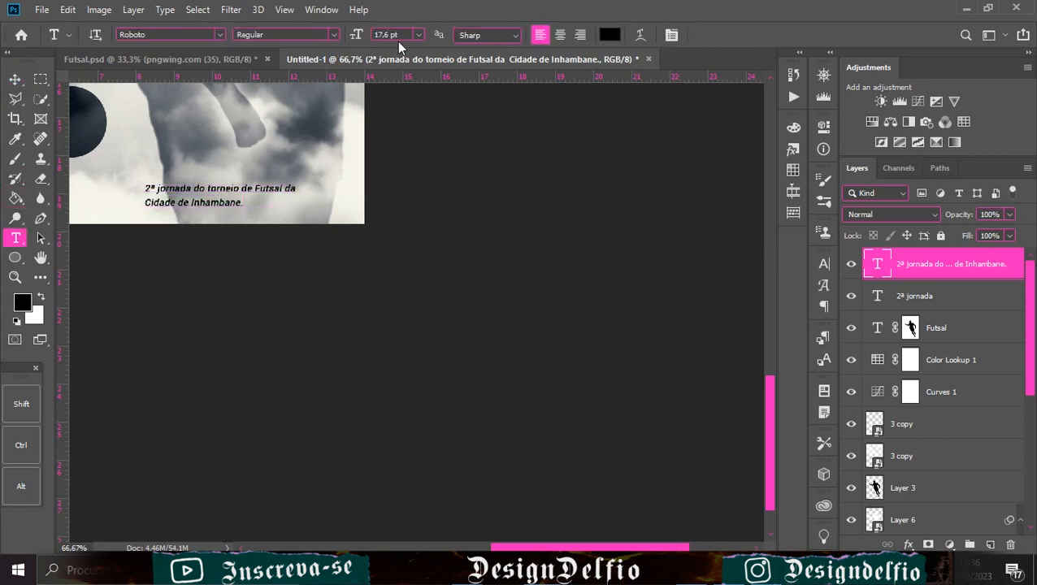
left_click(14, 80)
left_click(826, 268)
left_click(732, 285)
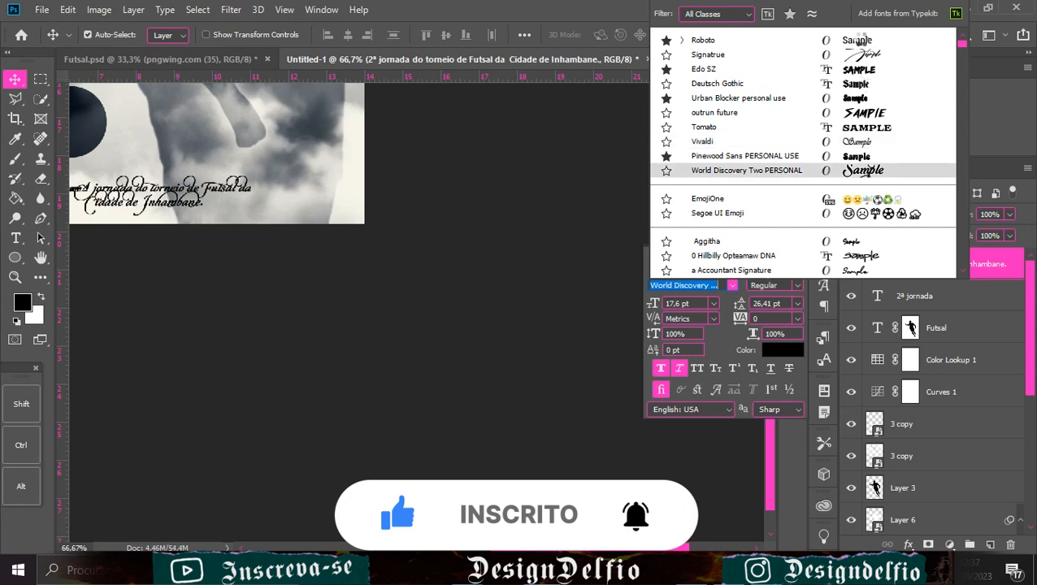
left_click(863, 43)
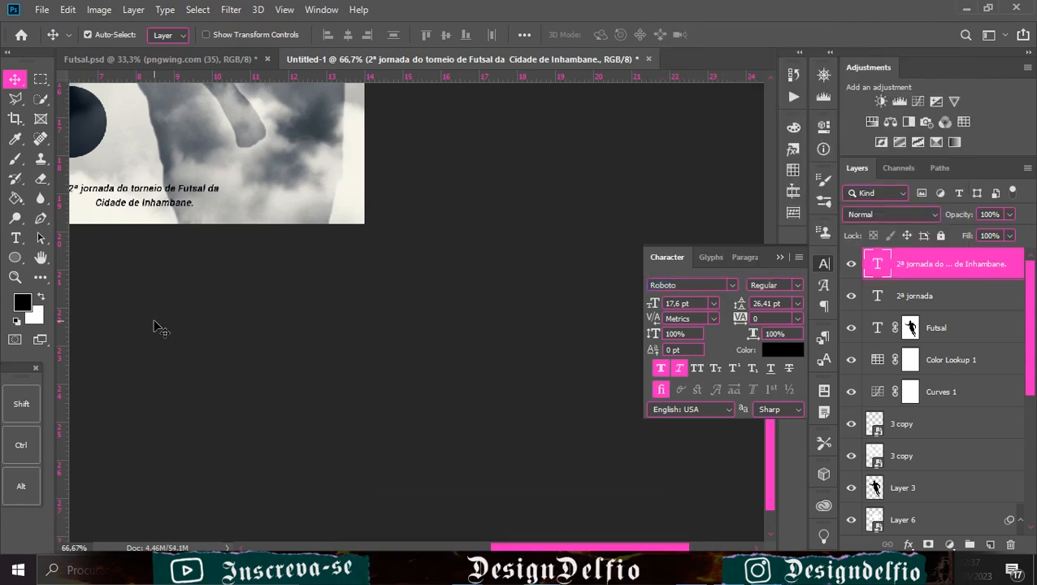
Step: Enlarge the two-line tournament text to about 198.5% and centre it along the poster's upper edge
key("ctrl+minus")
key("ctrl+t")
left_click_drag(440, 480, 429, 437)
left_click_drag(443, 475, 439, 114)
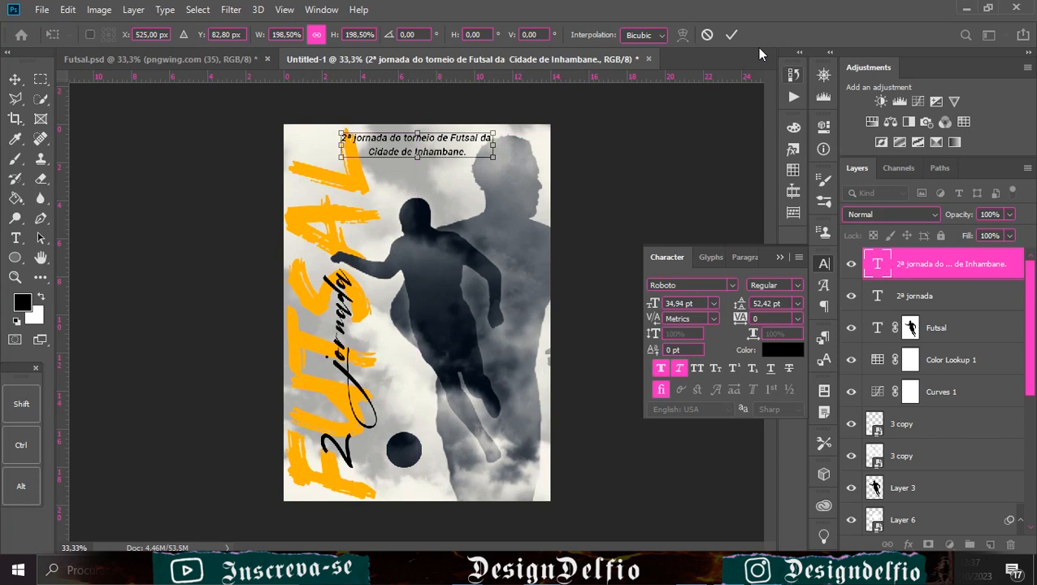
left_click(731, 34)
Step: Set the tournament text to the Black style without faux italic and with a tracking of 25
left_click(796, 285)
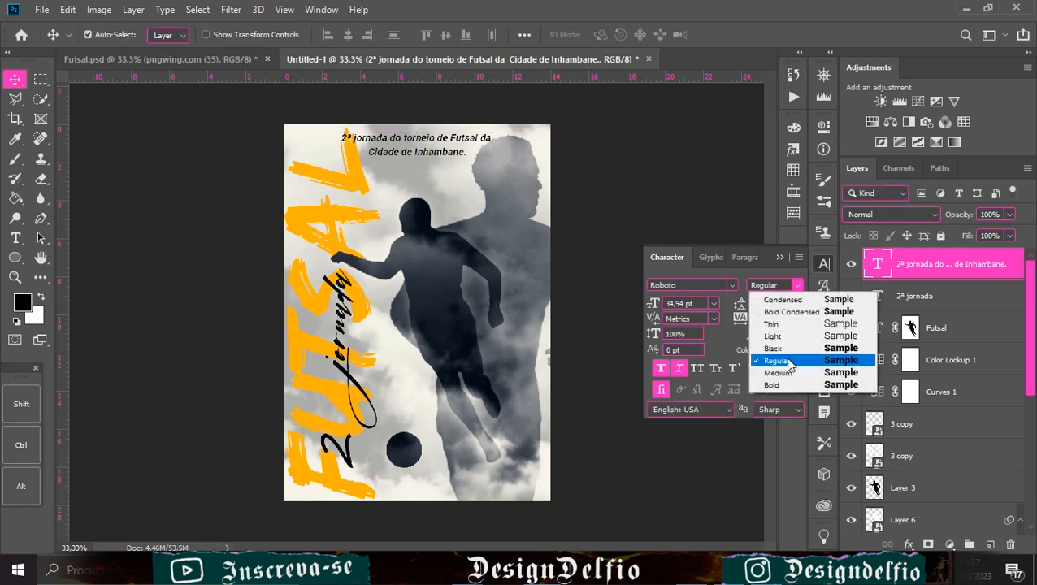
left_click(776, 349)
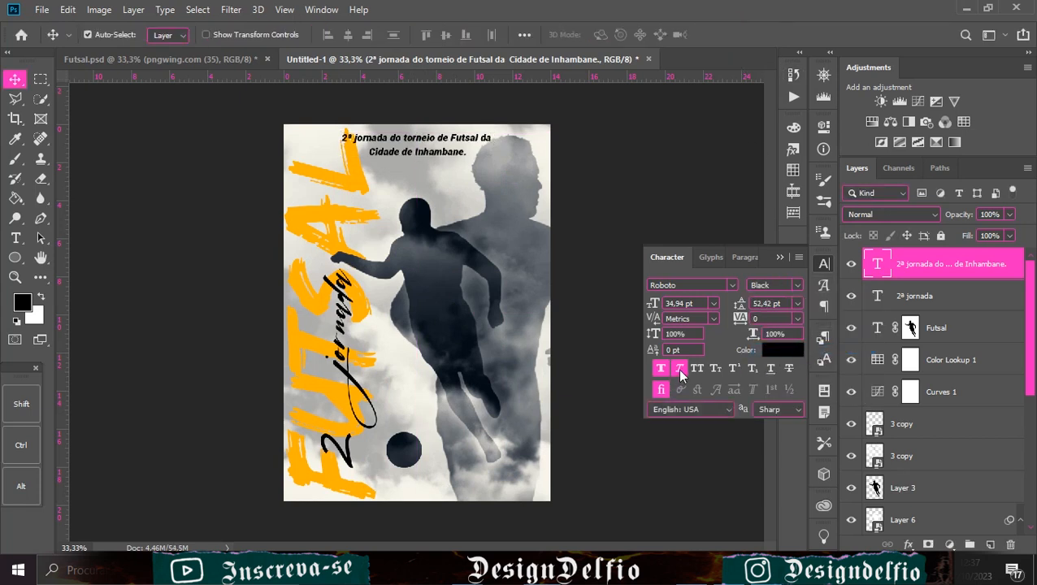
left_click(681, 368)
left_click(797, 318)
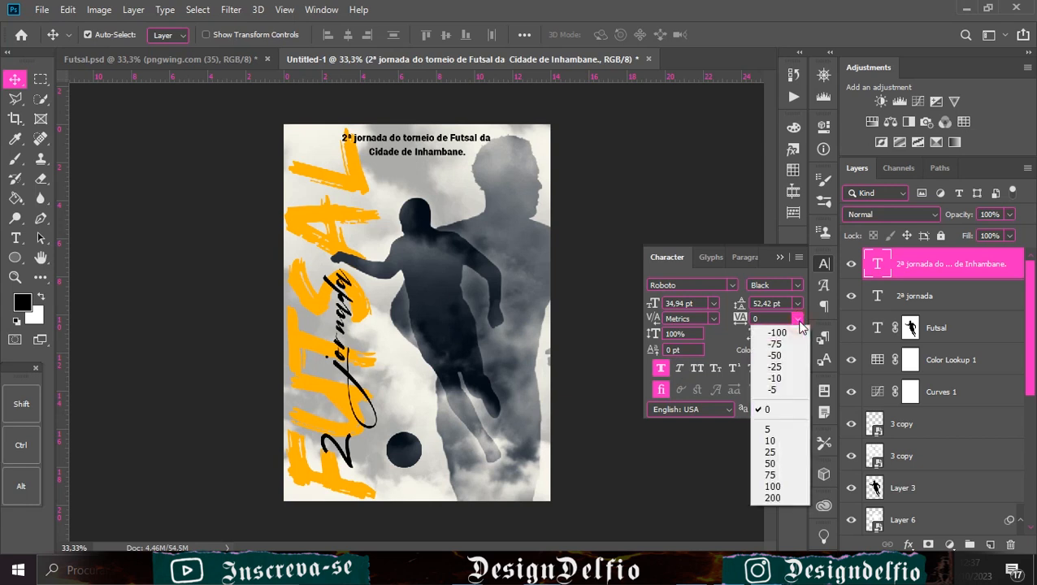
left_click(783, 460)
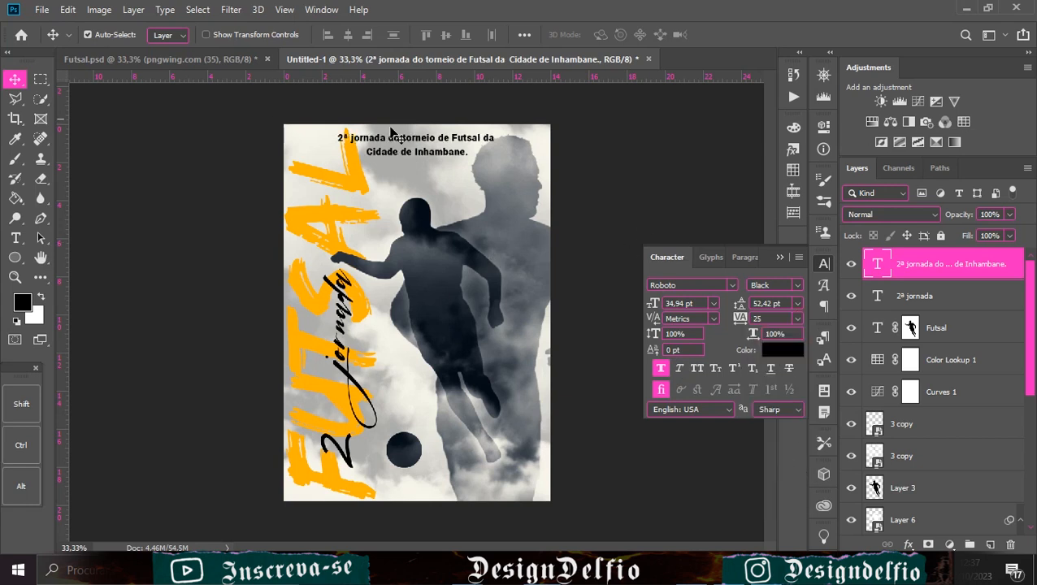
left_click(733, 286)
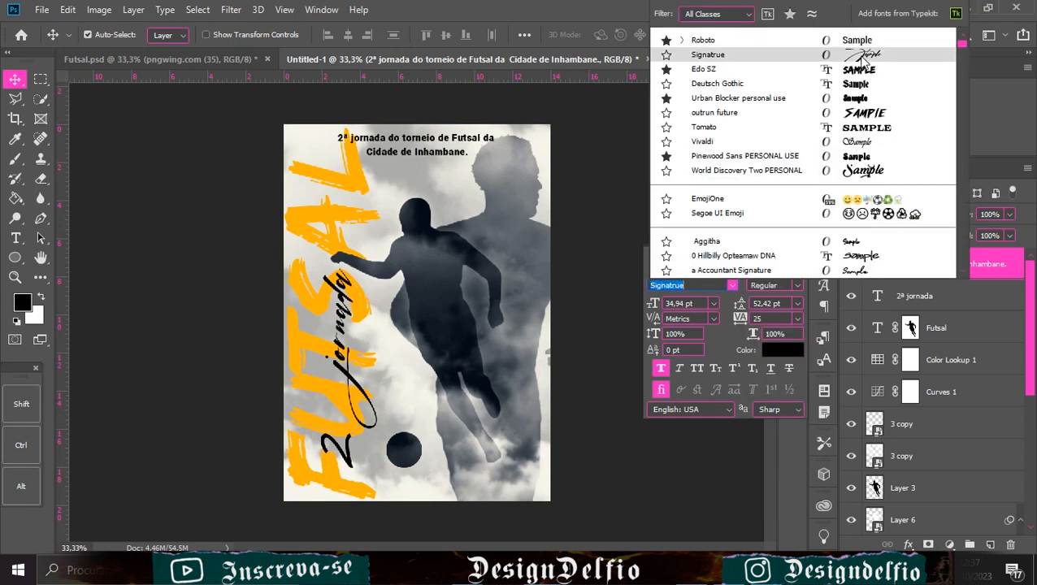
left_click(725, 296)
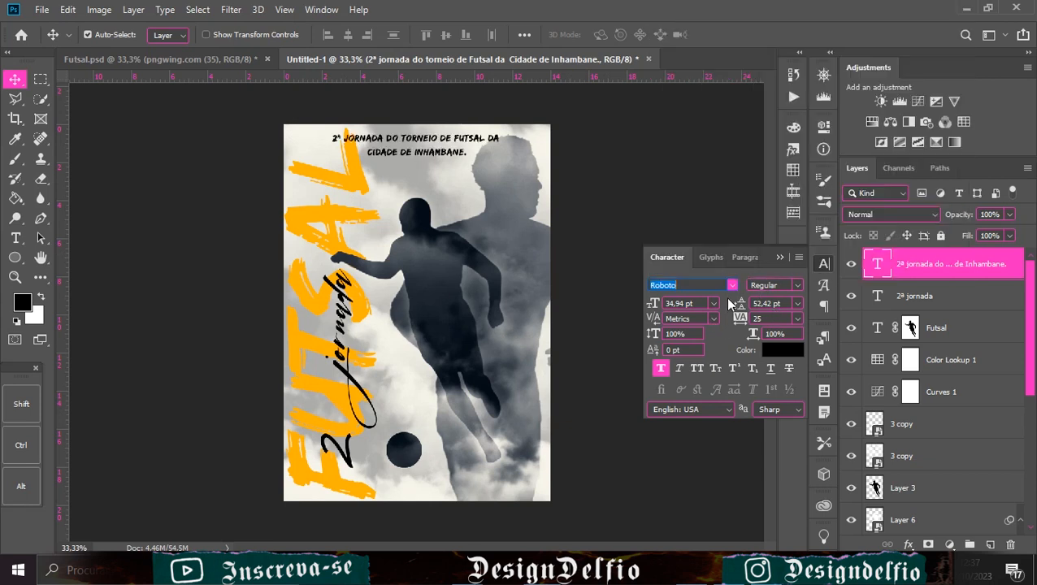
left_click(781, 258)
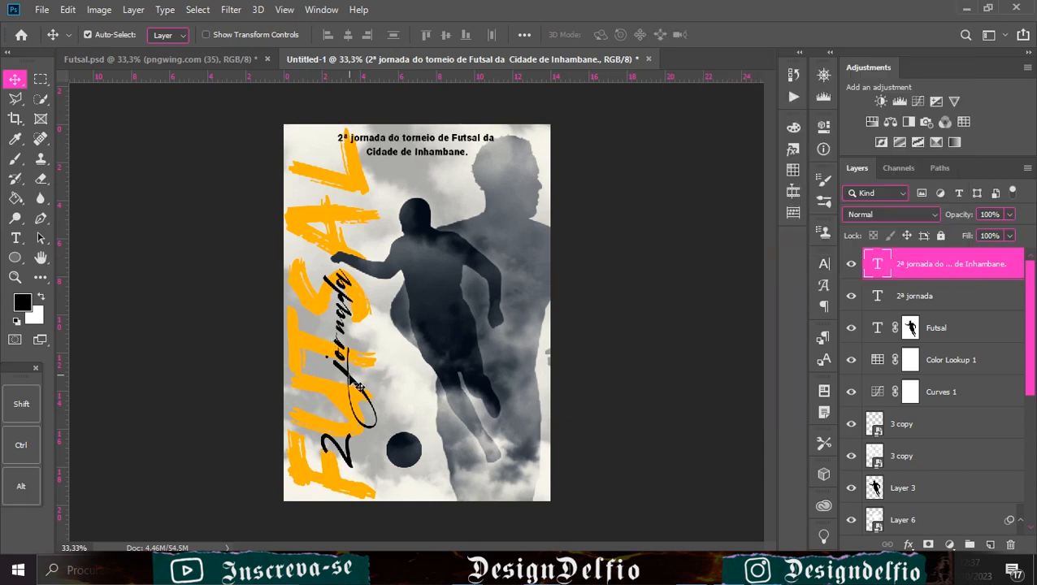
Step: Set the vertical "2ª jornada" text's font to Dantina and mark that font as a favourite
left_click(360, 389)
left_click(830, 261)
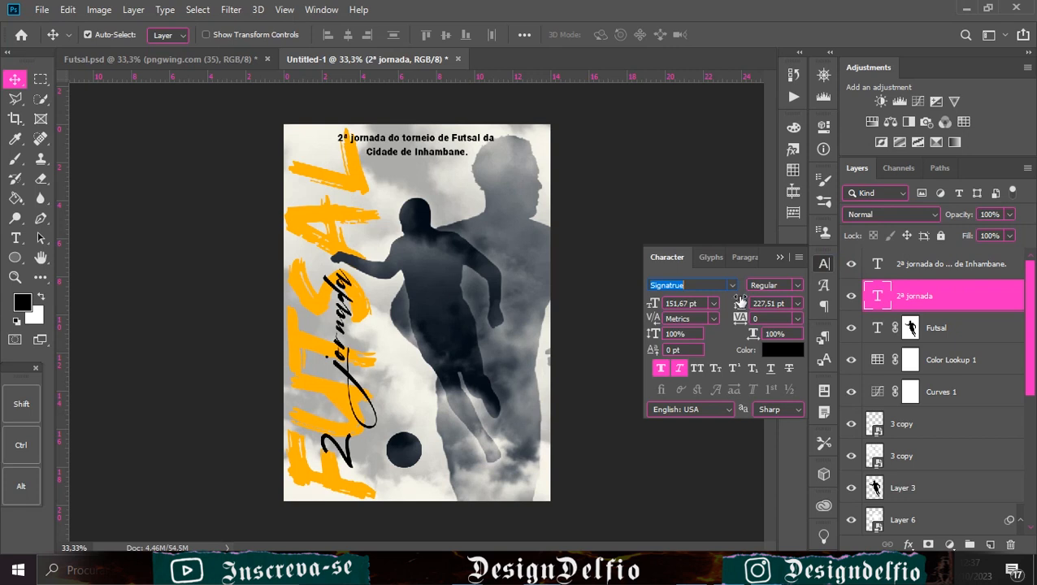
left_click(735, 286)
key("Up")
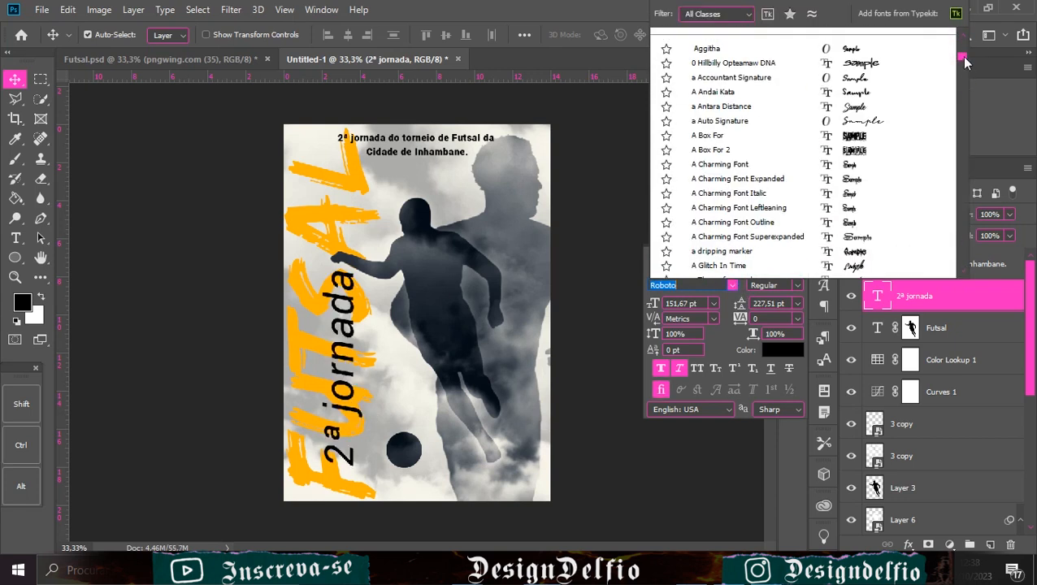
left_click_drag(961, 63, 967, 106)
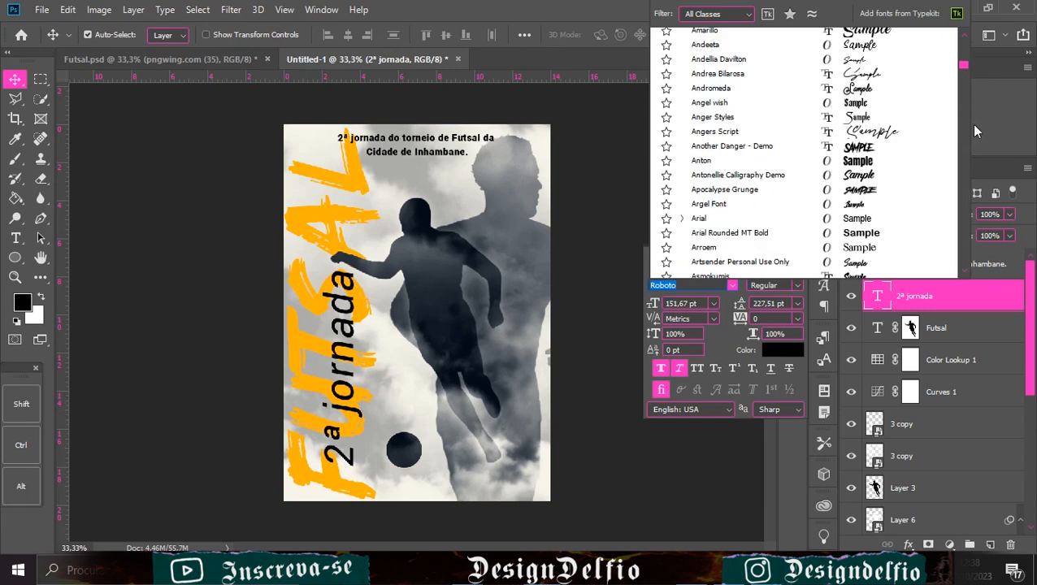
mouse_move(963, 70)
left_mouse_down()
mouse_move(966, 146)
mouse_move(967, 113)
left_mouse_up()
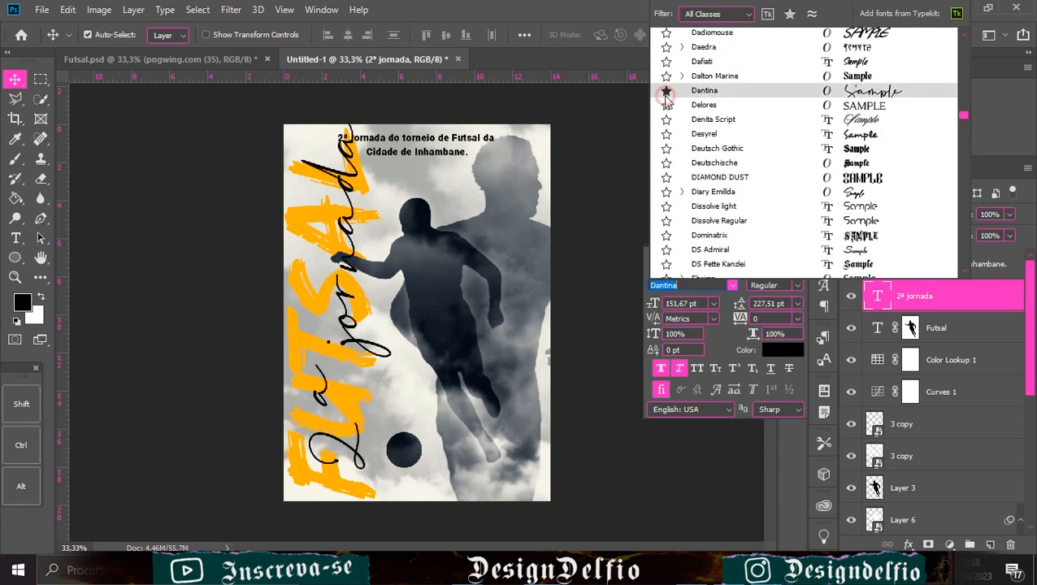
left_click(716, 94)
left_click(779, 257)
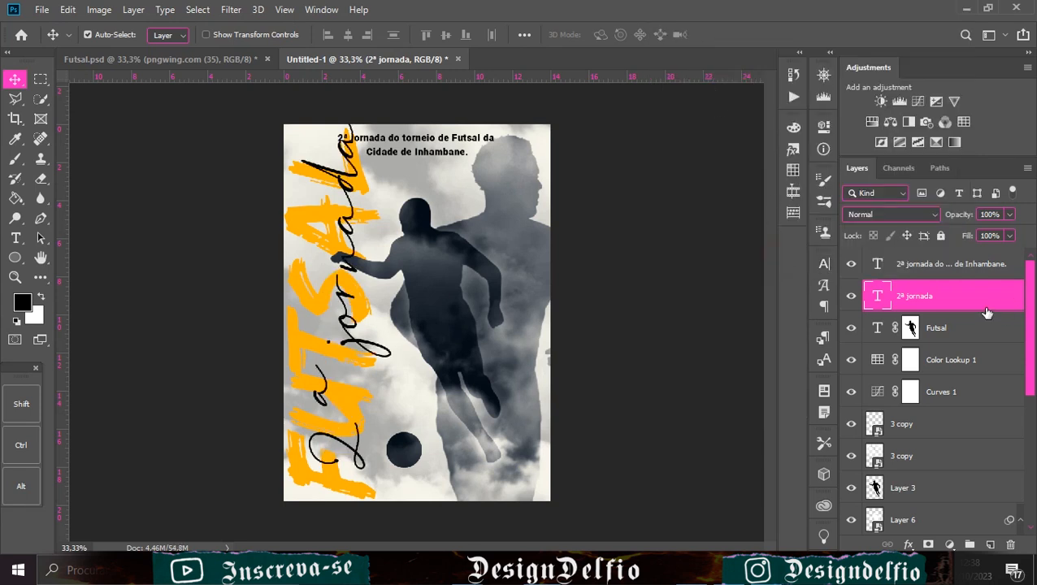
Step: Scale the vertical "2ª jornada" text to about 52% and place it over the middle of the FUTSAL letters
key("ctrl+t")
left_click_drag(349, 100, 350, 283)
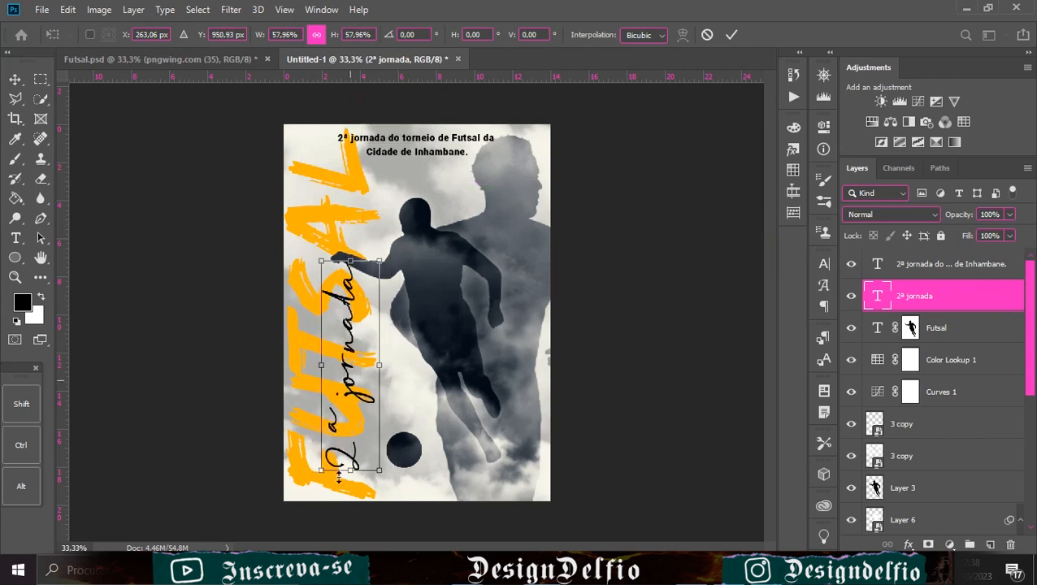
left_click_drag(358, 348, 331, 327)
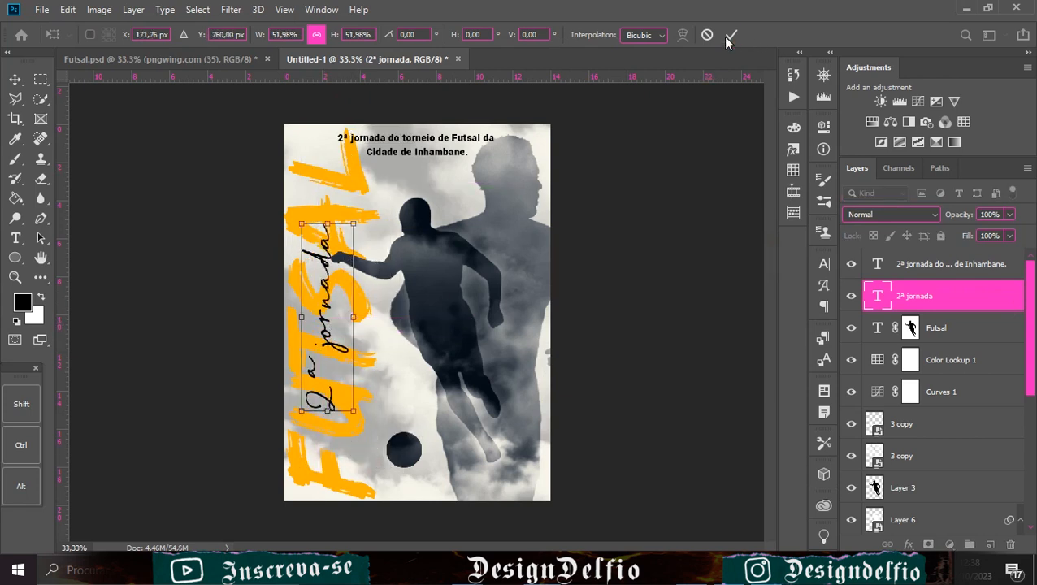
left_click(731, 35)
Step: Add the text "Campo do Instituto de Ciências de Saúde" and place it at the poster's lower edge
key("ctrl+shift+alt+n")
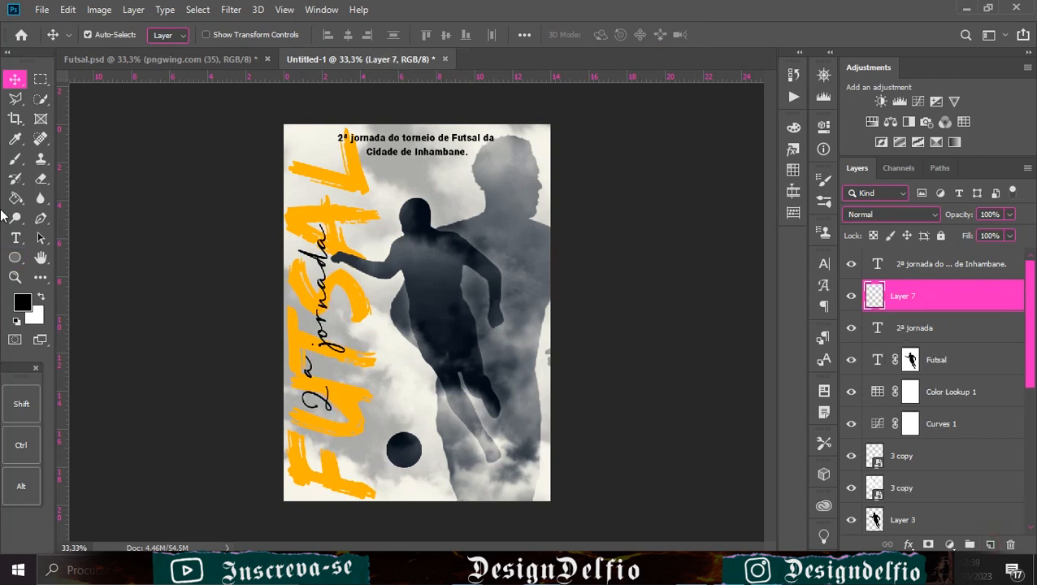
key("t")
left_click(373, 465)
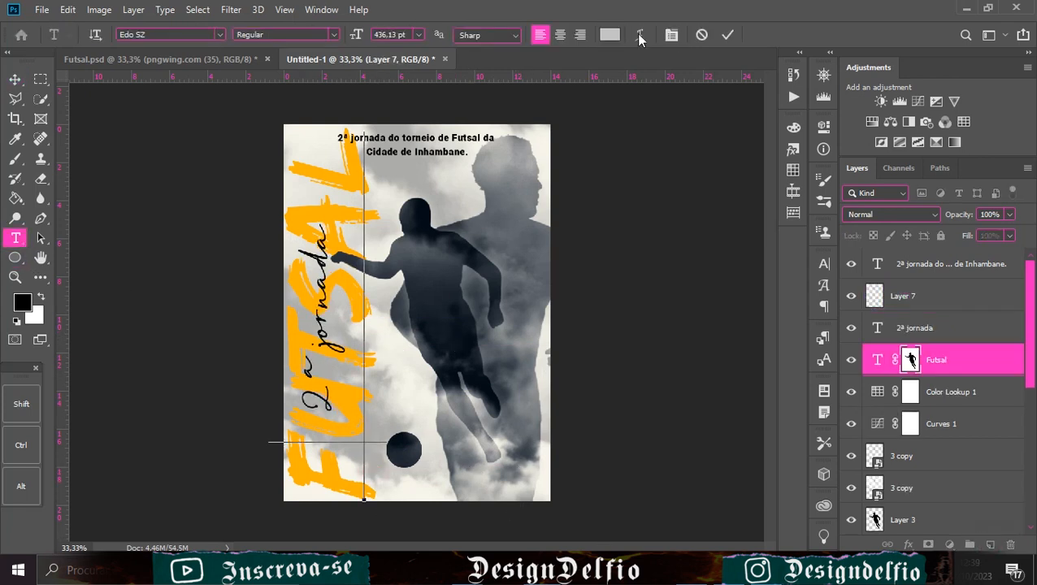
key("Escape")
left_click(426, 391)
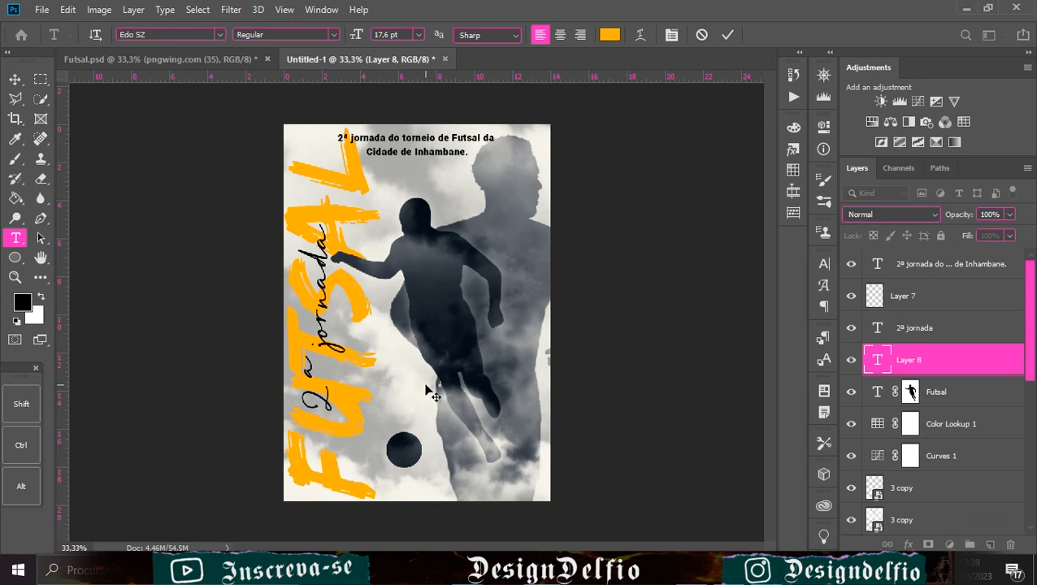
left_click(728, 35)
key("v")
left_click_drag(479, 408, 441, 494)
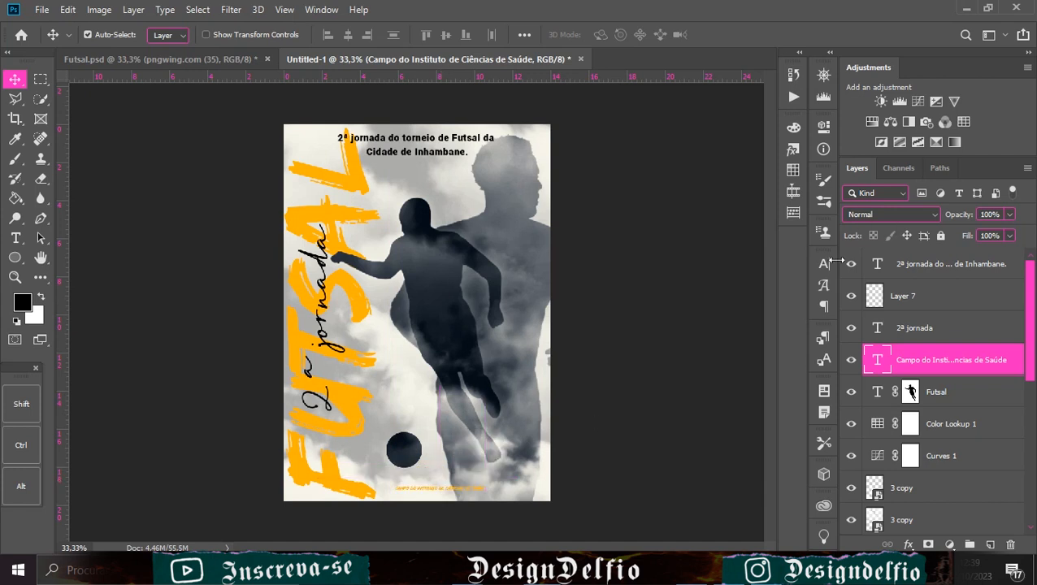
Step: Set the "Campo do Instituto de Ciências de Saúde" text's font to Roboto and its colour to black (000000)
left_click(823, 263)
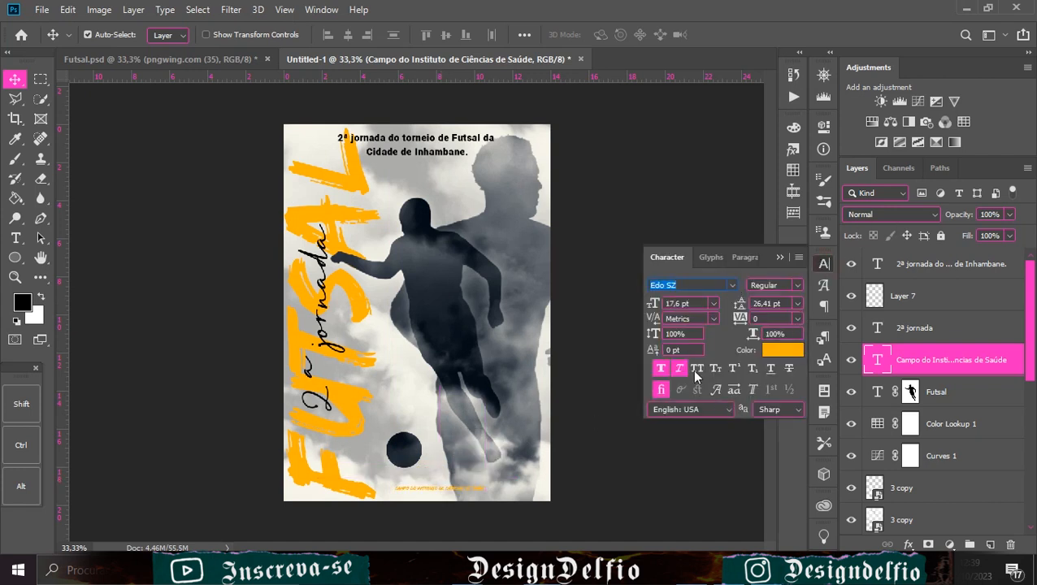
left_click(798, 285)
left_click(731, 291)
type("Roboto")
key("Return")
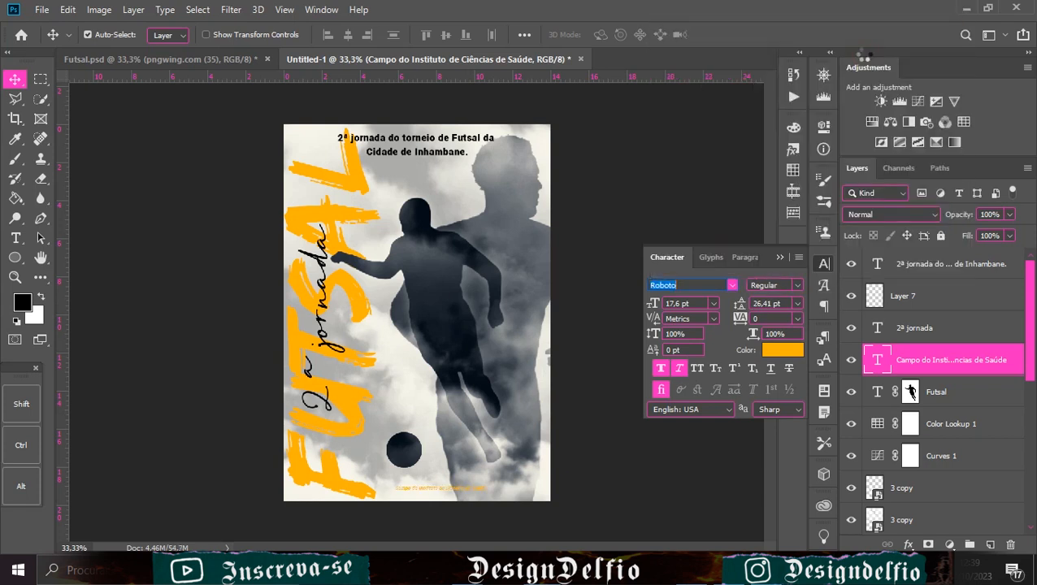
left_click(776, 350)
type("000000")
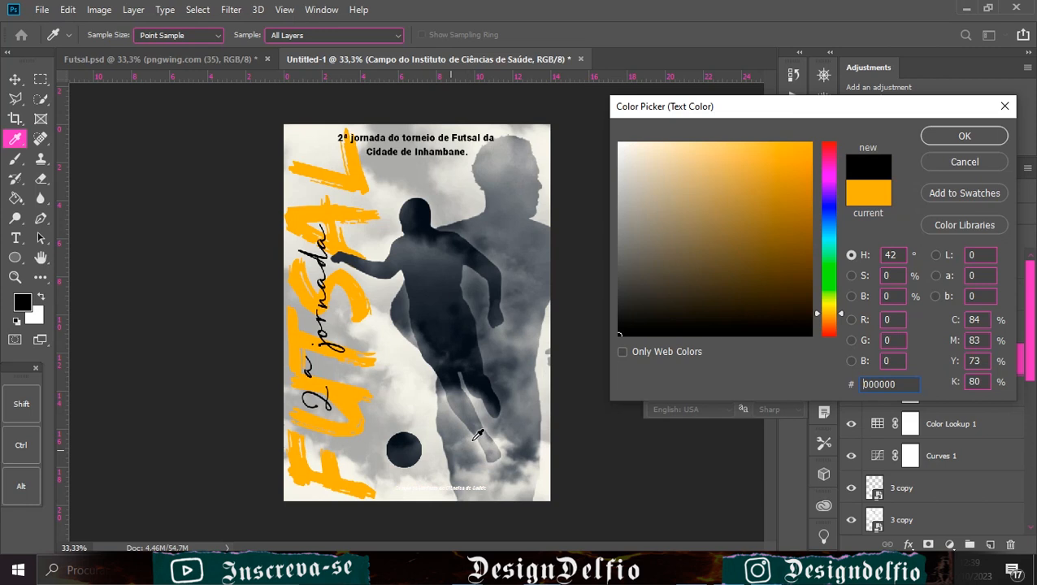
left_click(965, 137)
Step: Enlarge the "Campo do Instituto de Ciências de Saúde" text to about 261% and place it just above the poster's lower edge
left_click(437, 480)
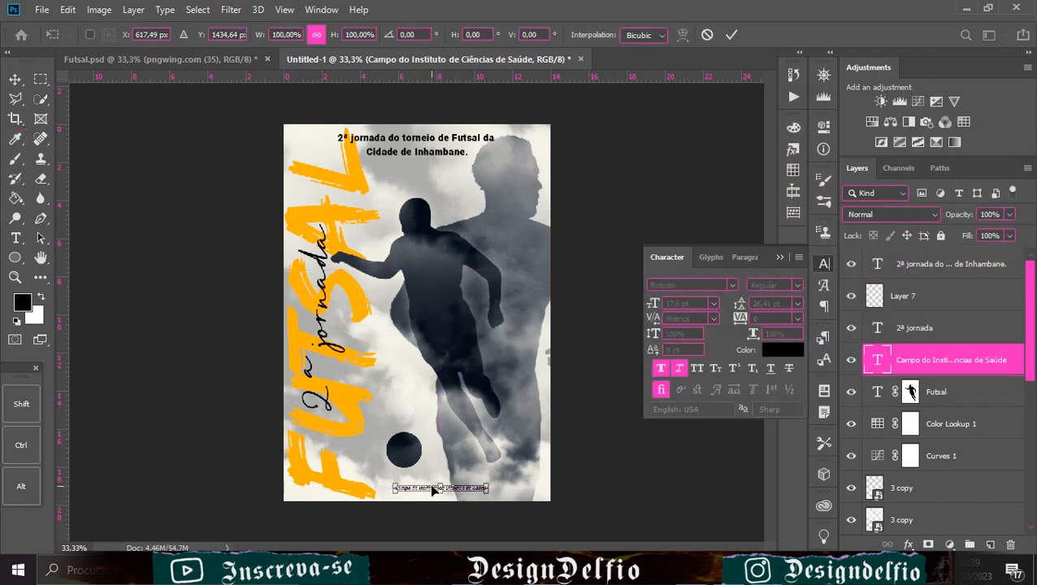
mouse_move(437, 477)
left_mouse_down()
mouse_move(439, 459)
mouse_move(445, 497)
mouse_move(439, 486)
left_mouse_up()
key("ctrl+1")
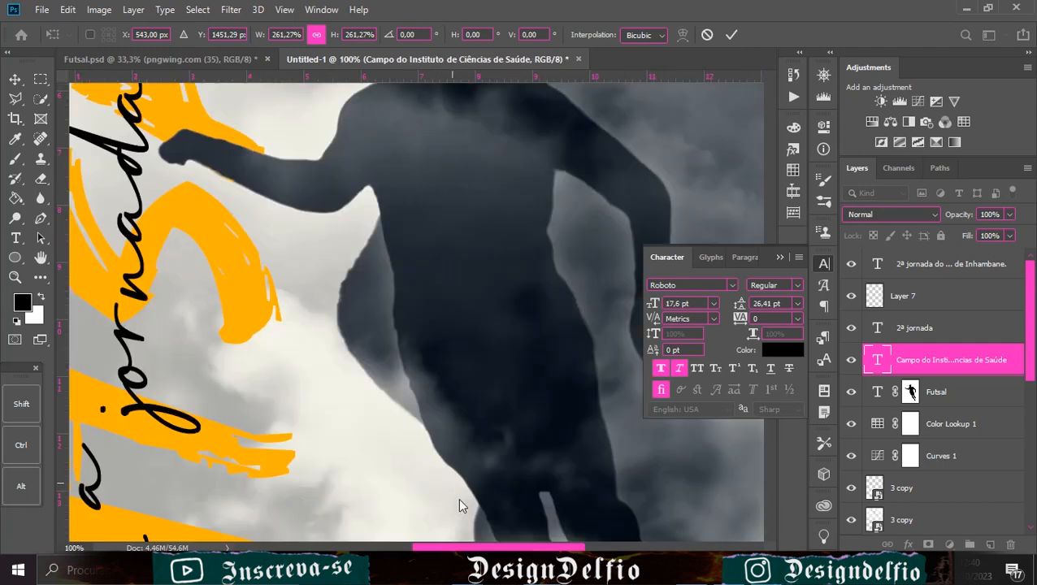
scroll(468, 303, "down", 5)
left_click_drag(422, 305, 422, 311)
left_click(732, 35)
key("ctrl+minus")
key("ctrl+minus")
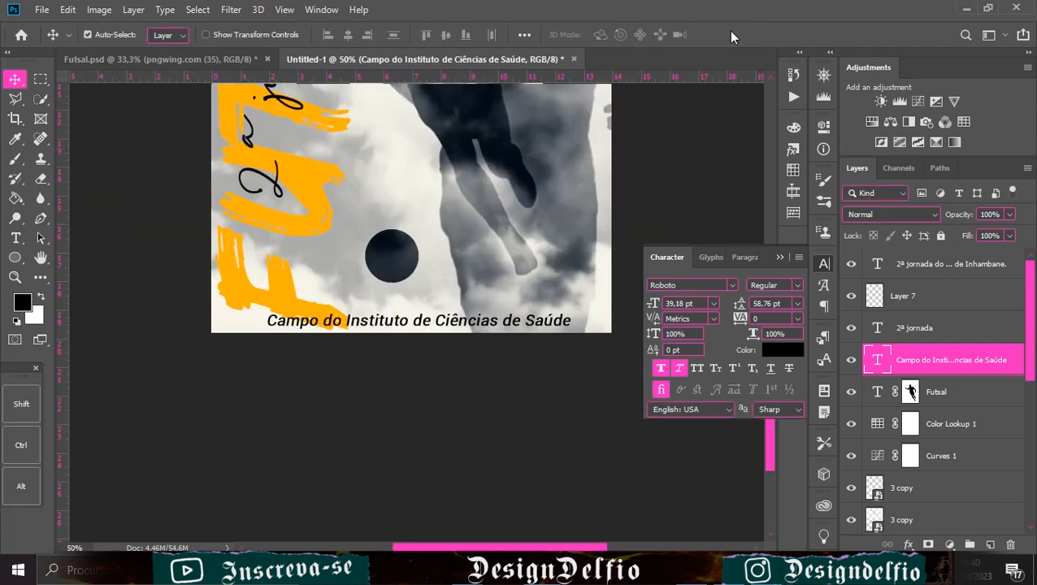
key("ctrl+minus")
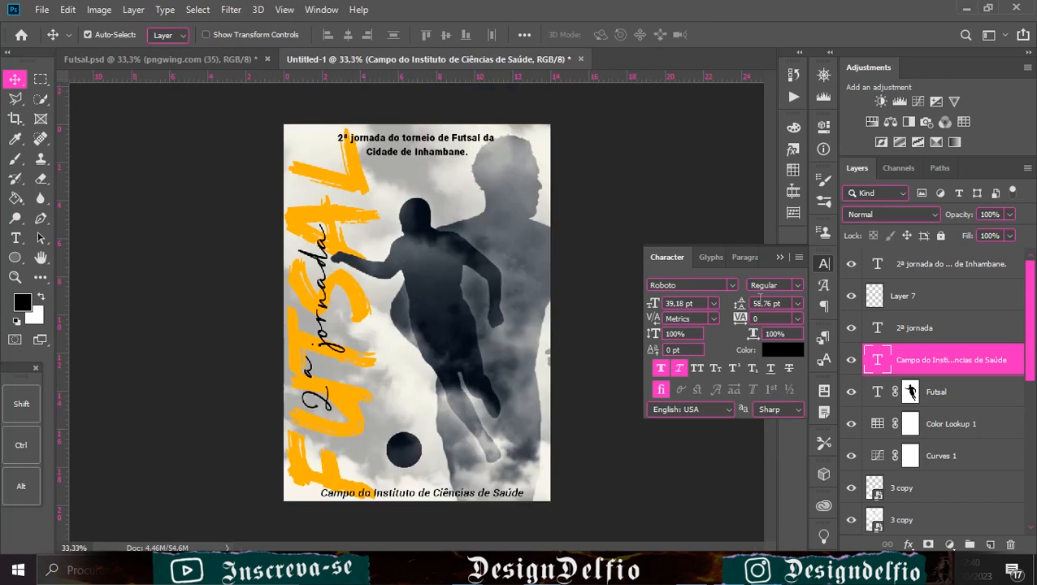
Step: Set the "Campo do Instituto de Ciências de Saúde" text's size to 24 pt
left_click(715, 304)
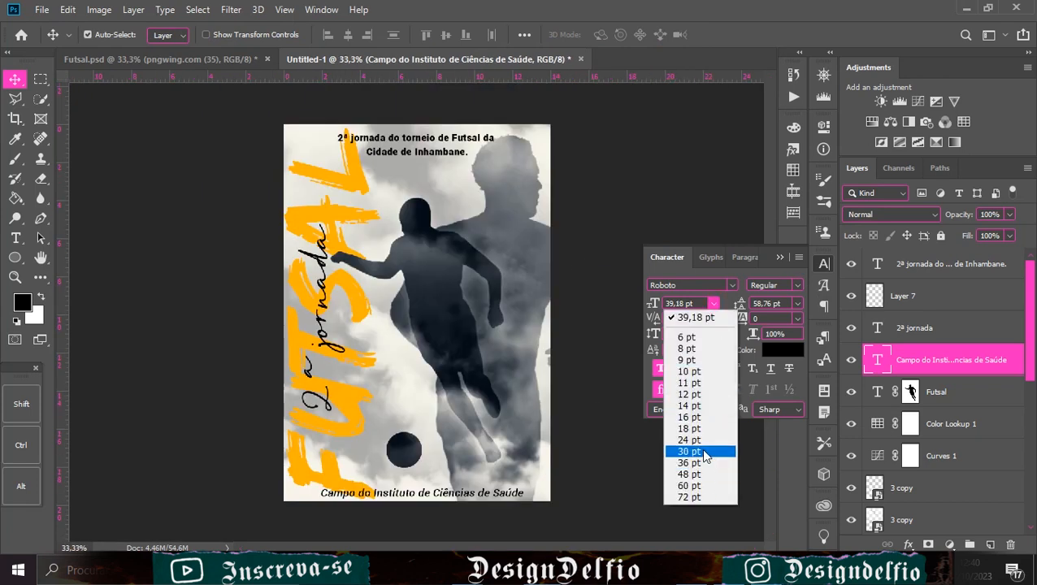
left_click(704, 462)
left_click(713, 303)
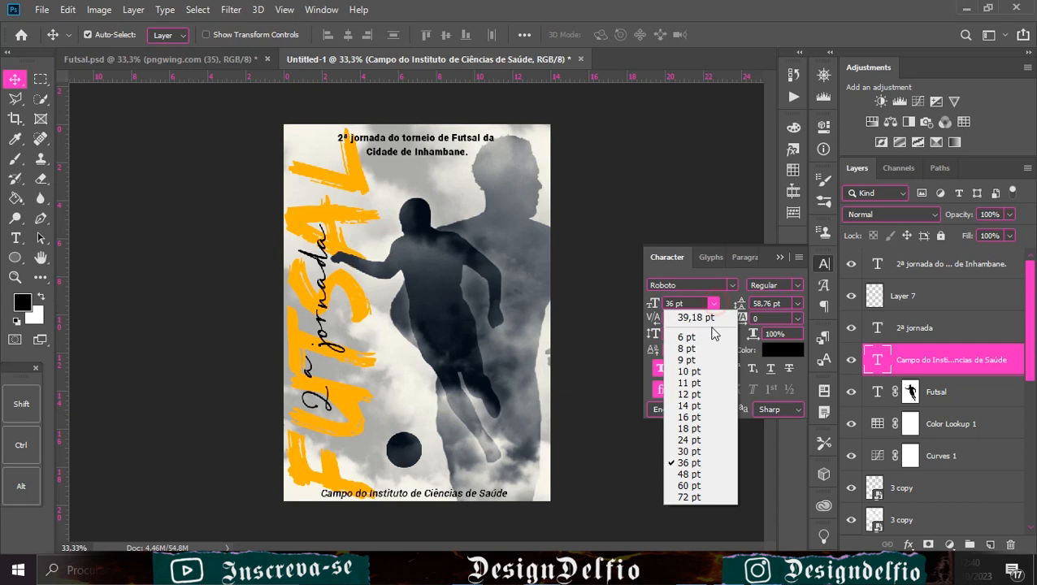
left_click(697, 435)
left_click(549, 318)
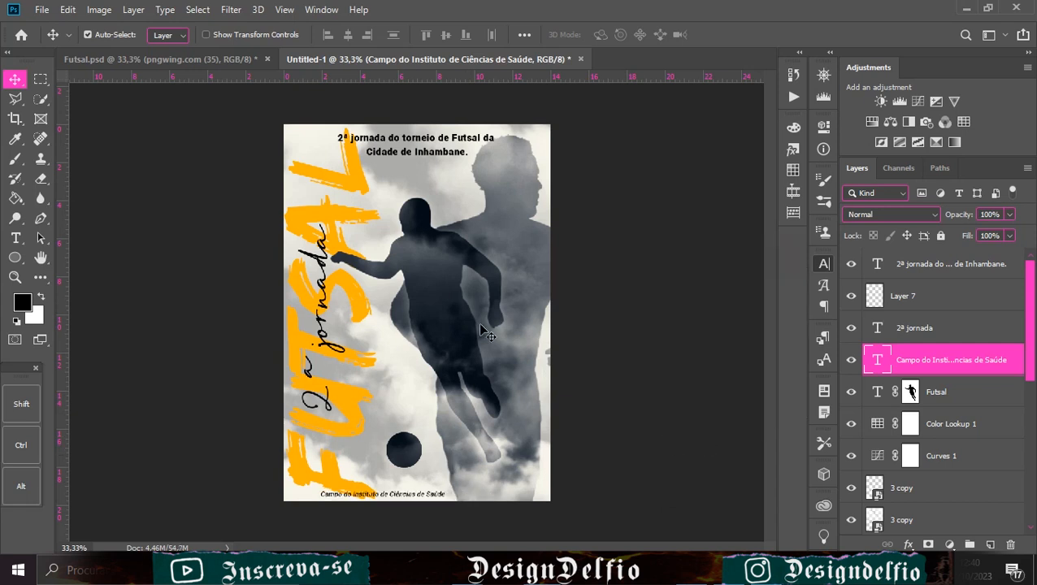
Step: Centre the "Campo do Instituto de Ciências de Saúde" text horizontally on the canvas and move its layer above Layer 7
key("ctrl+a")
left_click(349, 35)
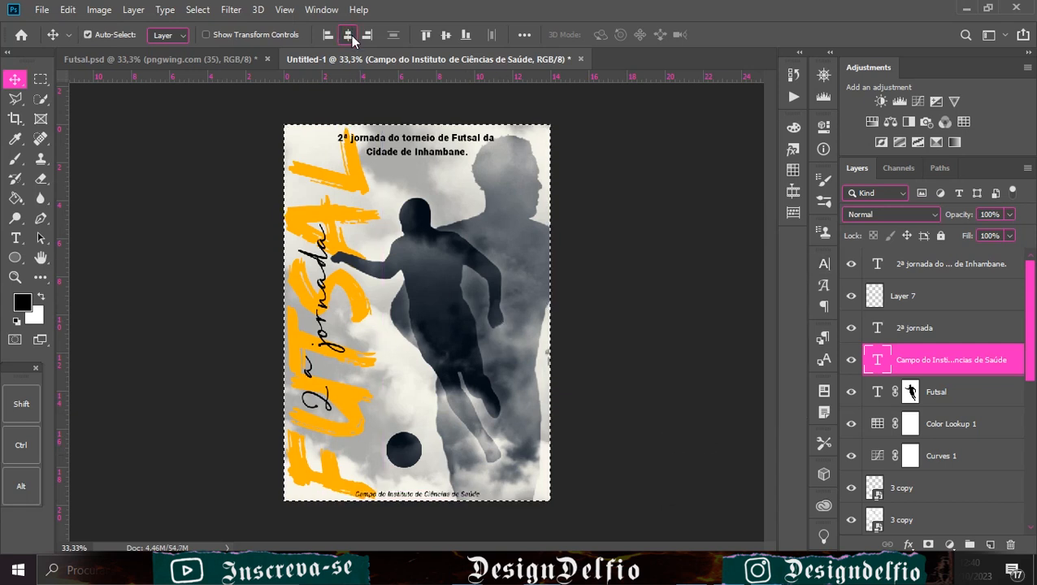
left_click(824, 264)
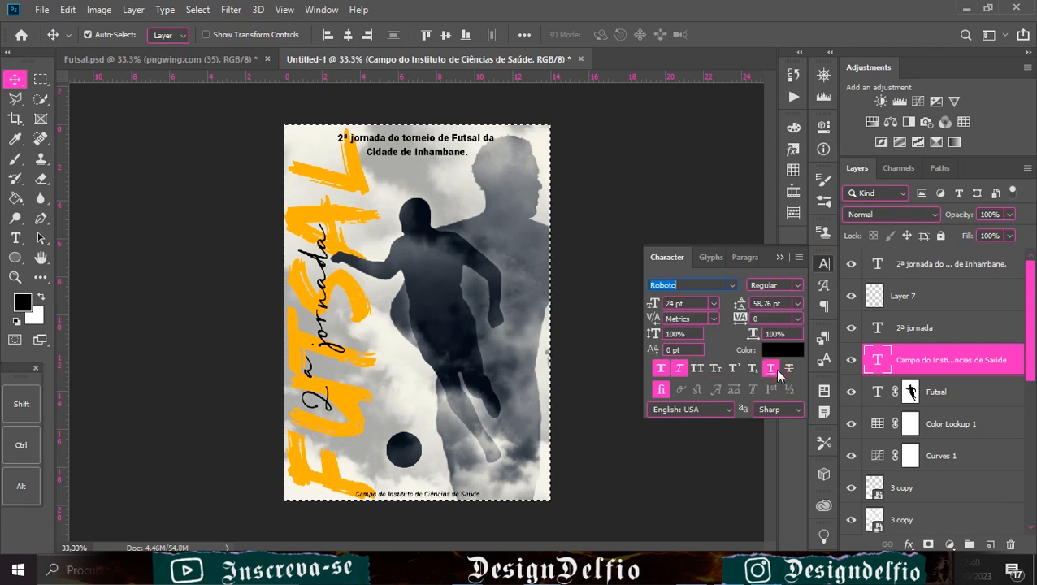
left_click(781, 259)
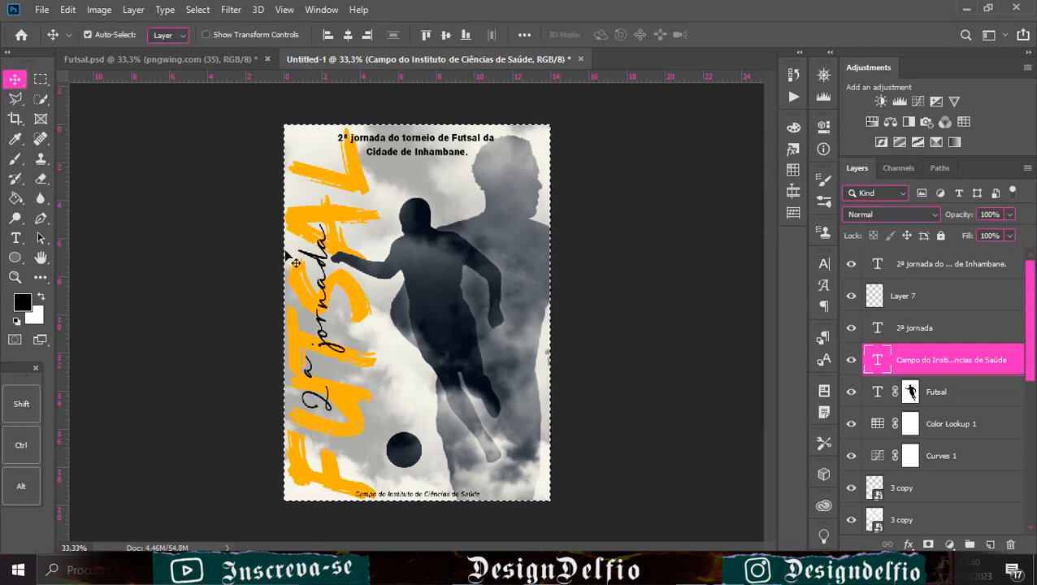
key("ctrl+d")
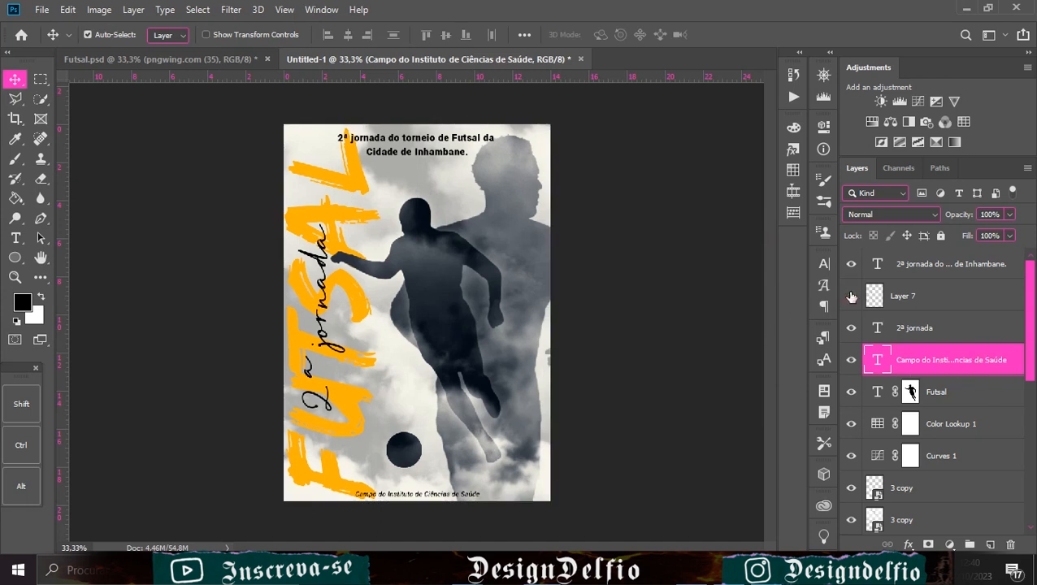
left_click_drag(999, 370, 962, 299)
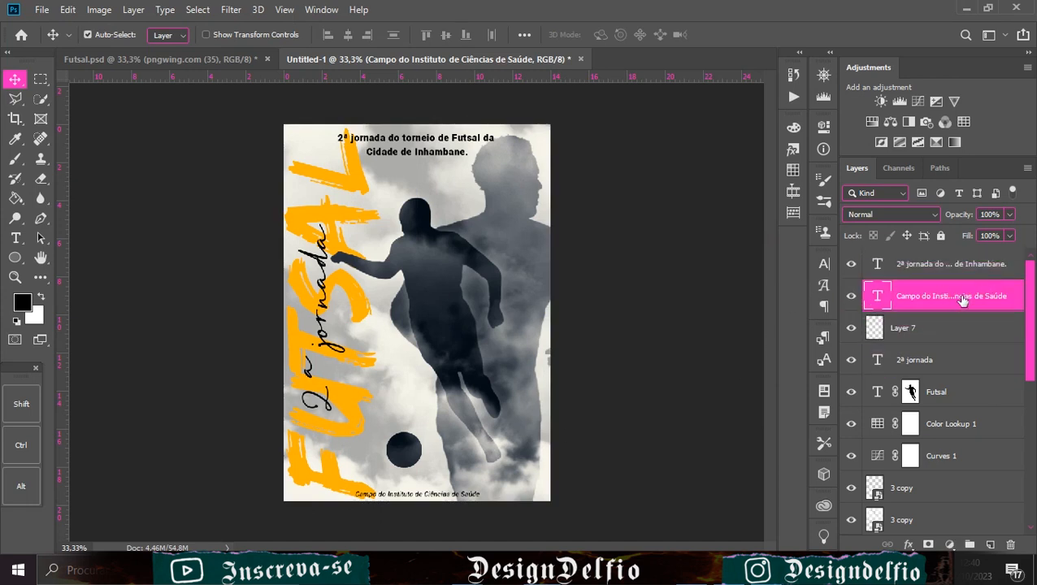
left_click(823, 265)
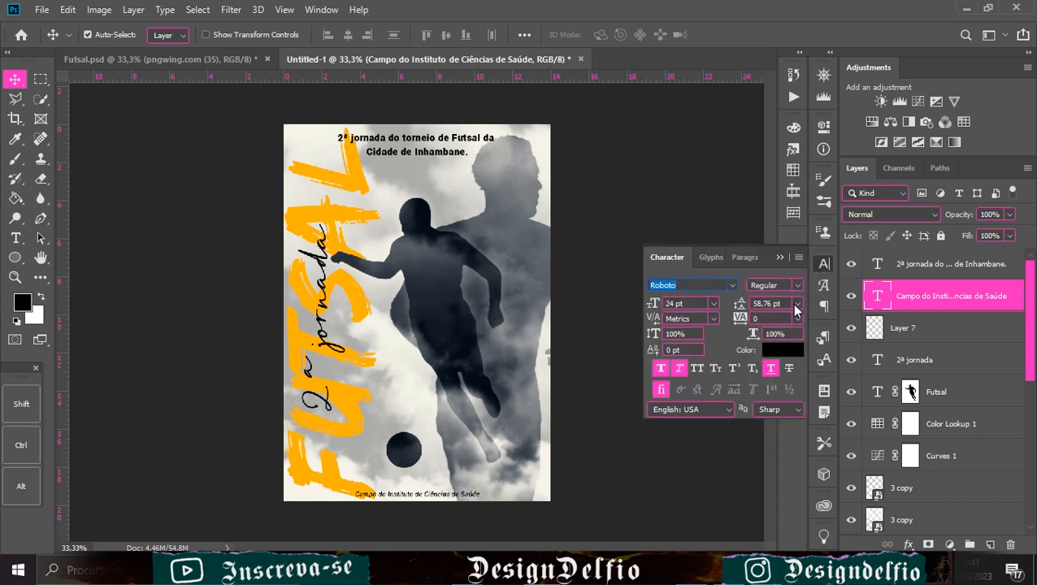
left_click(788, 257)
Step: Add the text "EquipaS Movitel Kotosas Renegados Golfinhos P.Febre Tic Tac Adrs OJM" over the player silhouettes
key("ctrl+shift+alt+n")
key("t")
left_click(289, 377)
left_click(458, 189)
type("EquipaS Movitel  Kotosas  Renegados  Golfinhos  P.Febre  Tic Ta")
key("ctrl+Return")
Step: Break the team text into a list with "EquipaS" and each team name on its own line
key("ctrl+1")
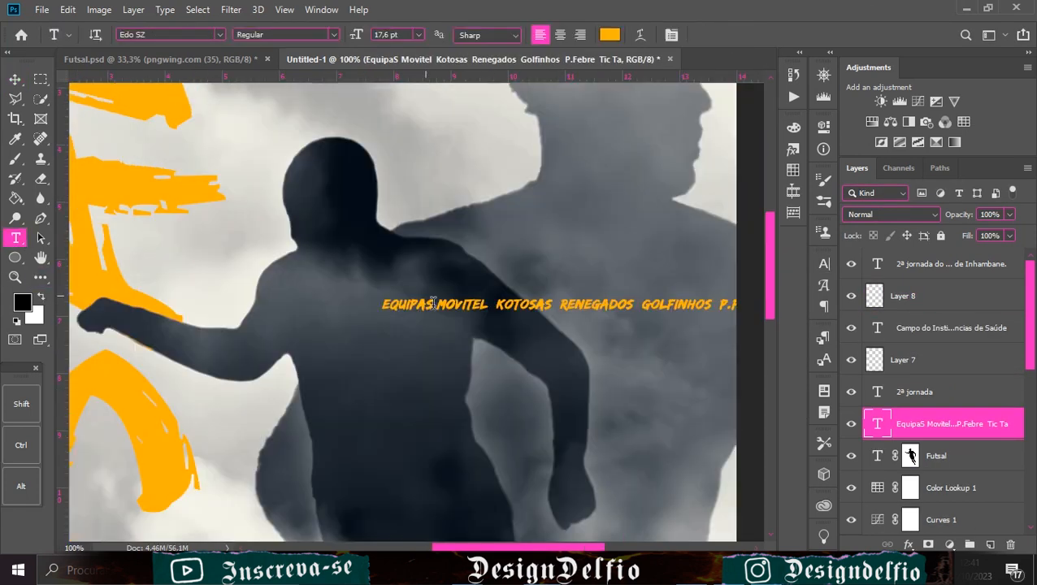
left_click(433, 303)
key("Delete")
key("Return")
key("ctrl+Right")
key("Delete")
key("Return")
key("ctrl+Right")
key("Delete")
key("Return")
key("ctrl+Right")
key("Delete")
key("Return")
key("ctrl+Right")
key("Delete")
key("Return")
key("ctrl+Right")
key("Delete")
key("Return")
key("ctrl+Right")
key("ctrl+Right")
key("Delete")
key("Return")
key("ctrl+Right")
key("Delete")
key("Return")
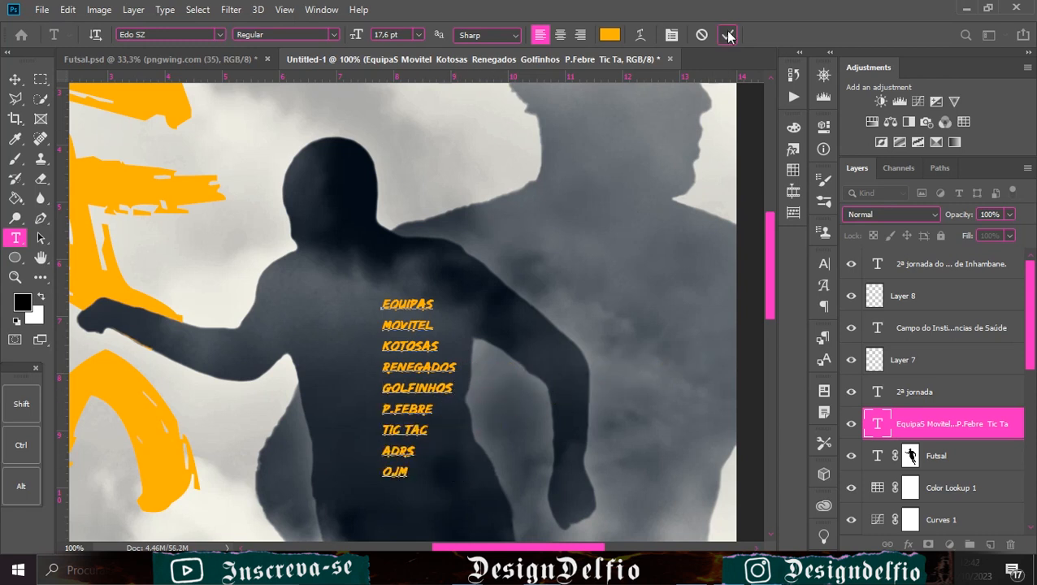
left_click(729, 35)
Step: Set the team list's text colour to black
left_click(610, 35)
left_click(619, 339)
left_click(965, 135)
Step: Enlarge the team list to about 36 pt and place it in the poster's lower-right area
key("ctrl+minus")
key("ctrl+minus")
key("ctrl+minus")
key("v")
key("ctrl+t")
left_click_drag(445, 312, 445, 434)
left_click_drag(455, 342, 513, 405)
left_click_drag(464, 407, 489, 410)
left_click_drag(506, 406, 513, 415)
key("Return")
Step: Right-align the team list's lines and move the list back into the poster's lower-right corner
left_click(824, 263)
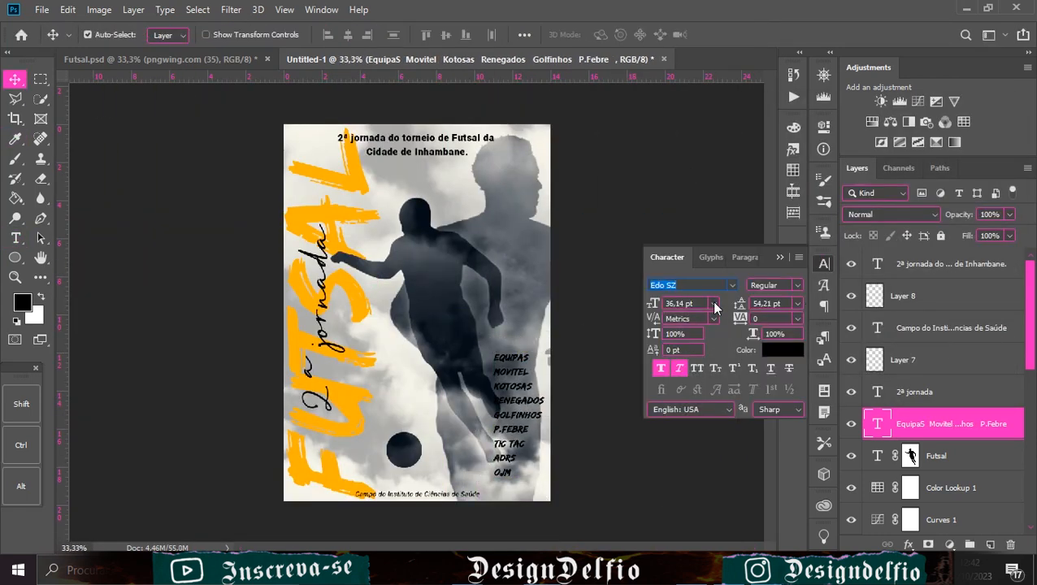
left_click(15, 238)
left_click(560, 35)
left_click(15, 79)
left_click(16, 238)
left_click(578, 35)
left_click(15, 79)
left_click_drag(467, 402, 510, 420)
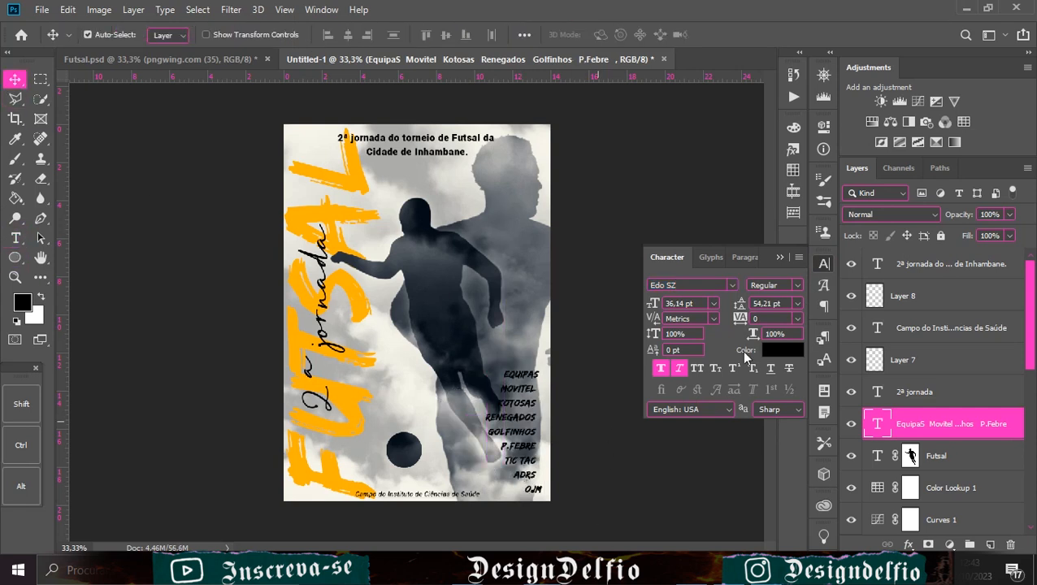
Step: Set the team list's font to Roboto with black as its colour and nudge it toward the poster's right edge
left_click(732, 285)
left_click(816, 40)
left_click(786, 350)
left_click(810, 143)
left_click(829, 314)
left_click(621, 338)
left_click(964, 135)
mouse_move(520, 382)
left_mouse_down()
mouse_move(400, 382)
mouse_move(524, 384)
left_mouse_up()
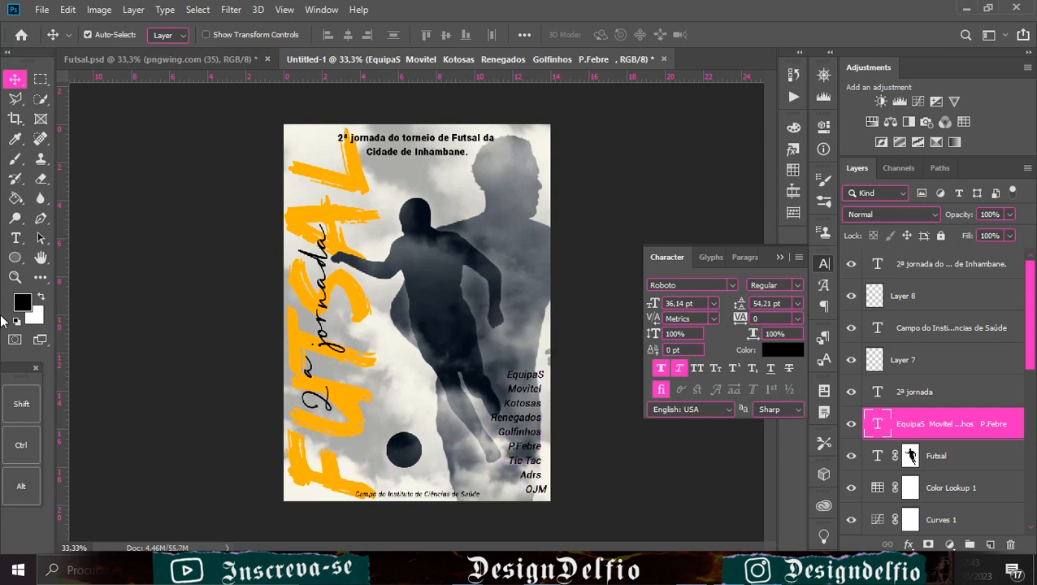
Step: Delete the stray character before "OJM" in the team list and move the list slightly down
key("t")
left_click(526, 488)
key("BackSpace")
key("ctrl+Return")
key("v")
left_click_drag(614, 476, 608, 470)
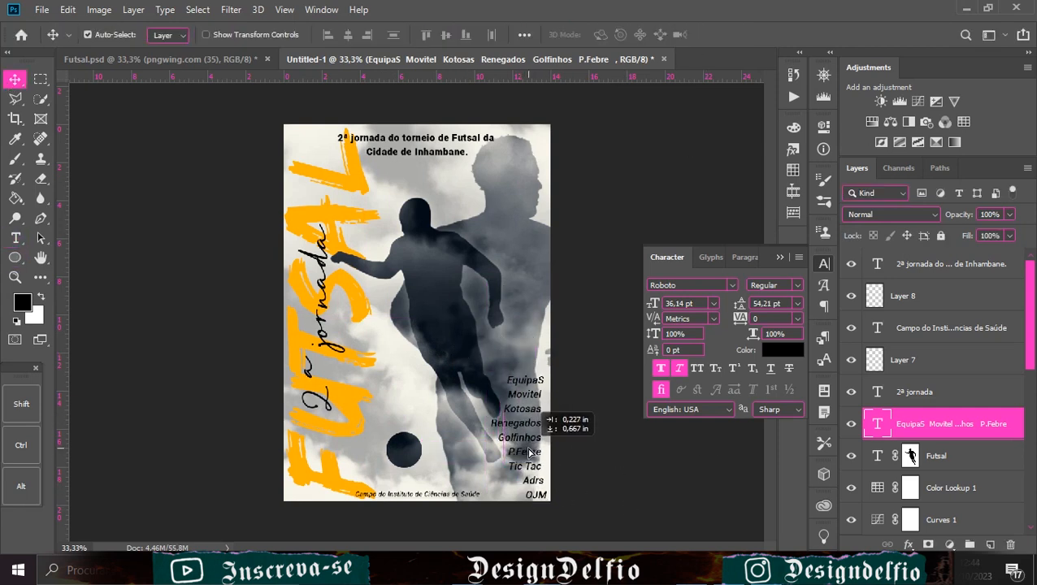
Step: Give the "EquipaS" heading a script font, tighten the team names' line spacing and nudge the list into the lower-right corner
left_click(15, 237)
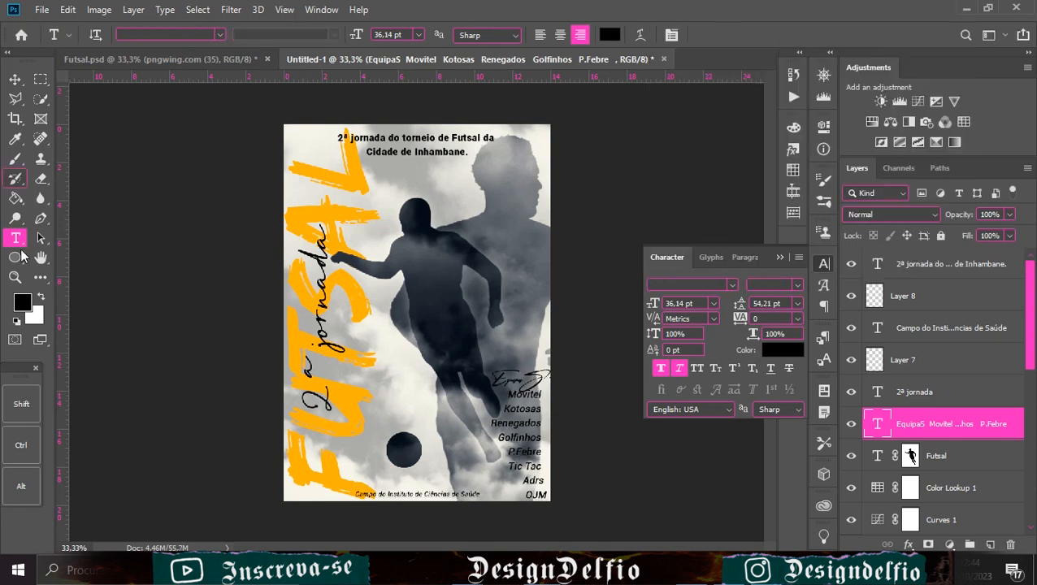
left_click(581, 35)
left_click(797, 303)
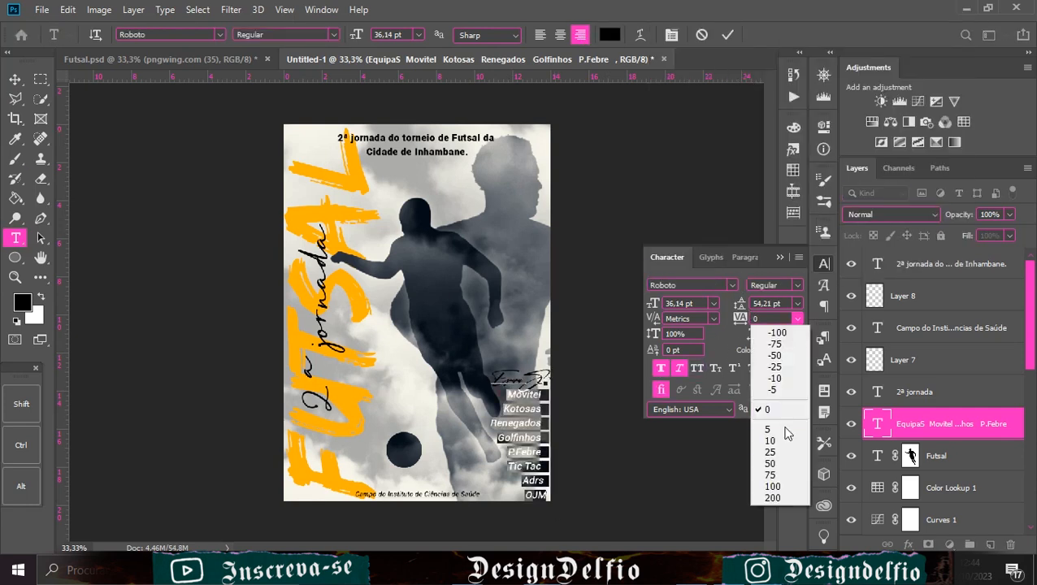
left_click(776, 474)
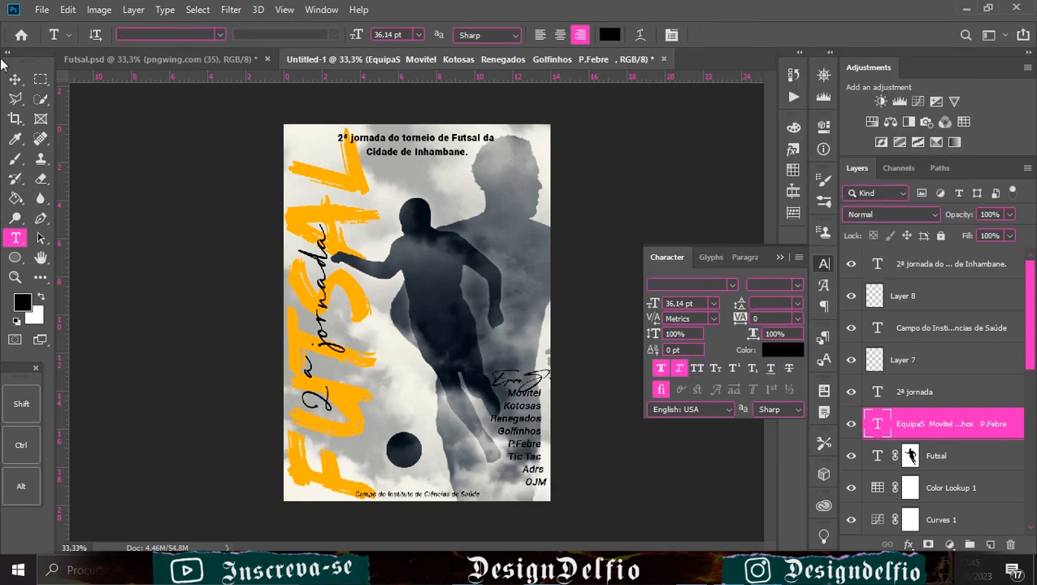
key("ctrl+Return")
left_click_drag(526, 482, 529, 496)
Step: Add a new layer below the team list, load the text's outline as a selection, swap the foreground to white and deselect
left_click(989, 545, "ctrl")
left_click(877, 423, "ctrl")
key("x")
key("b")
key("v")
key("ctrl+d")
Step: Add an outside Stroke effect of 5 px to the team list layer
double_click(975, 422)
key("Return")
double_click(1004, 423)
left_click(404, 288)
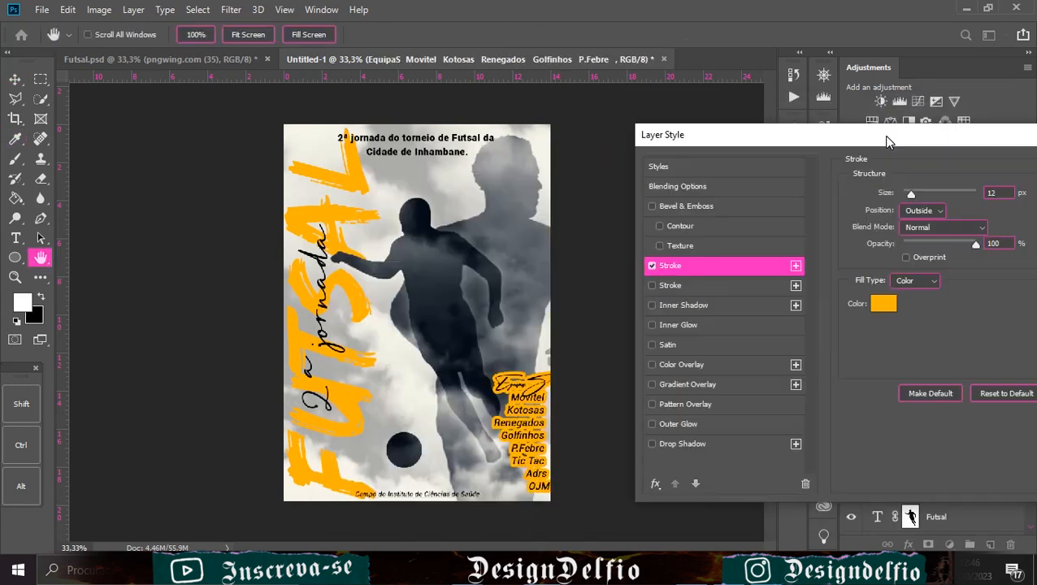
left_click_drag(674, 138, 620, 140)
left_click(869, 216)
left_click(870, 225)
double_click(938, 199)
type("5")
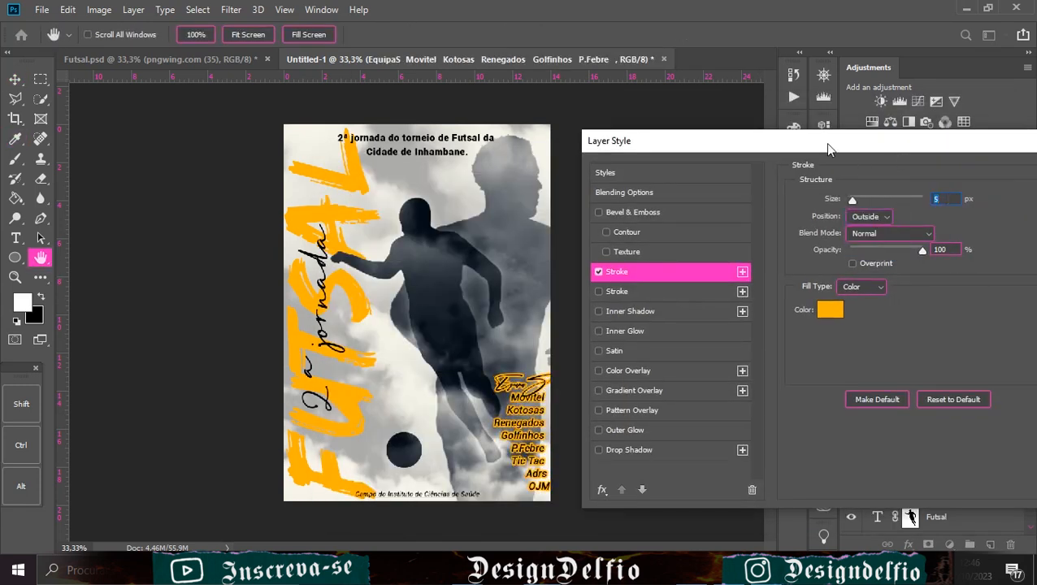
Step: Set the team list's stroke colour to bright blue and apply the layer style
left_click_drag(825, 142, 544, 145)
left_click(914, 298)
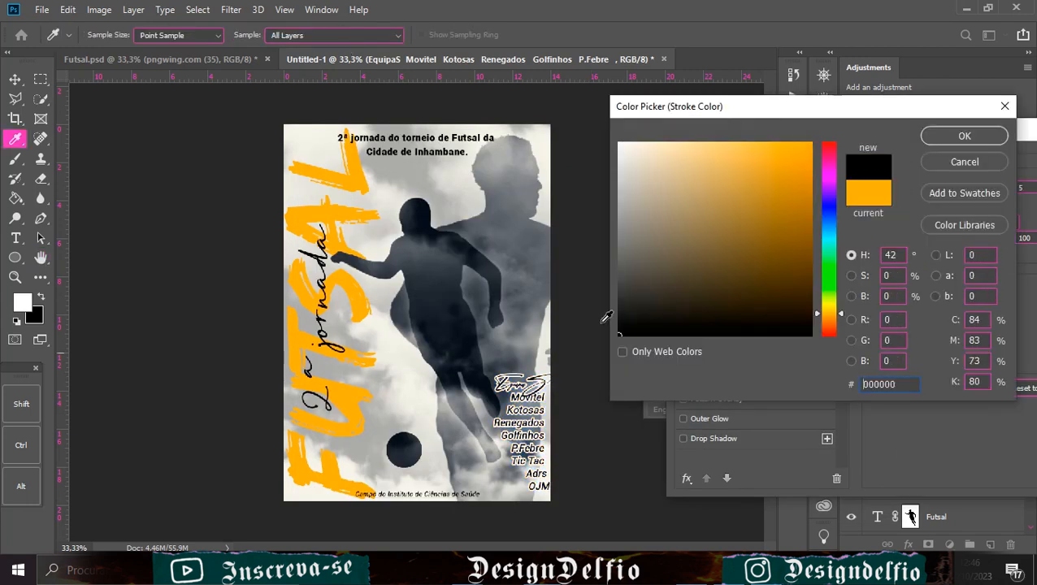
left_click(837, 236)
left_click(809, 144)
left_click(964, 136)
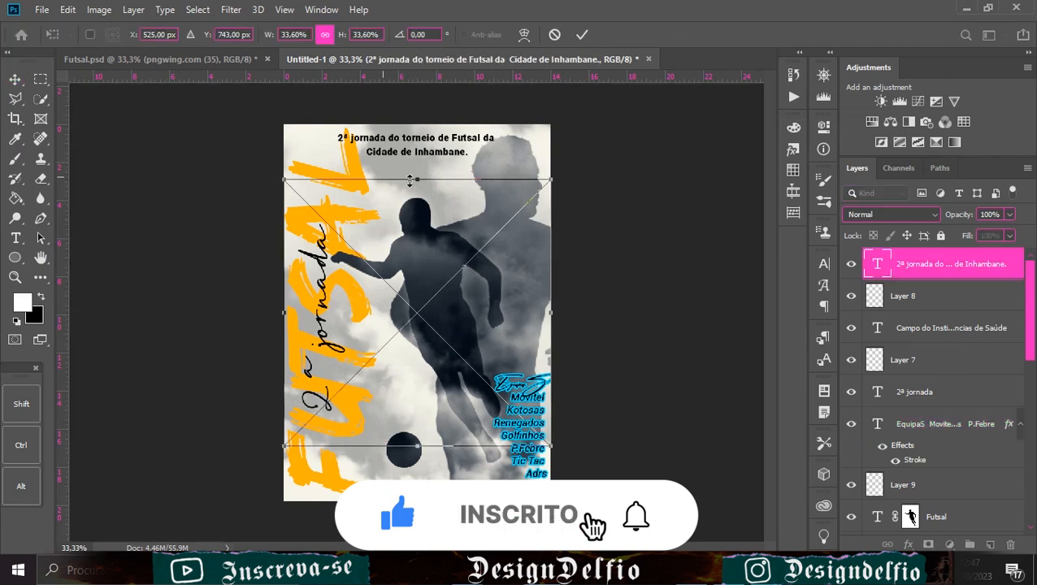
Step: Scale the abstract texture image to about 51% so it covers the poster and set its blend mode to Lighten
left_click_drag(414, 457, 417, 502)
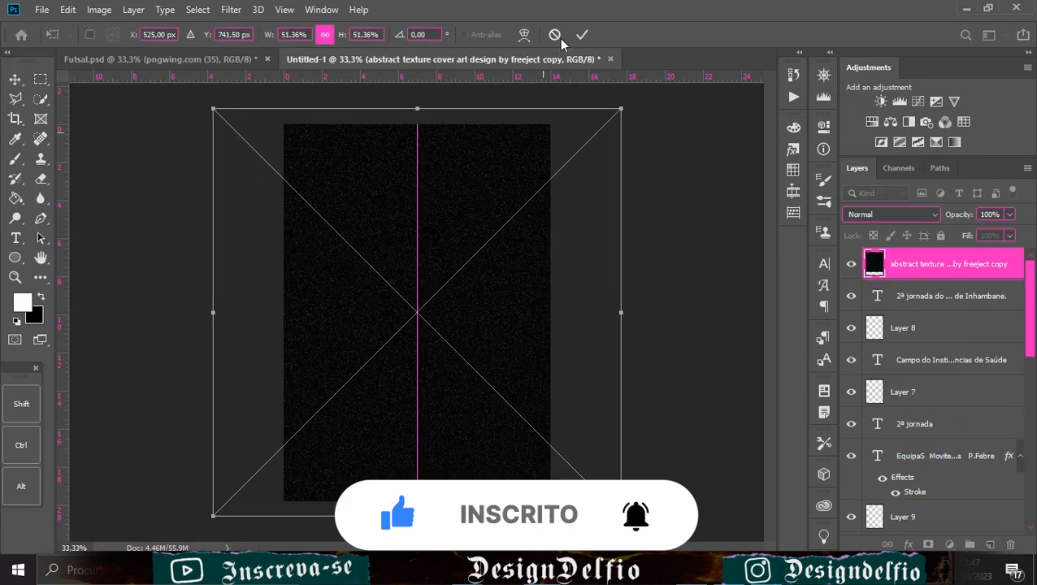
left_click(581, 34)
left_click(923, 218)
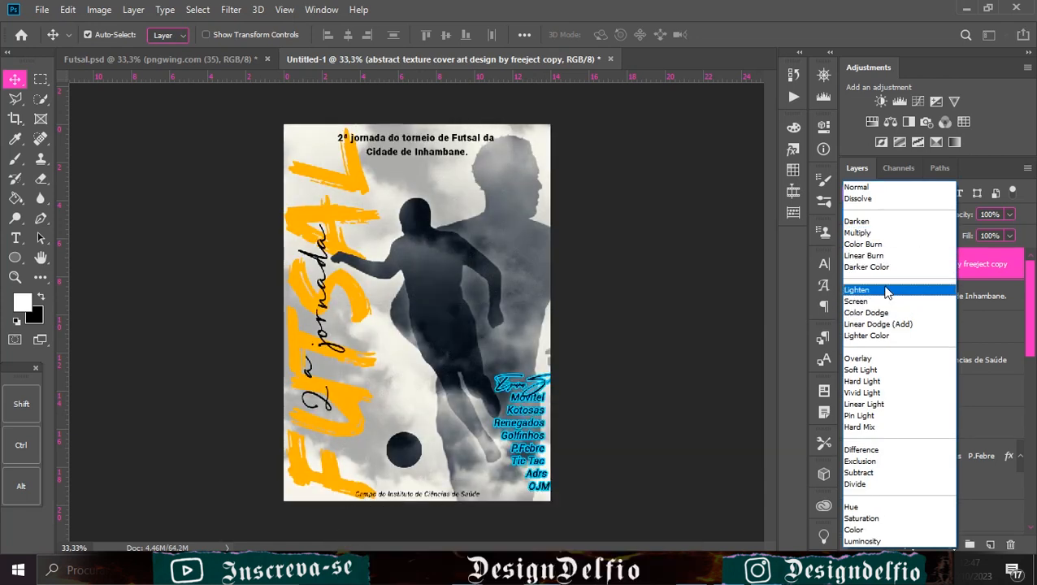
left_click(885, 290)
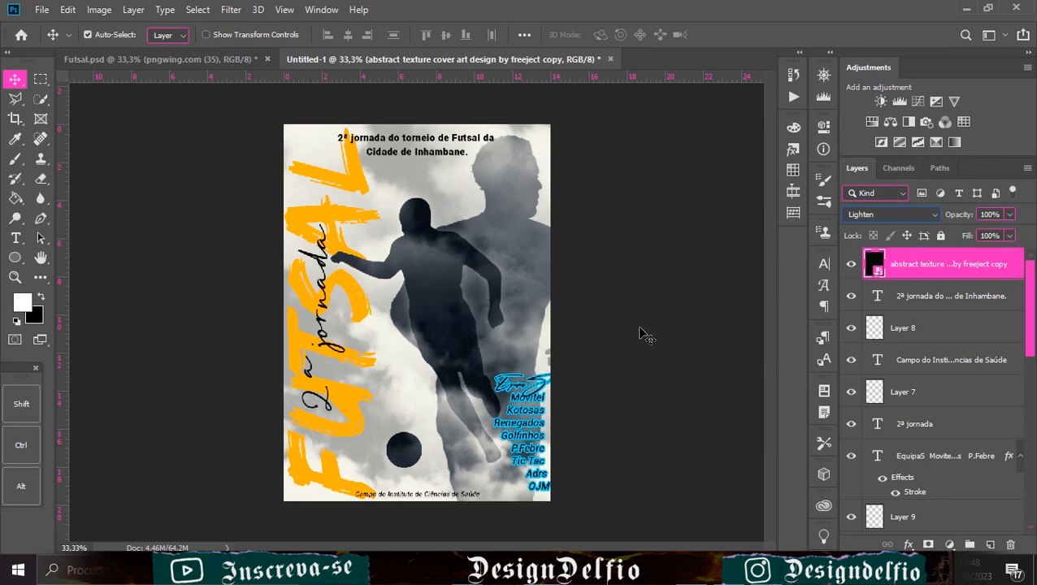
Step: Add a Curves adjustment above all layers, lowering the shadows and slightly raising the highlights for more contrast
left_click(917, 104)
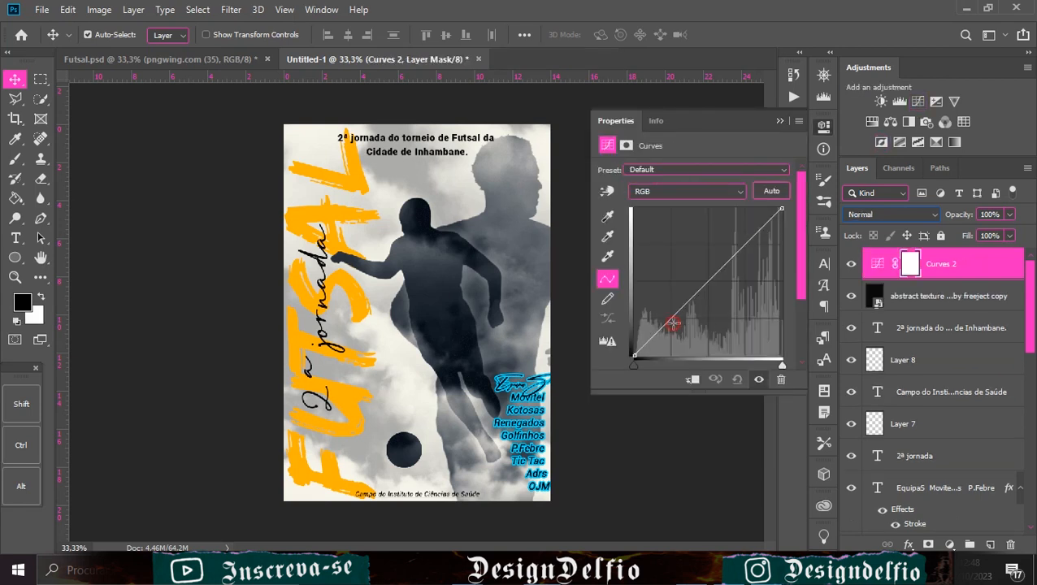
left_click_drag(673, 323, 676, 325)
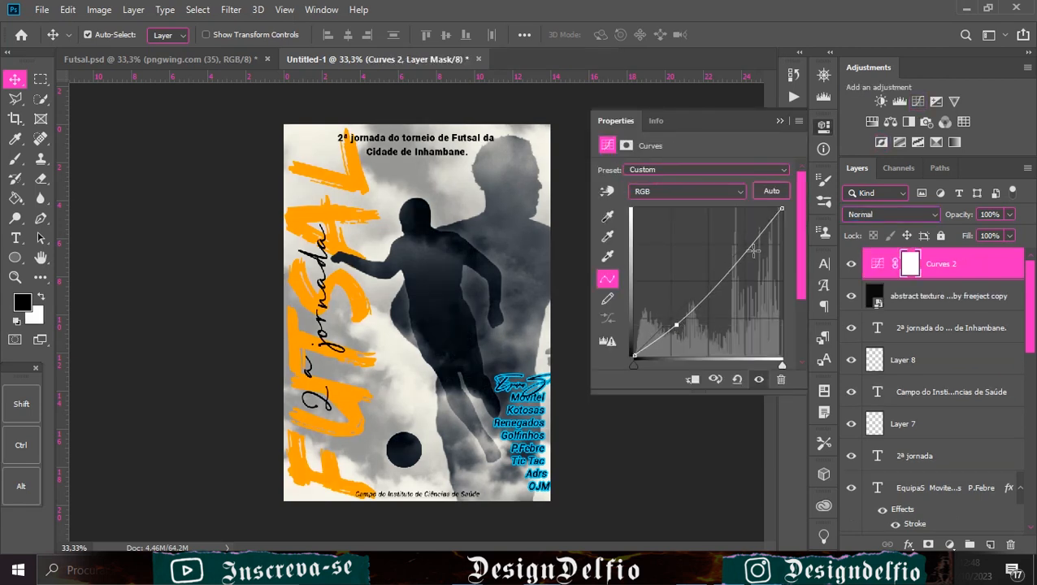
left_click_drag(754, 251, 744, 242)
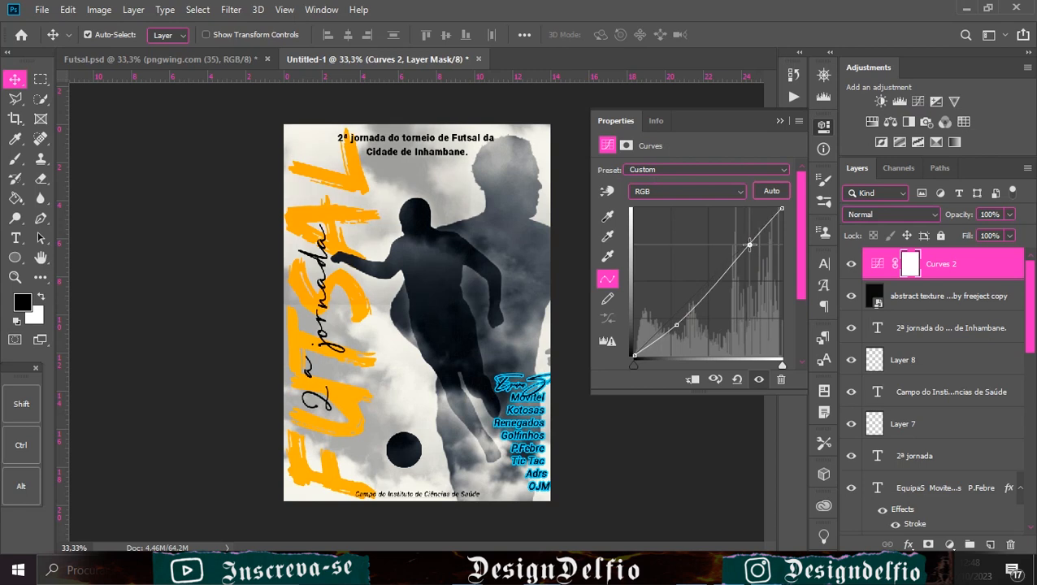
left_click(779, 121)
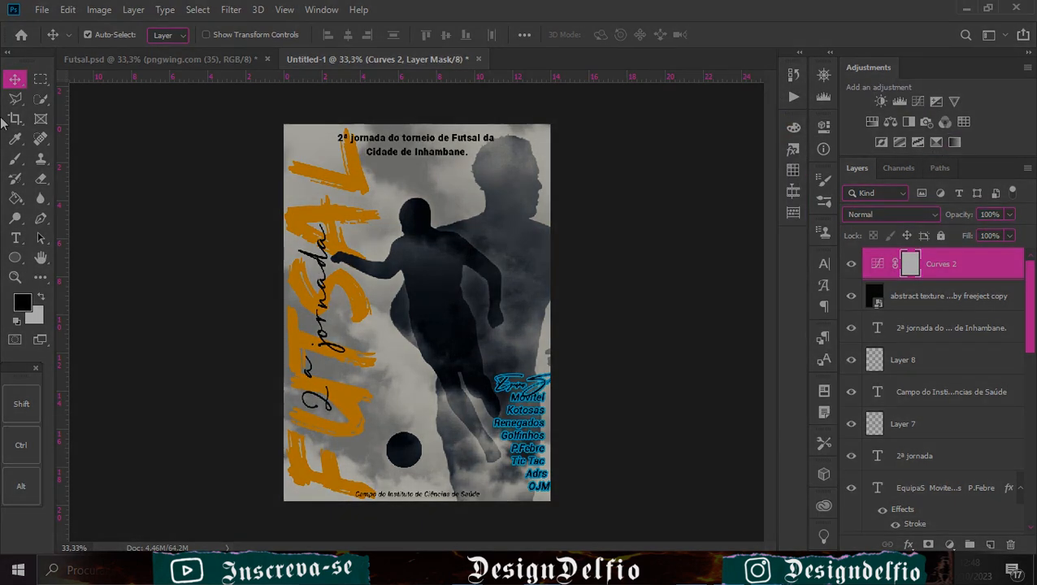